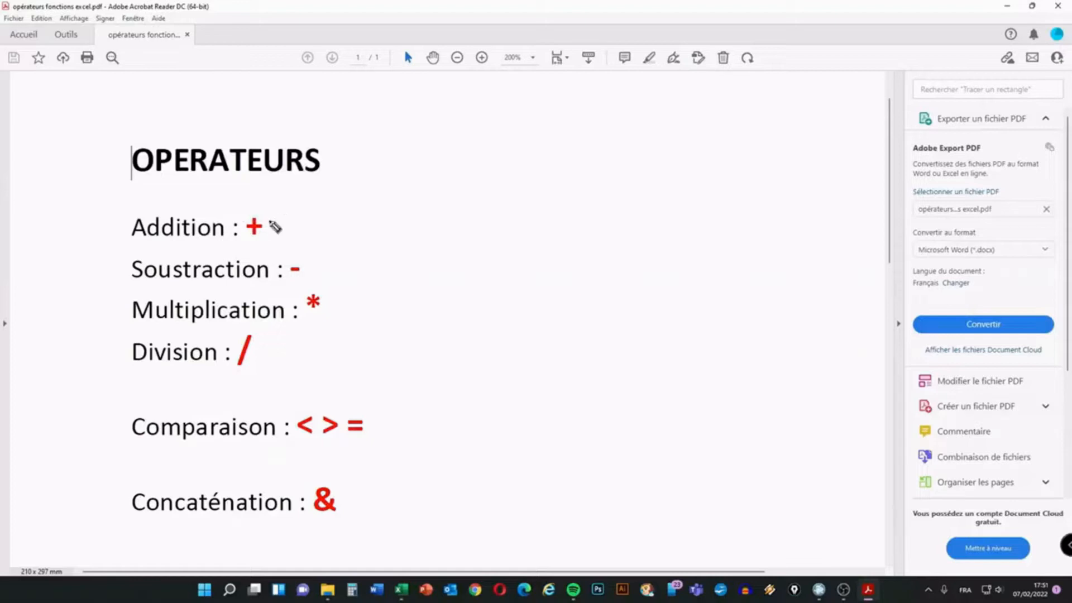
Circle the +, -, * and / operators in the PDF, erasing the annotations afterwards
{"action": "mouse_move", "coordinate": [251, 207]}
{"action": "left_mouse_down"}
{"action": "mouse_move", "coordinate": [242, 239]}
{"action": "mouse_move", "coordinate": [270, 206]}
{"action": "mouse_move", "coordinate": [260, 199]}
{"action": "left_mouse_up"}
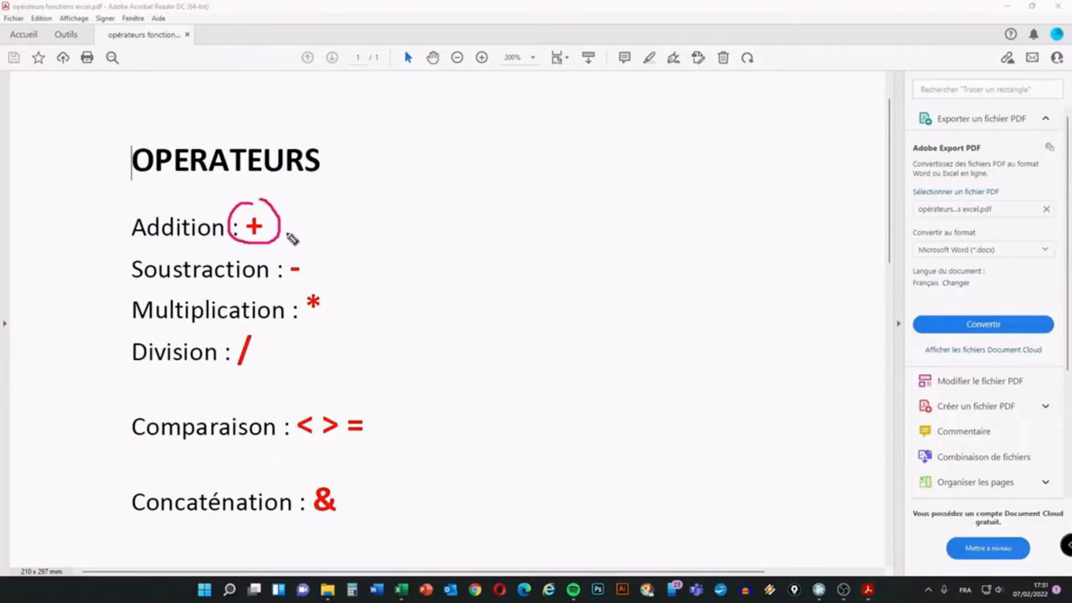
{"action": "mouse_move", "coordinate": [294, 253]}
{"action": "left_mouse_down"}
{"action": "mouse_move", "coordinate": [292, 286]}
{"action": "mouse_move", "coordinate": [318, 265]}
{"action": "mouse_move", "coordinate": [290, 246]}
{"action": "left_mouse_up"}
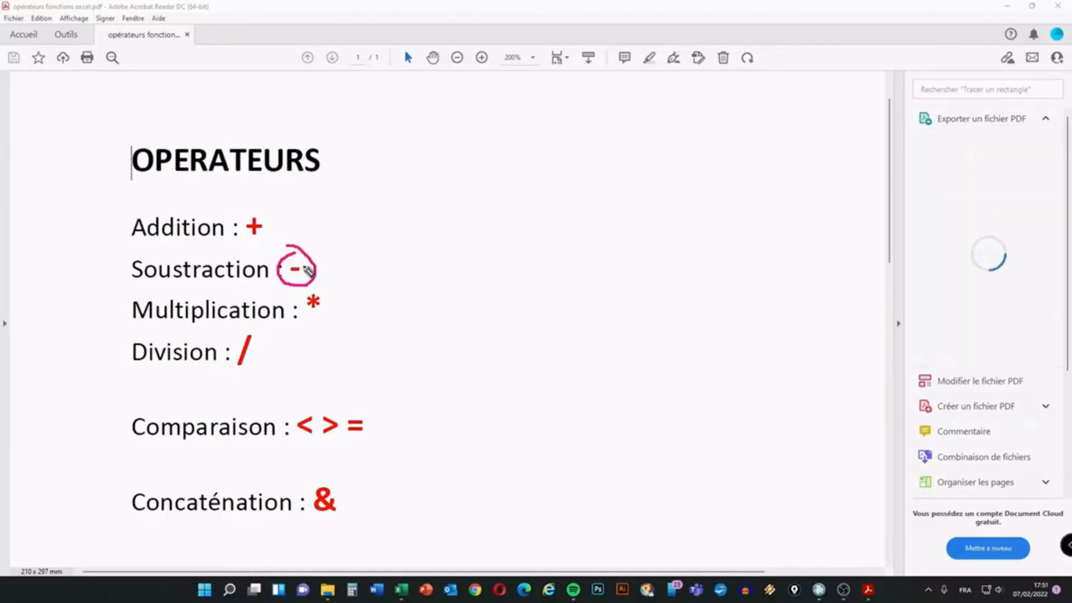
{"action": "key", "text": "ctrl+z"}
{"action": "mouse_move", "coordinate": [323, 292]}
{"action": "left_mouse_down"}
{"action": "mouse_move", "coordinate": [302, 295]}
{"action": "mouse_move", "coordinate": [316, 328]}
{"action": "mouse_move", "coordinate": [335, 297]}
{"action": "mouse_move", "coordinate": [323, 290]}
{"action": "left_mouse_up"}
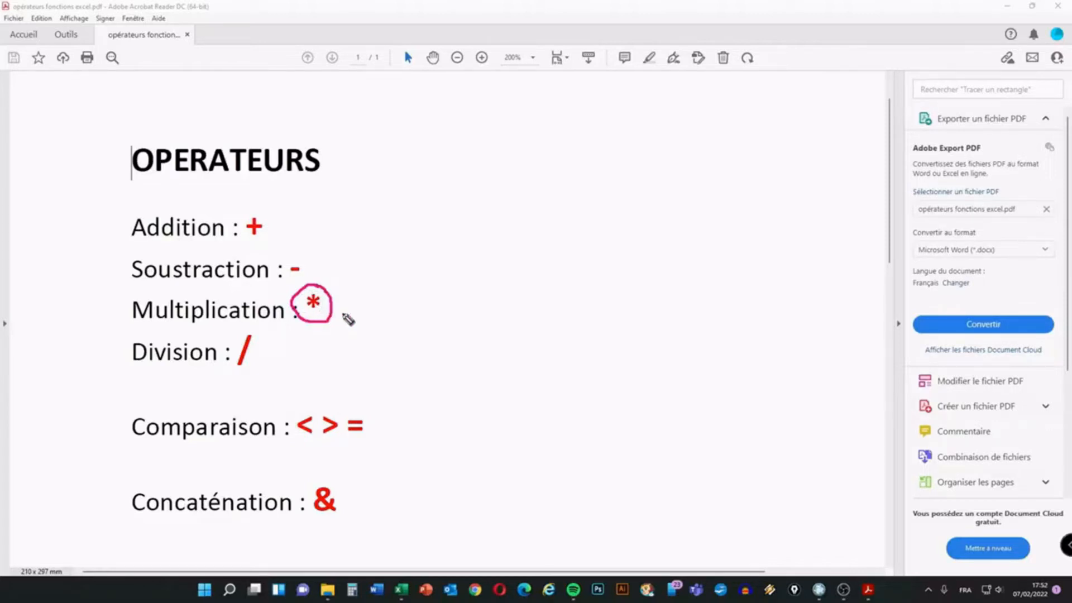
{"action": "key", "text": "ctrl+z"}
{"action": "mouse_move", "coordinate": [258, 327]}
{"action": "left_mouse_down"}
{"action": "mouse_move", "coordinate": [247, 326]}
{"action": "mouse_move", "coordinate": [227, 356]}
{"action": "mouse_move", "coordinate": [252, 385]}
{"action": "mouse_move", "coordinate": [270, 345]}
{"action": "mouse_move", "coordinate": [263, 333]}
{"action": "left_mouse_up"}
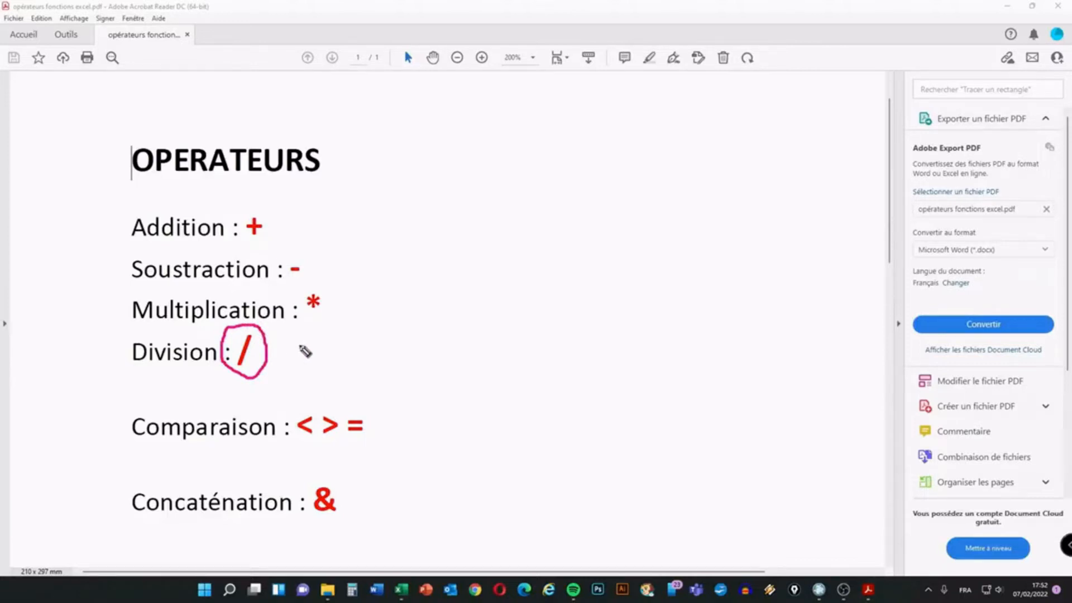
{"action": "key", "text": "ctrl+z"}
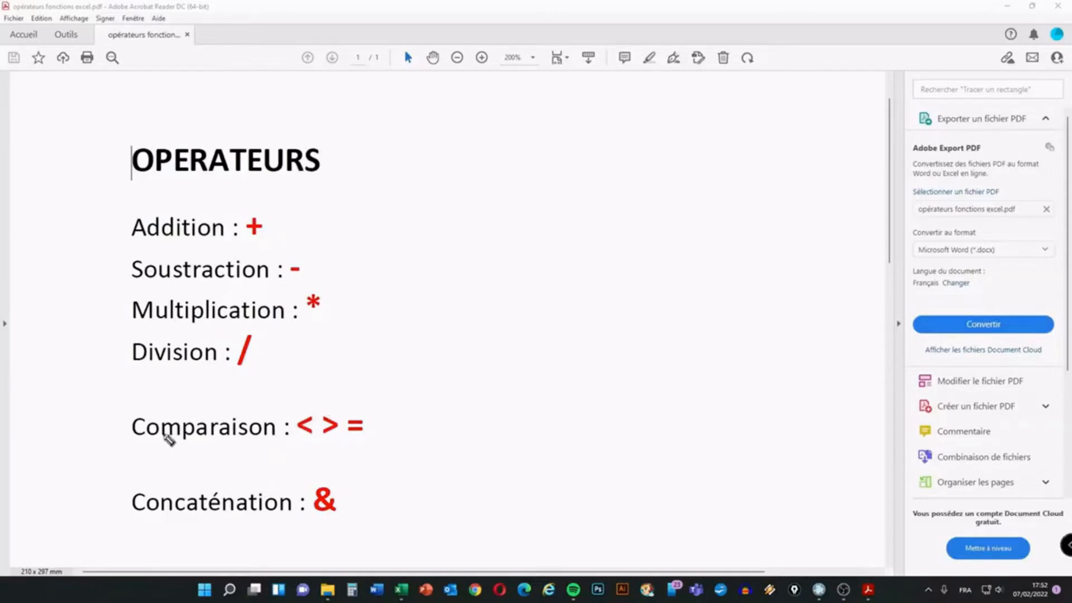
Underline Comparaison, circle its < > = signs and the & of Concaténation, then erase the marks
{"action": "left_click_drag", "start_coordinate": [135, 448], "coordinate": [269, 449]}
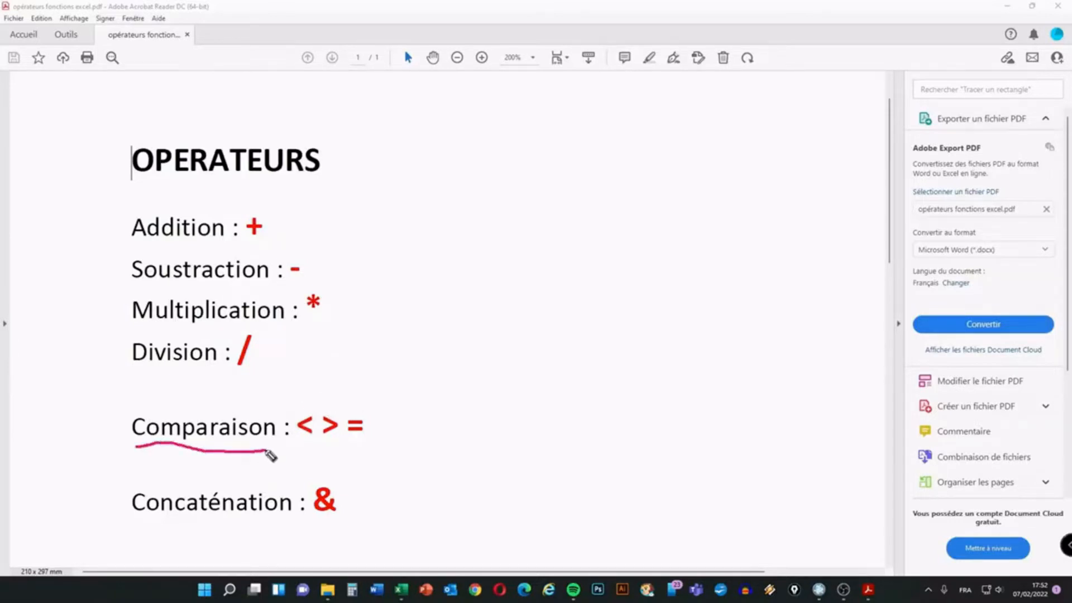
{"action": "mouse_move", "coordinate": [311, 414]}
{"action": "left_mouse_down"}
{"action": "mouse_move", "coordinate": [291, 418]}
{"action": "mouse_move", "coordinate": [306, 443]}
{"action": "mouse_move", "coordinate": [319, 418]}
{"action": "mouse_move", "coordinate": [305, 408]}
{"action": "mouse_move", "coordinate": [312, 437]}
{"action": "mouse_move", "coordinate": [340, 422]}
{"action": "mouse_move", "coordinate": [328, 412]}
{"action": "mouse_move", "coordinate": [337, 432]}
{"action": "mouse_move", "coordinate": [369, 429]}
{"action": "mouse_move", "coordinate": [352, 409]}
{"action": "left_mouse_up"}
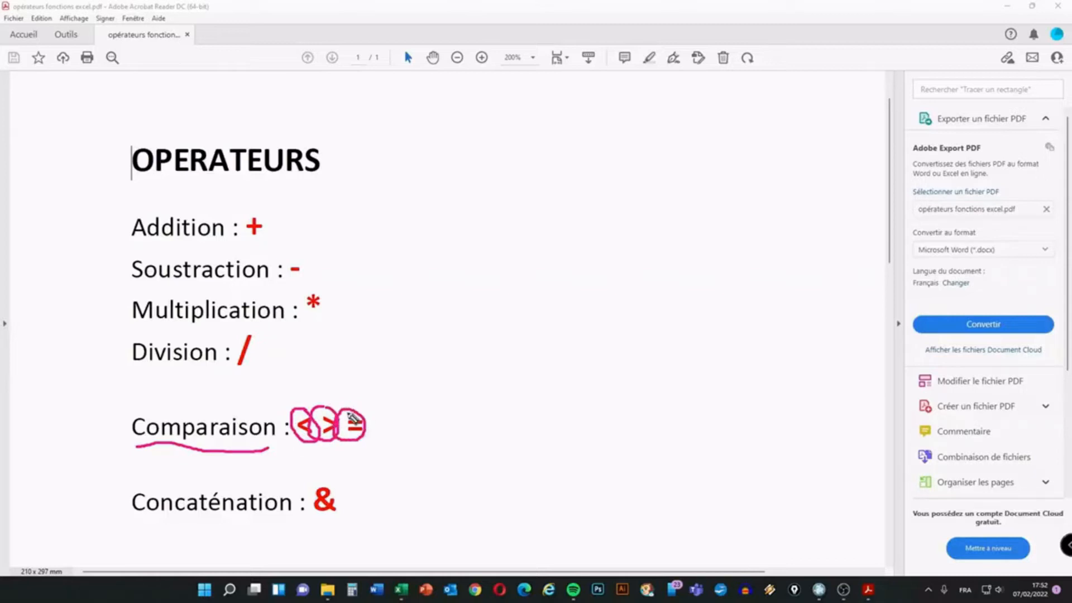
{"action": "key", "text": "e"}
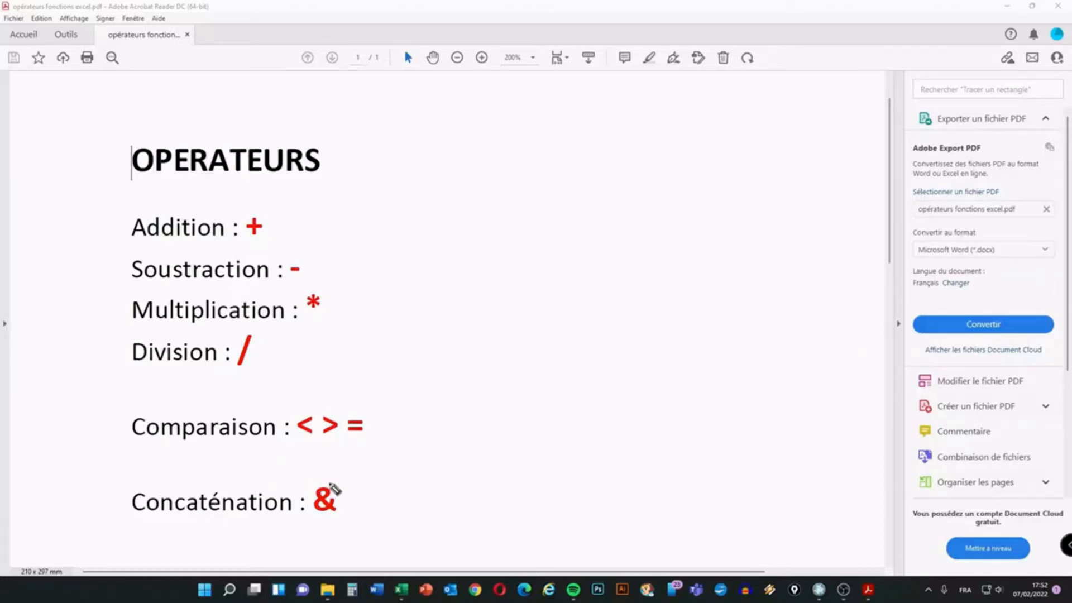
{"action": "mouse_move", "coordinate": [328, 478]}
{"action": "left_mouse_down"}
{"action": "mouse_move", "coordinate": [311, 492]}
{"action": "mouse_move", "coordinate": [323, 526]}
{"action": "mouse_move", "coordinate": [353, 504]}
{"action": "mouse_move", "coordinate": [331, 483]}
{"action": "left_mouse_up"}
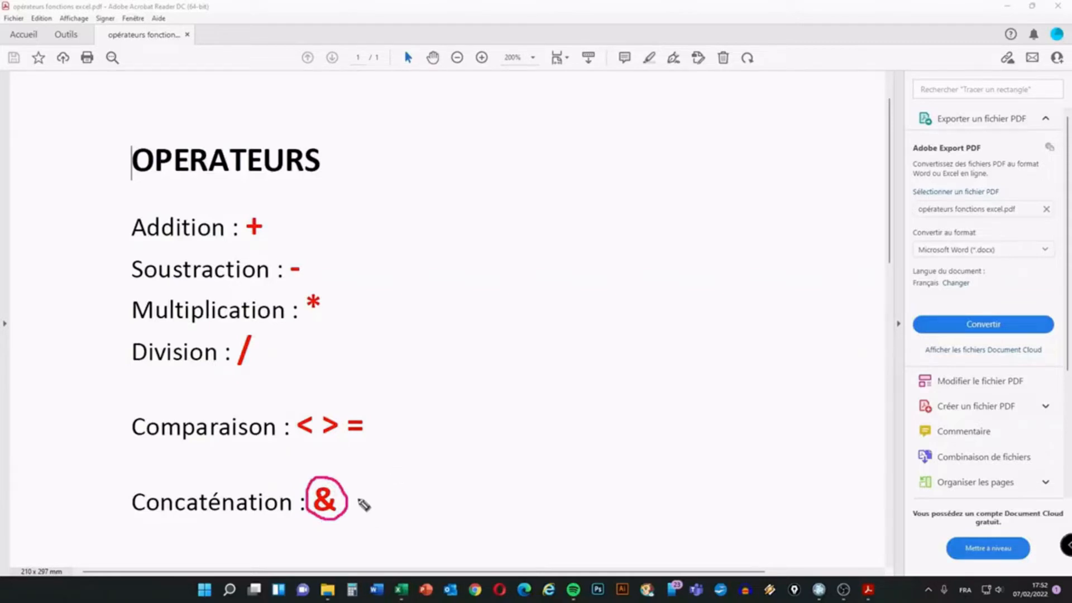
{"action": "key", "text": "ctrl+z"}
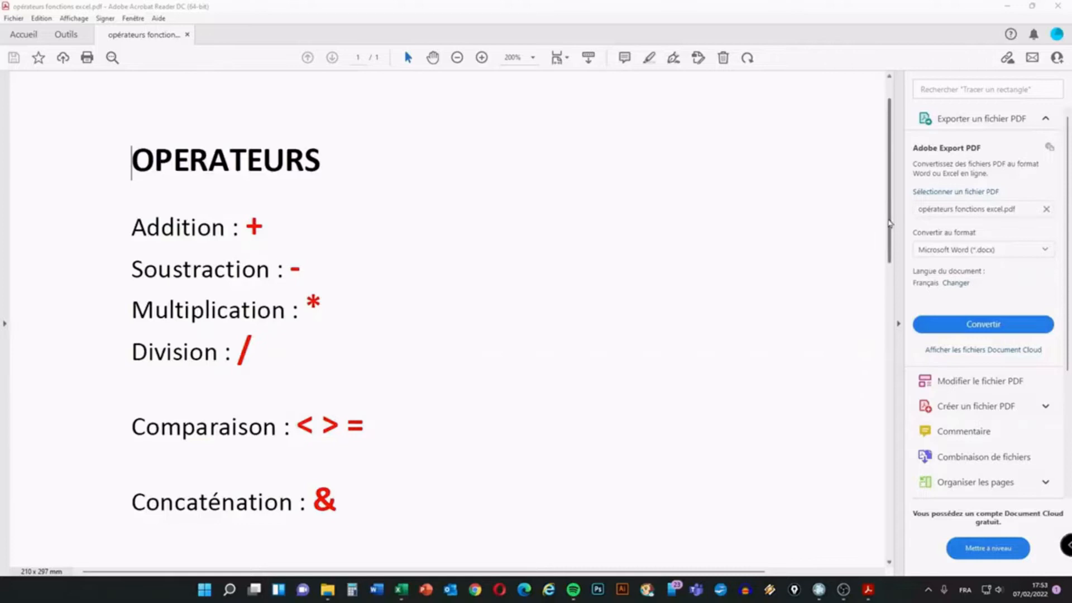
Scroll the PDF to the FONCTIONS page and bring Excel's Classeur1 to the front
{"action": "scroll", "coordinate": [881, 212], "scroll_direction": "down", "scroll_amount": 5}
{"action": "scroll", "coordinate": [881, 304], "scroll_direction": "down", "scroll_amount": 5}
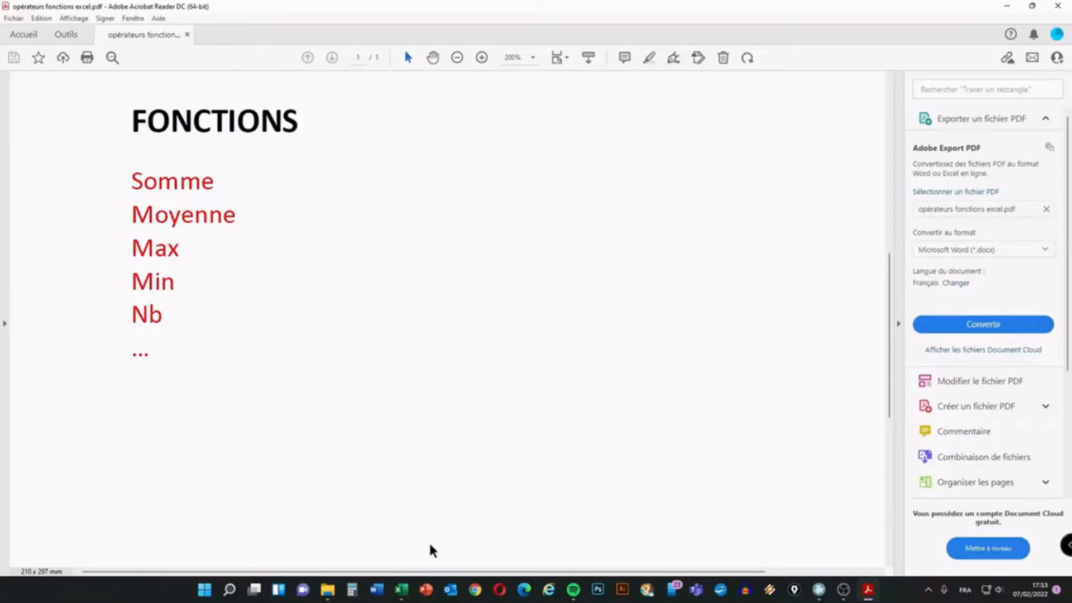
{"action": "left_click", "coordinate": [401, 590]}
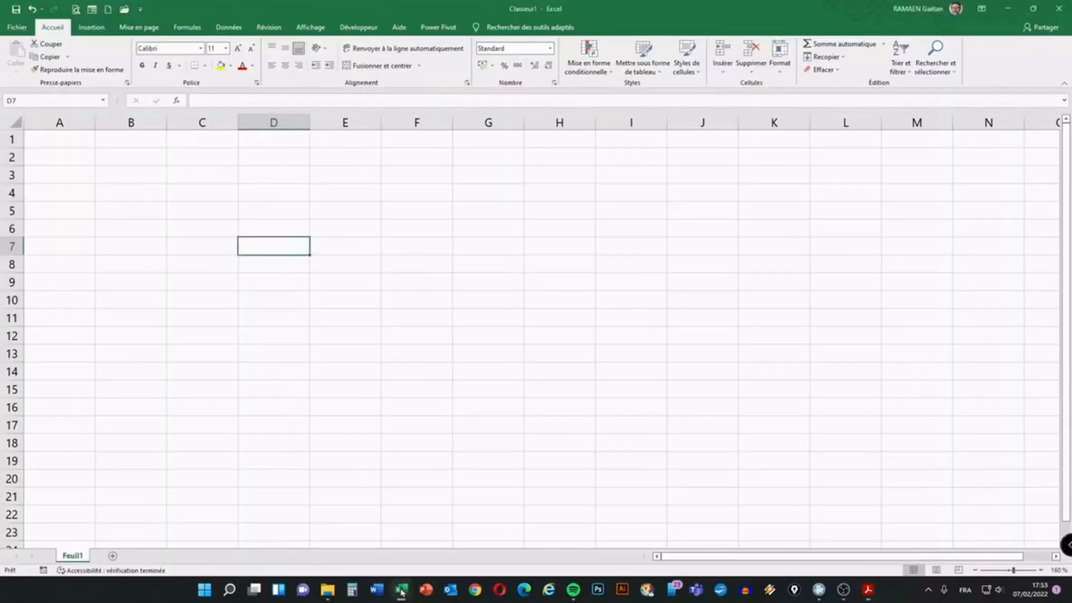
Enter 45, 77, 55, 98 and 51 into C4:C8 and select the range to see its sum, 326
{"action": "left_click", "coordinate": [212, 189]}
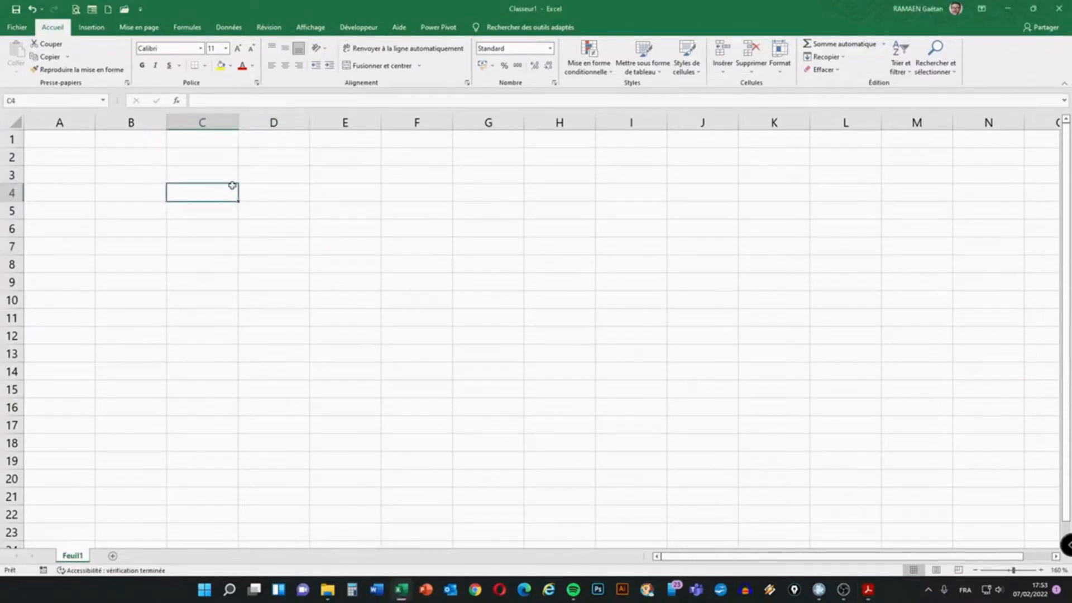
{"action": "type", "text": "45"}
{"action": "key", "text": "Return"}
{"action": "type", "text": "77"}
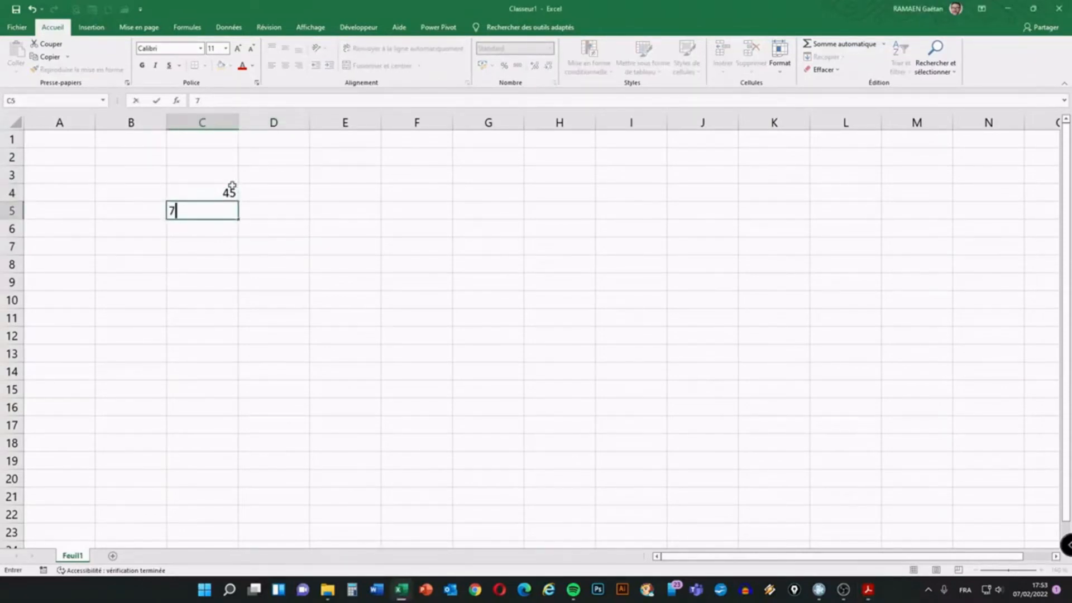
{"action": "key", "text": "Return"}
{"action": "type", "text": "55"}
{"action": "key", "text": "Return"}
{"action": "type", "text": "98"}
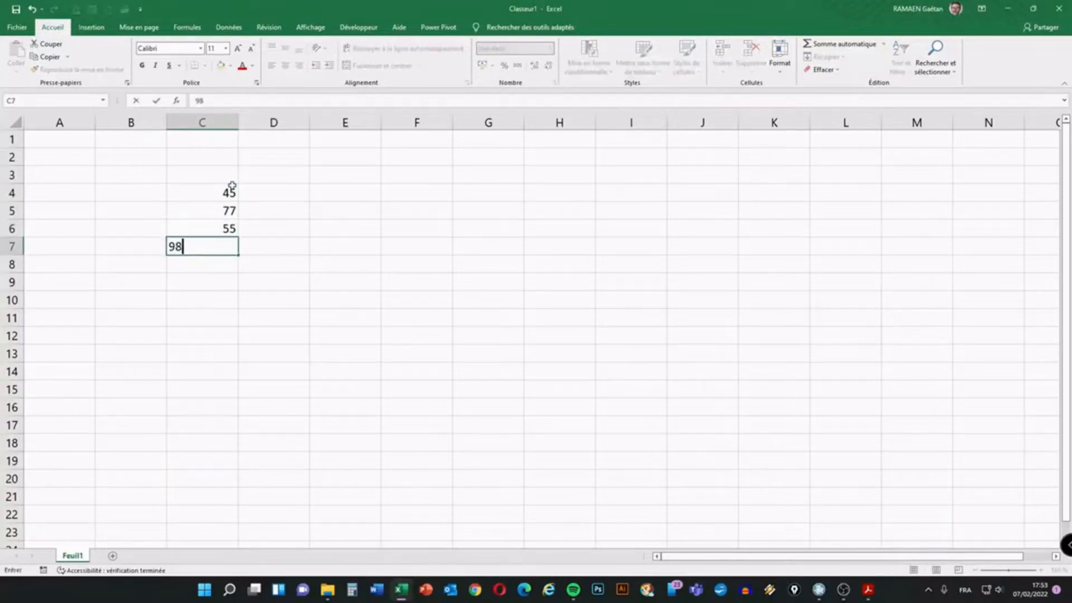
{"action": "key", "text": "Return"}
{"action": "type", "text": "51"}
{"action": "key", "text": "Return"}
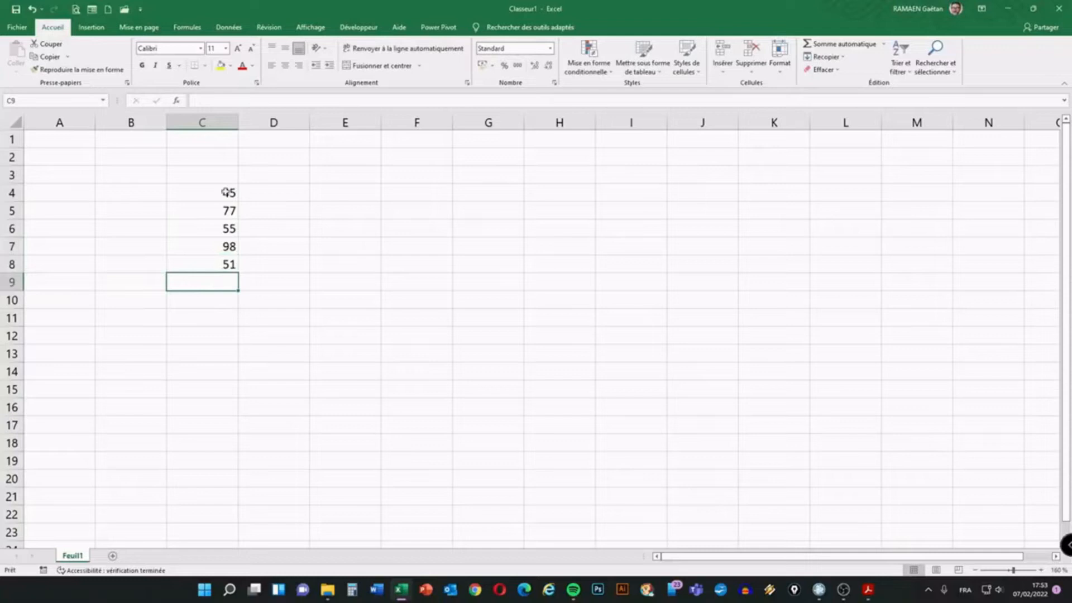
{"action": "left_click_drag", "start_coordinate": [218, 192], "coordinate": [217, 263]}
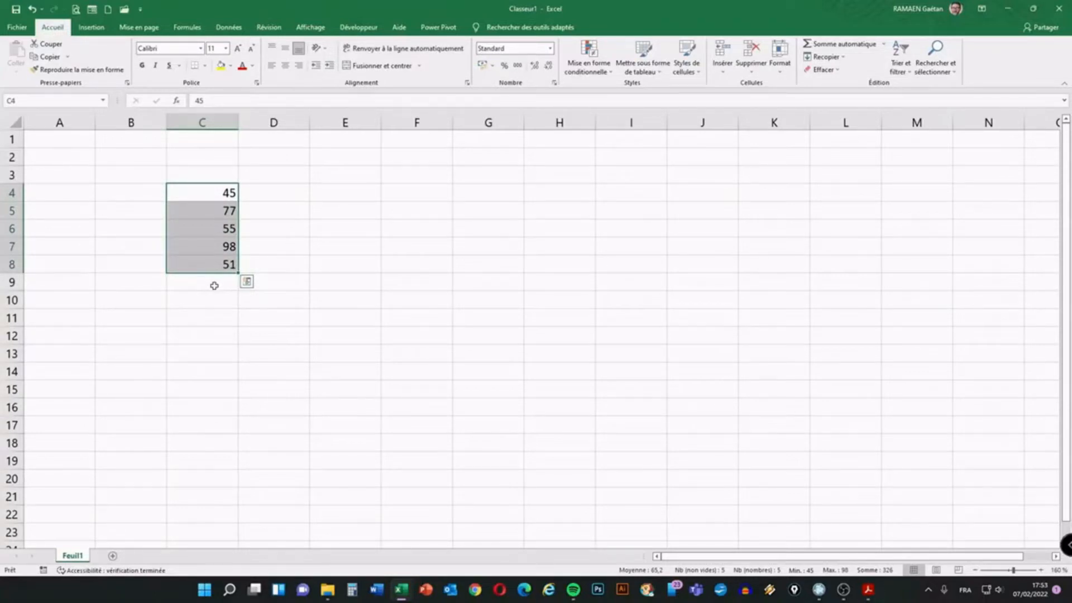
Select cell C9 under the five values and type = to begin a formula
{"action": "left_click", "coordinate": [214, 285]}
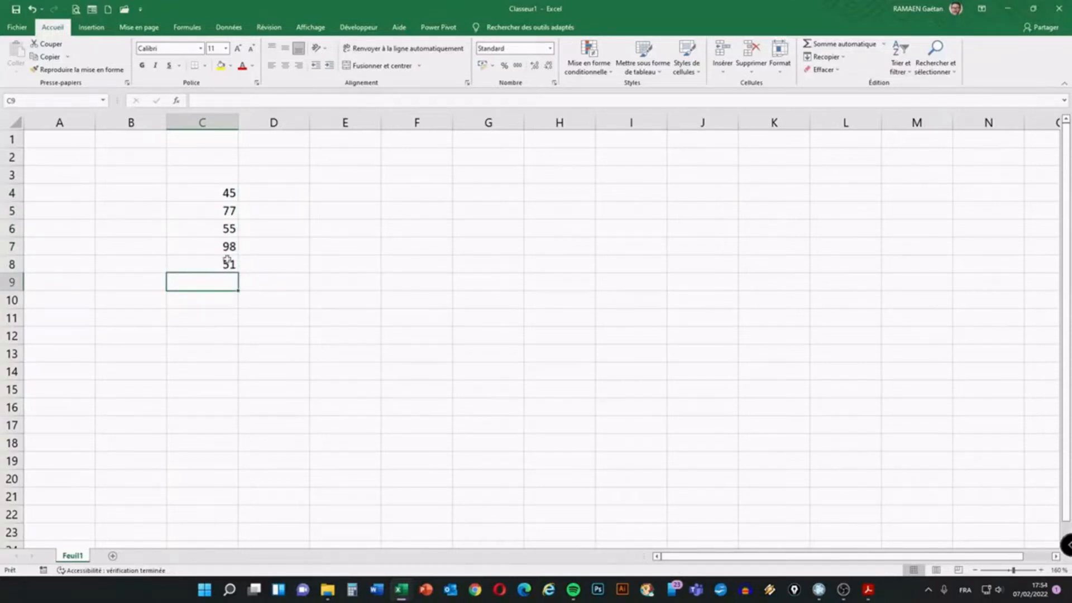
{"action": "left_click", "coordinate": [558, 211]}
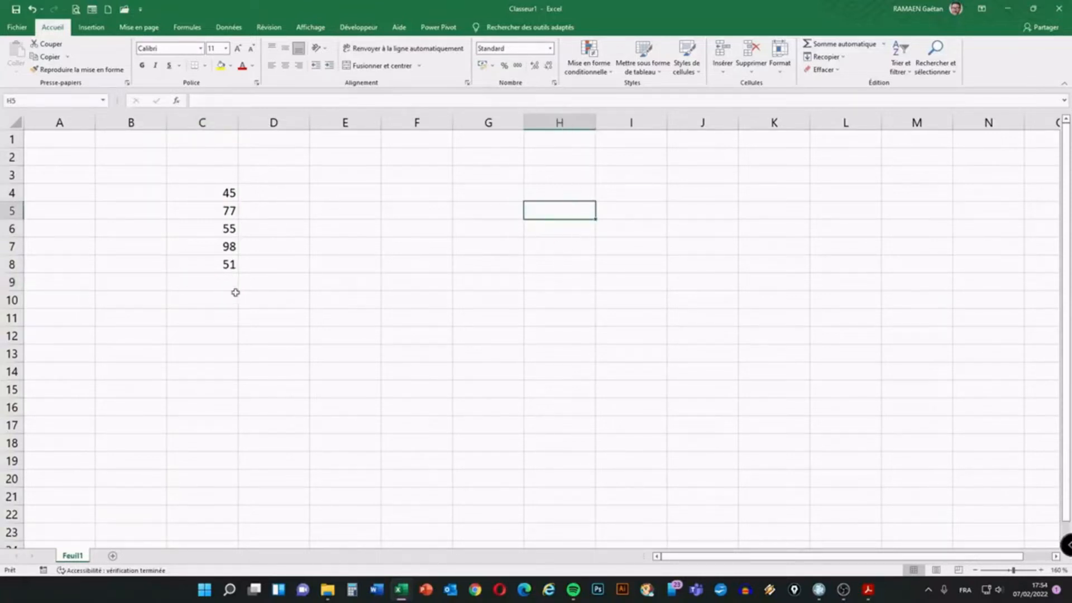
{"action": "left_click", "coordinate": [218, 278]}
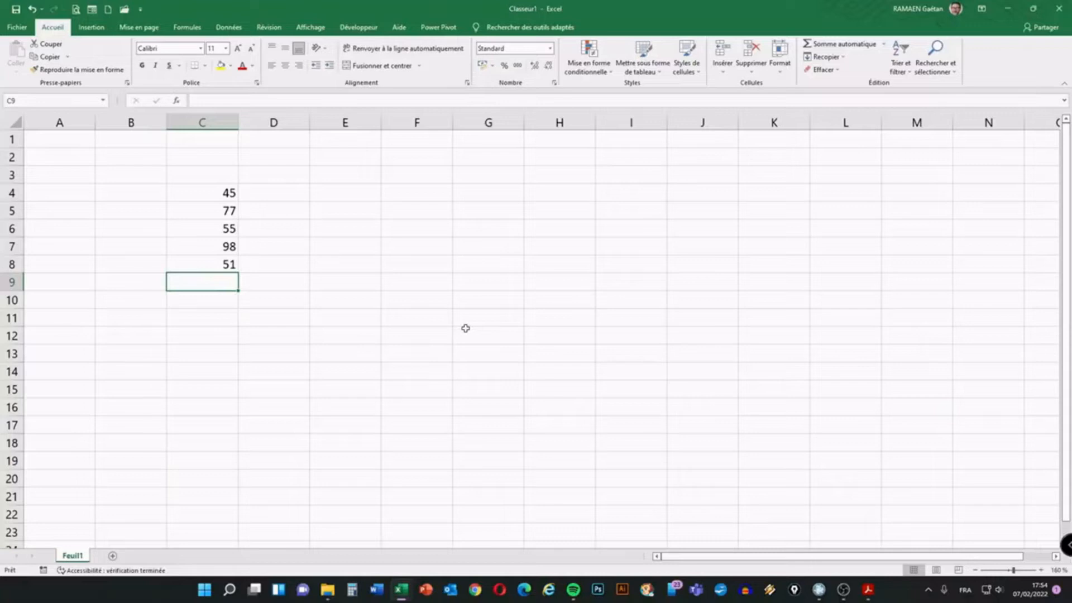
{"action": "type", "text": "="}
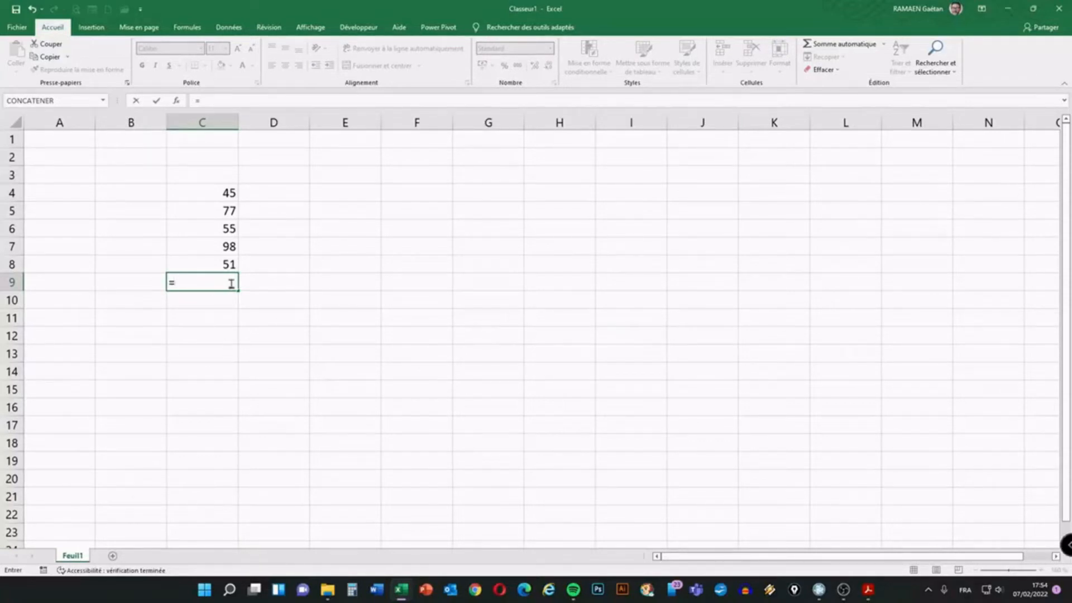
Build =C4+C5+C6+C7+C8 in C9 by picking each cell, giving the total 326
{"action": "left_click", "coordinate": [211, 194]}
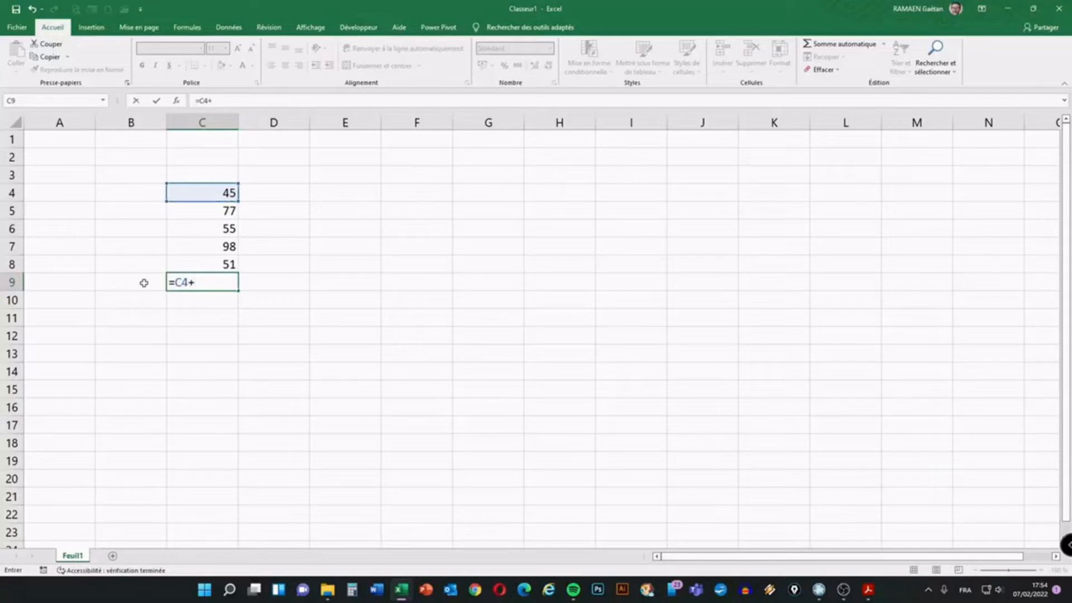
{"action": "left_click", "coordinate": [210, 211]}
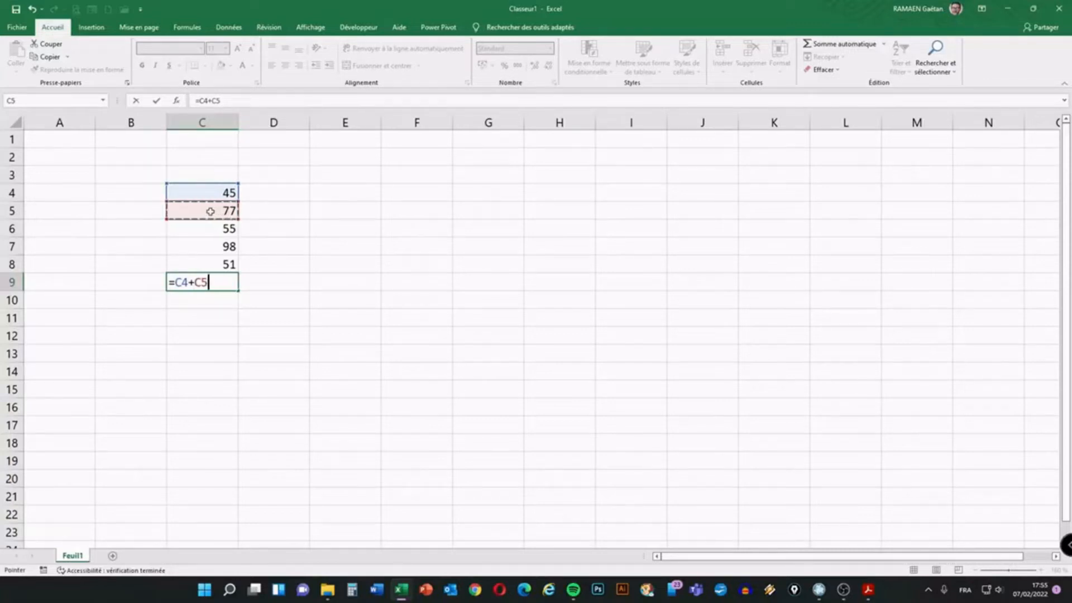
{"action": "type", "text": "+"}
{"action": "left_click", "coordinate": [222, 231]}
{"action": "type", "text": "+"}
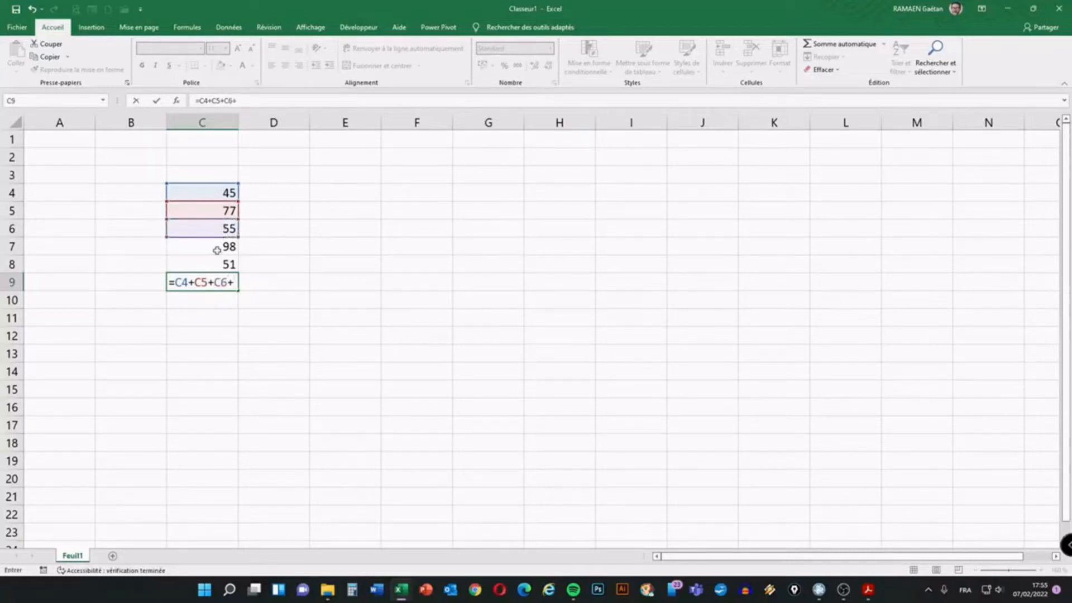
{"action": "left_click", "coordinate": [219, 247]}
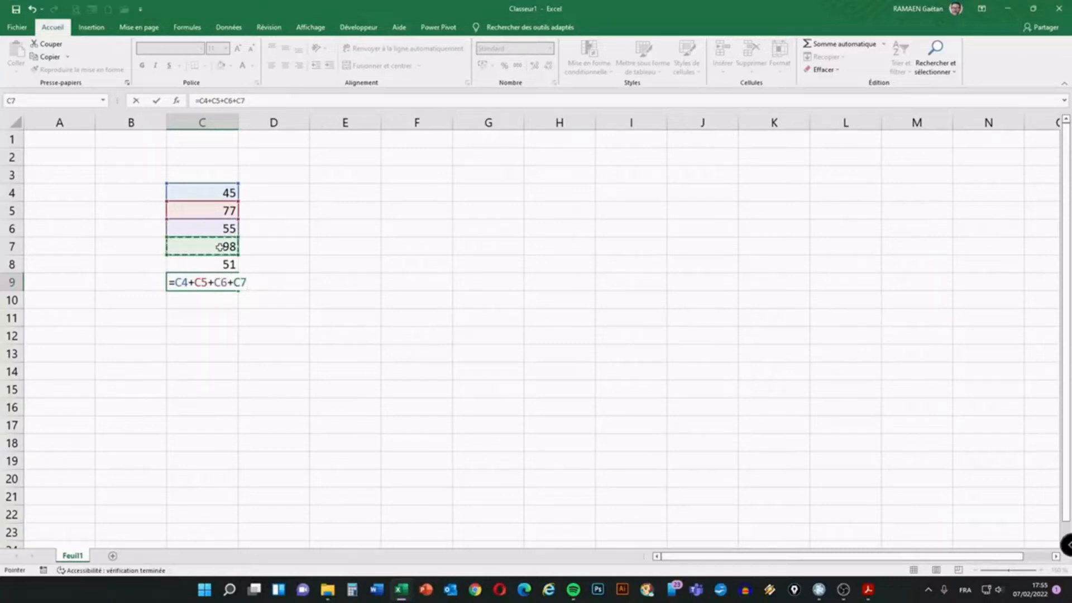
{"action": "type", "text": "+"}
{"action": "left_click", "coordinate": [223, 264]}
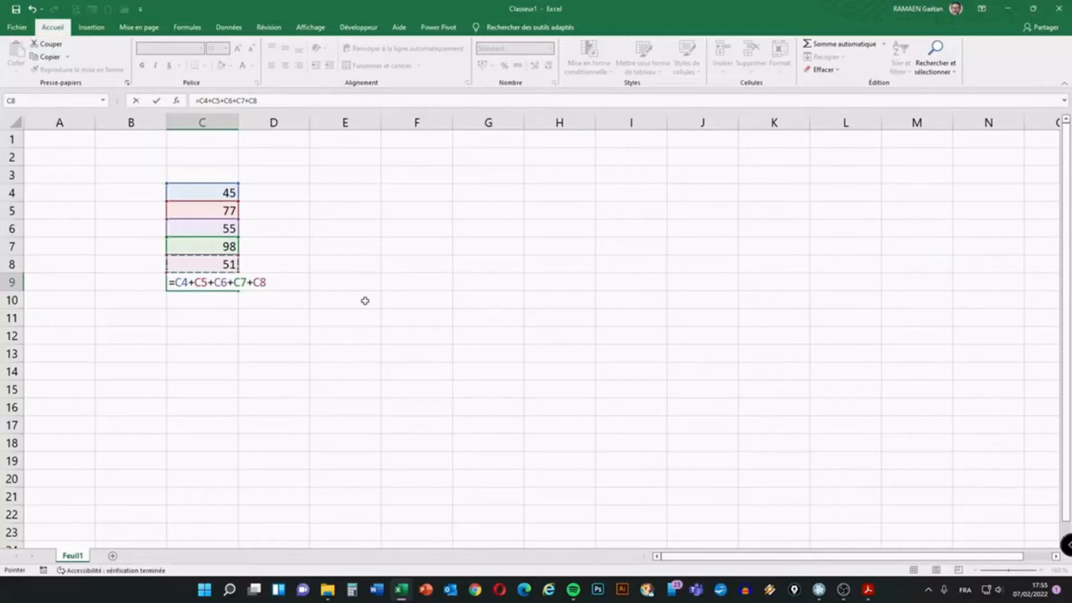
{"action": "key", "text": "Return"}
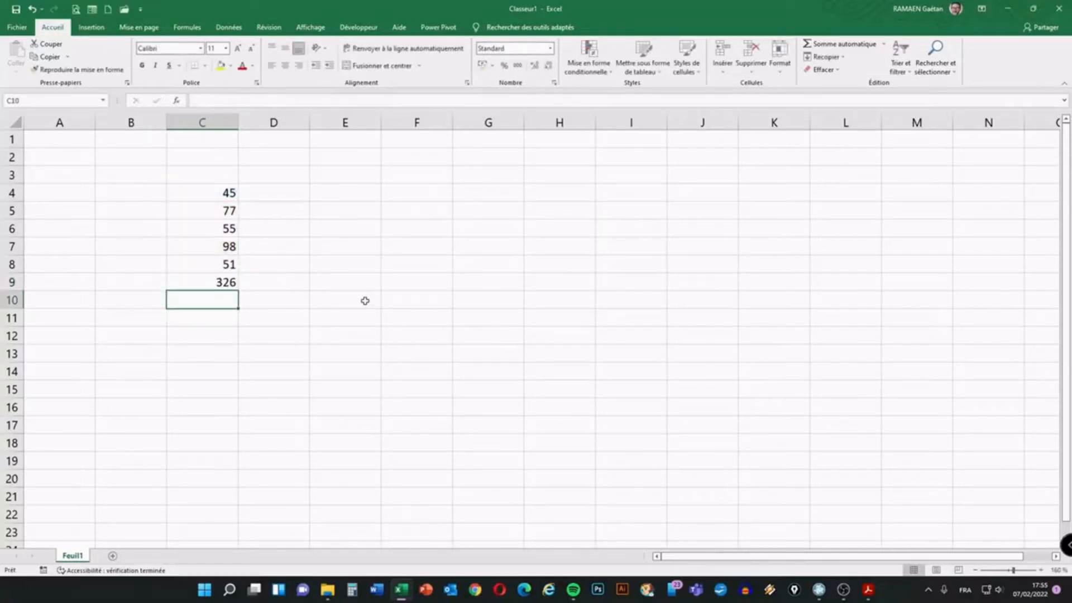
Italicise the 326 total in C9 and open its formula =C4+C5+C6+C7+C8 for editing
{"action": "left_click", "coordinate": [180, 278]}
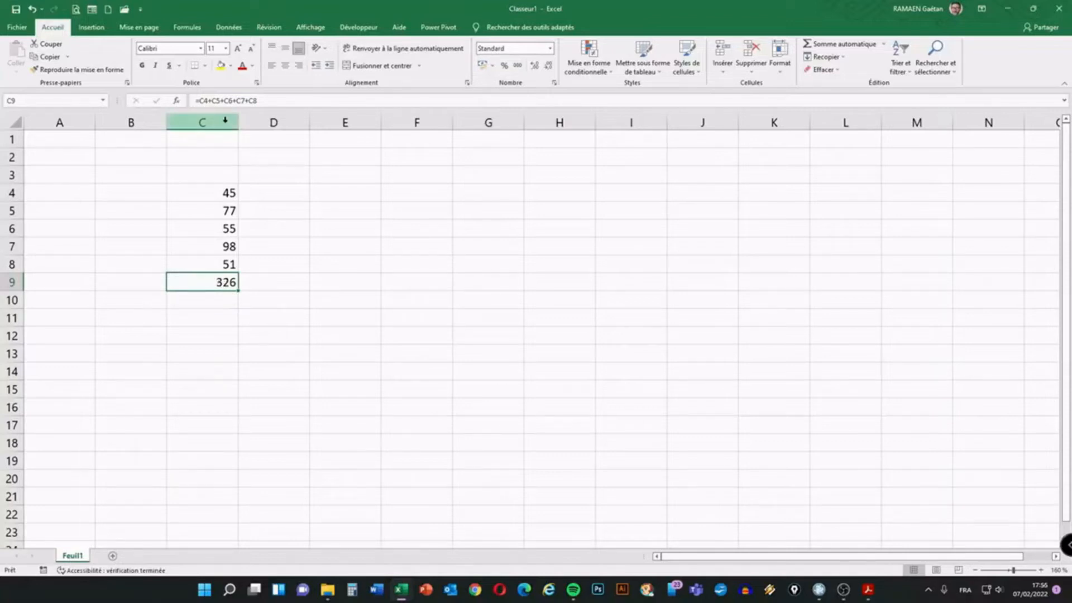
{"action": "key", "text": "ctrl+i"}
{"action": "mouse_move", "coordinate": [216, 85]}
{"action": "left_mouse_down"}
{"action": "mouse_move", "coordinate": [160, 96]}
{"action": "mouse_move", "coordinate": [232, 120]}
{"action": "mouse_move", "coordinate": [274, 105]}
{"action": "left_mouse_up"}
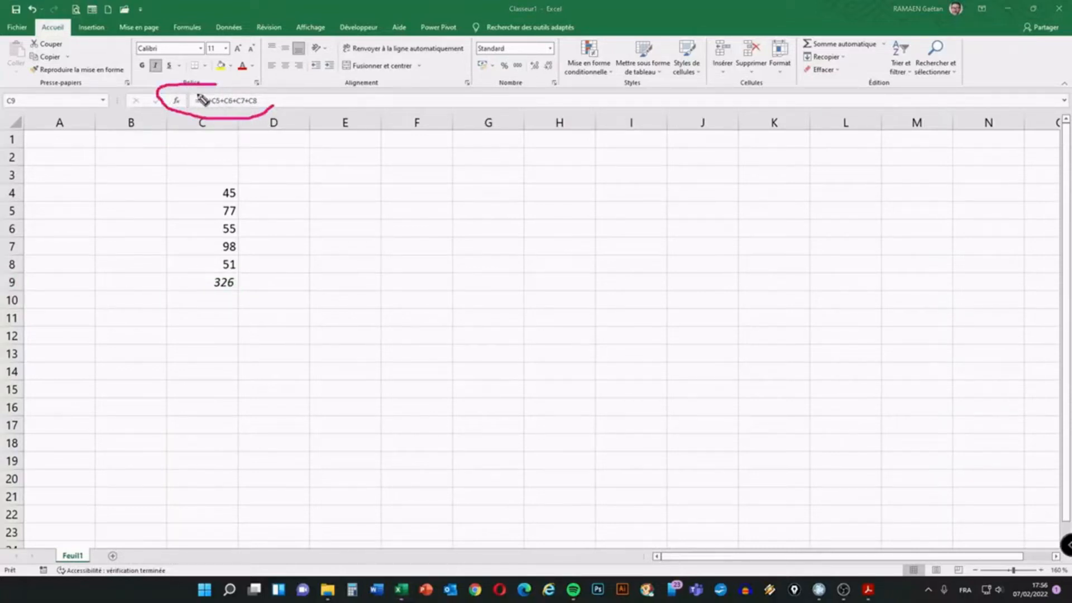
{"action": "key", "text": "ctrl+z"}
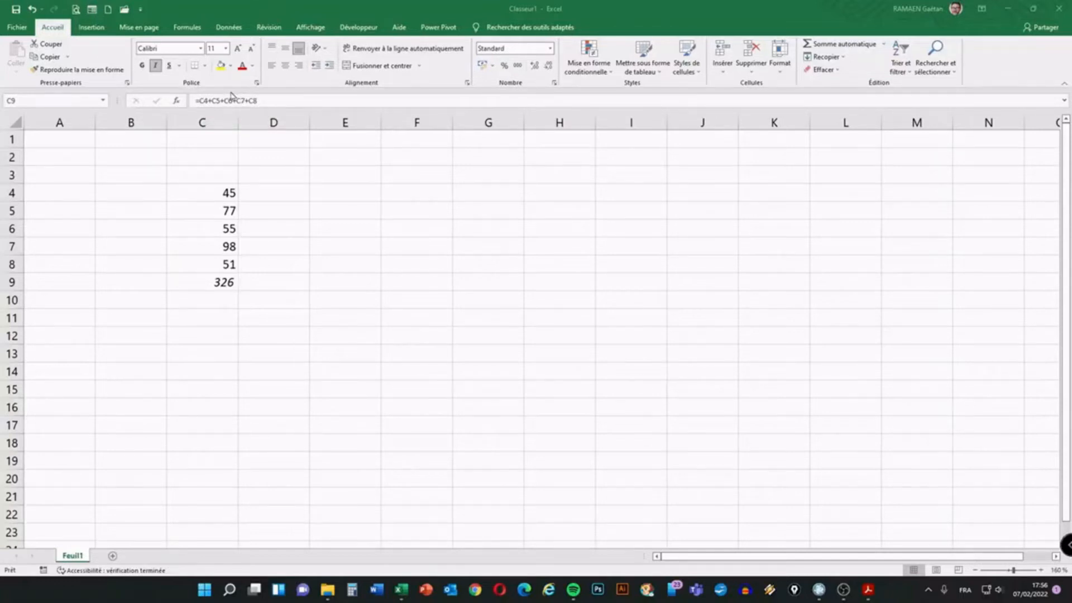
{"action": "left_click", "coordinate": [215, 282]}
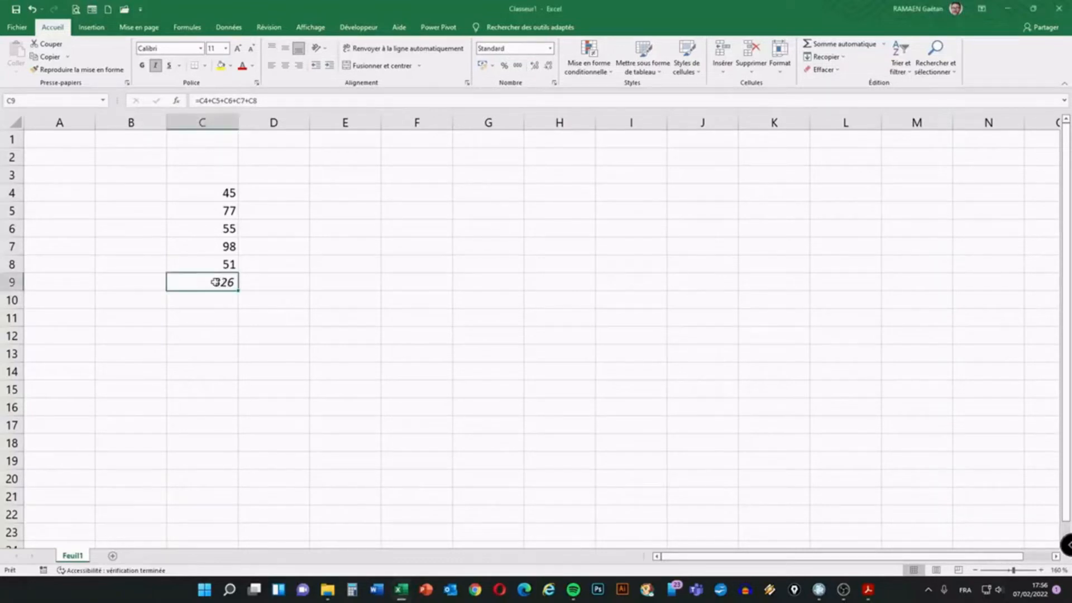
{"action": "double_click", "coordinate": [216, 282]}
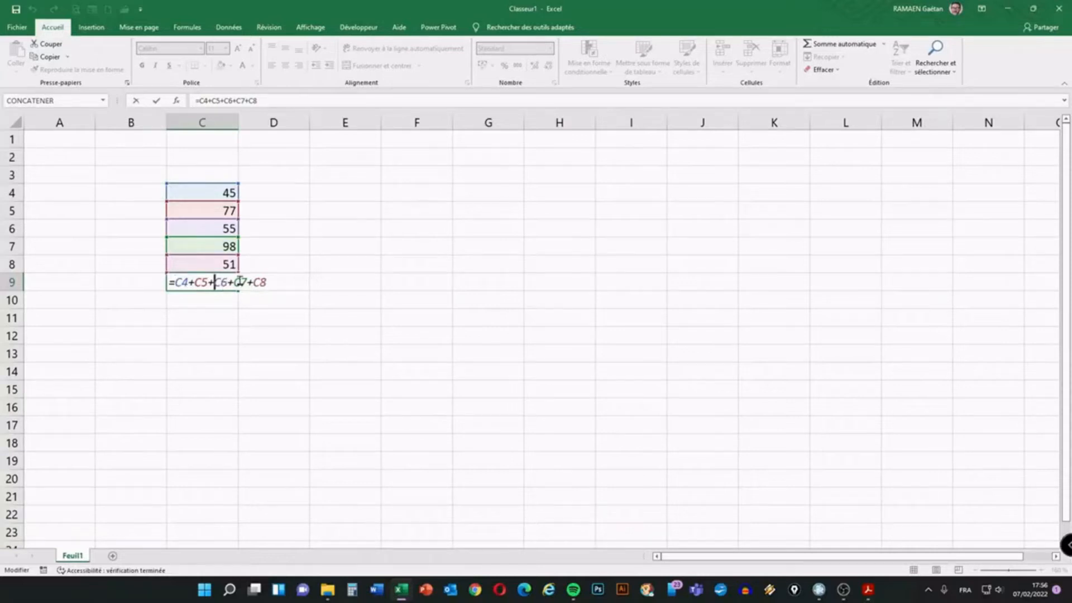
Keep C9's formula unchanged at 326, then type 87 into C5 to replace 77
{"action": "left_click", "coordinate": [226, 302]}
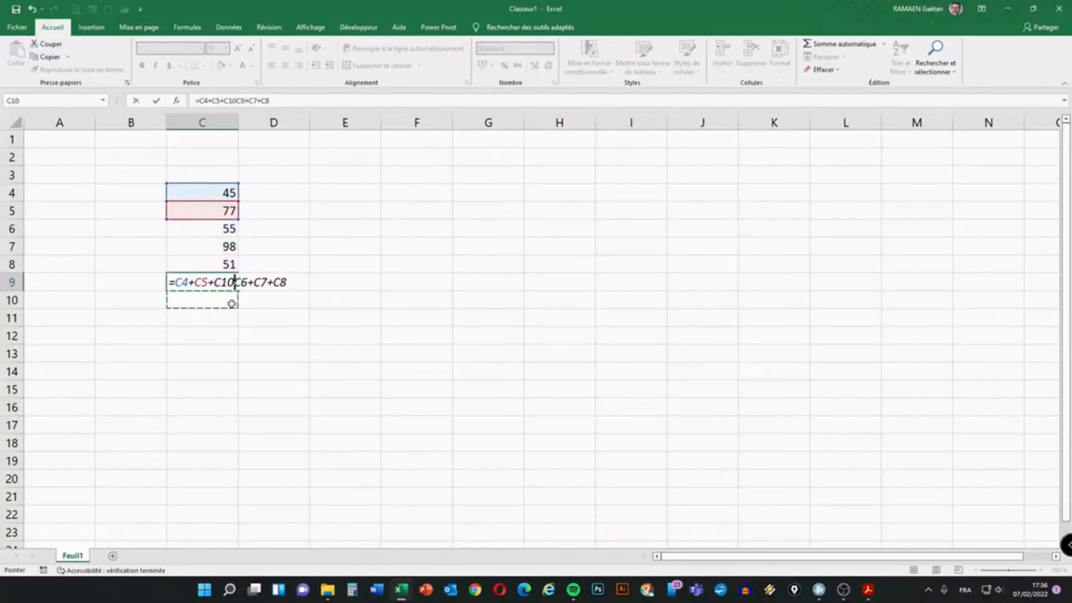
{"action": "key", "text": "Escape"}
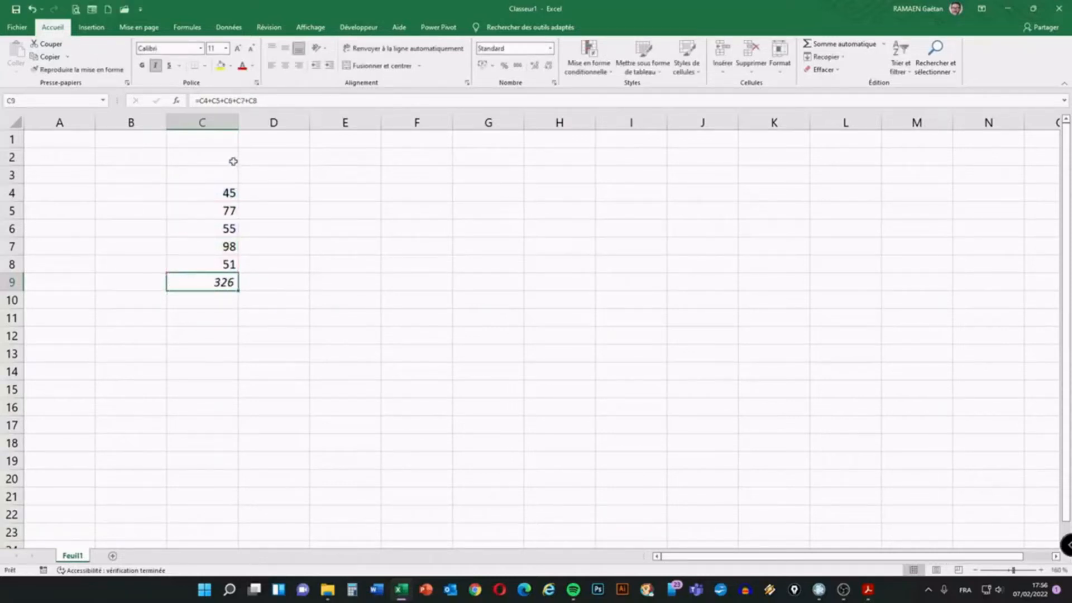
{"action": "left_click", "coordinate": [229, 192]}
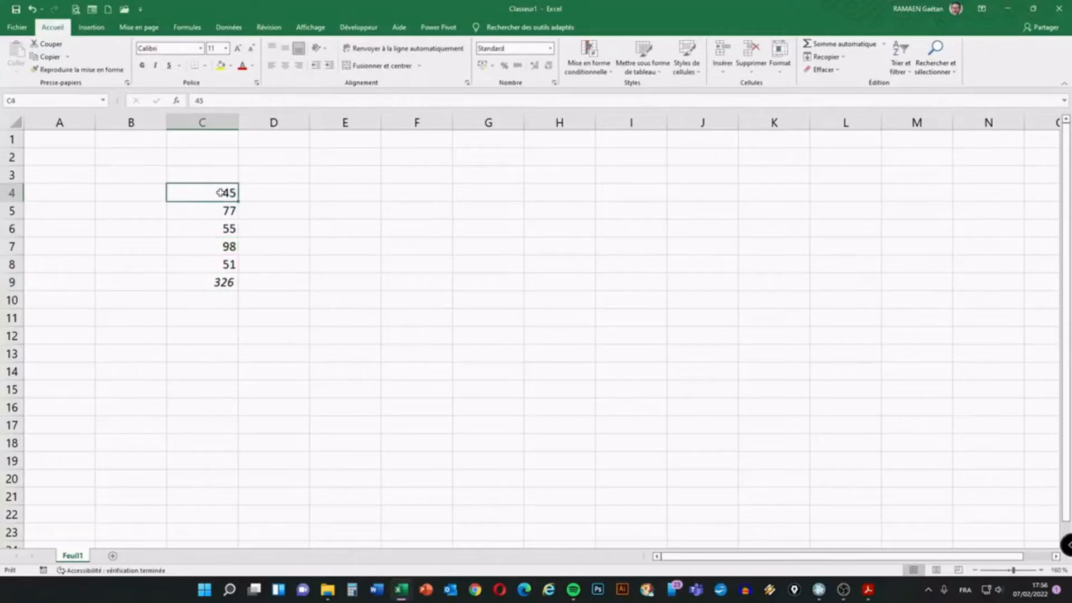
{"action": "double_click", "coordinate": [176, 282]}
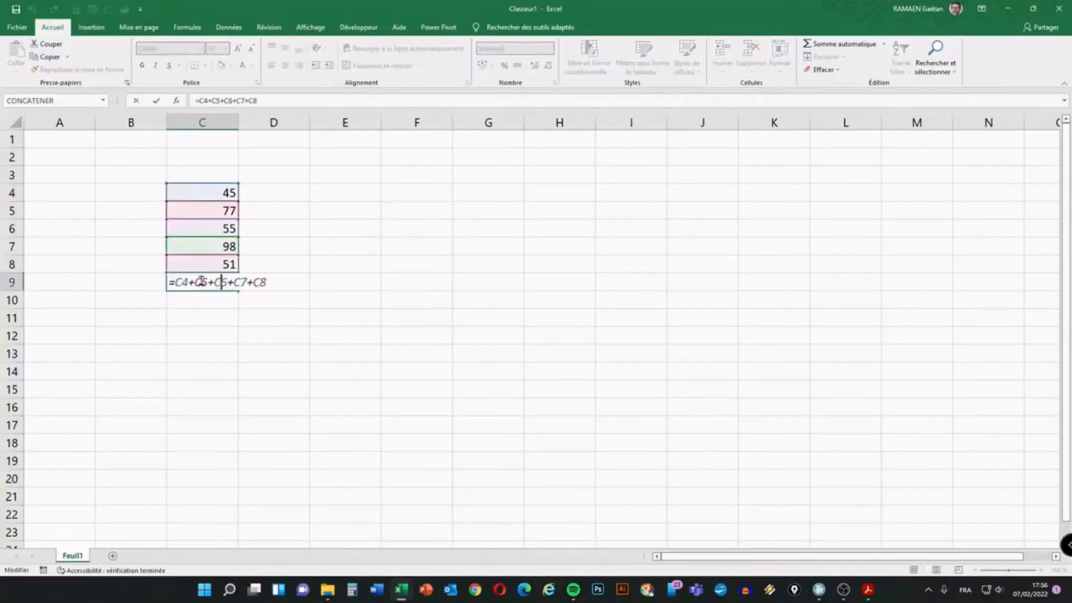
{"action": "left_click_drag", "start_coordinate": [175, 283], "coordinate": [227, 283]}
{"action": "key", "text": "ctrl+Return"}
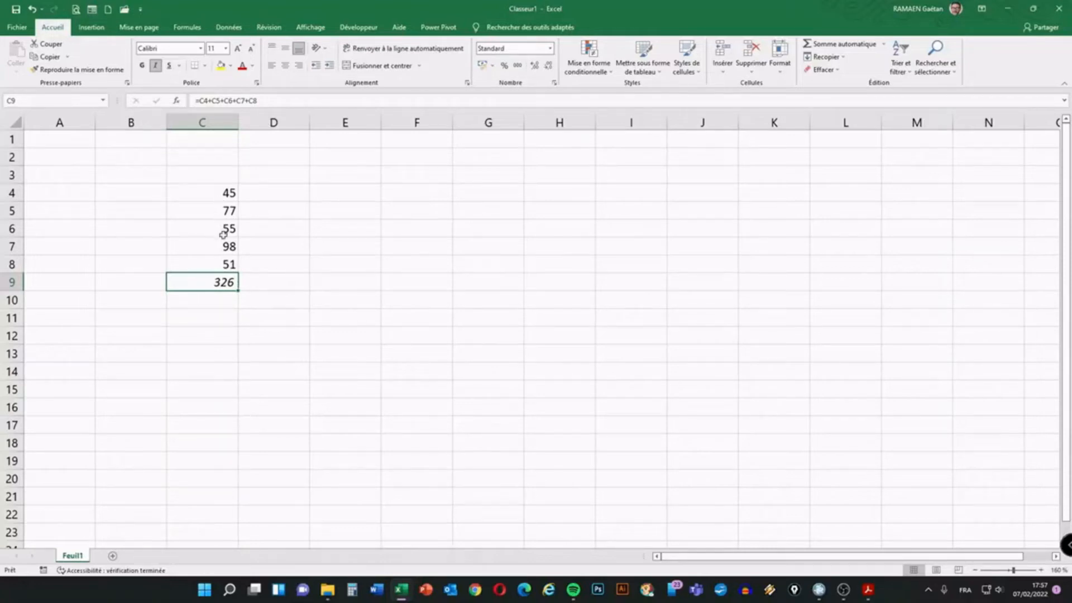
{"action": "left_click", "coordinate": [222, 208]}
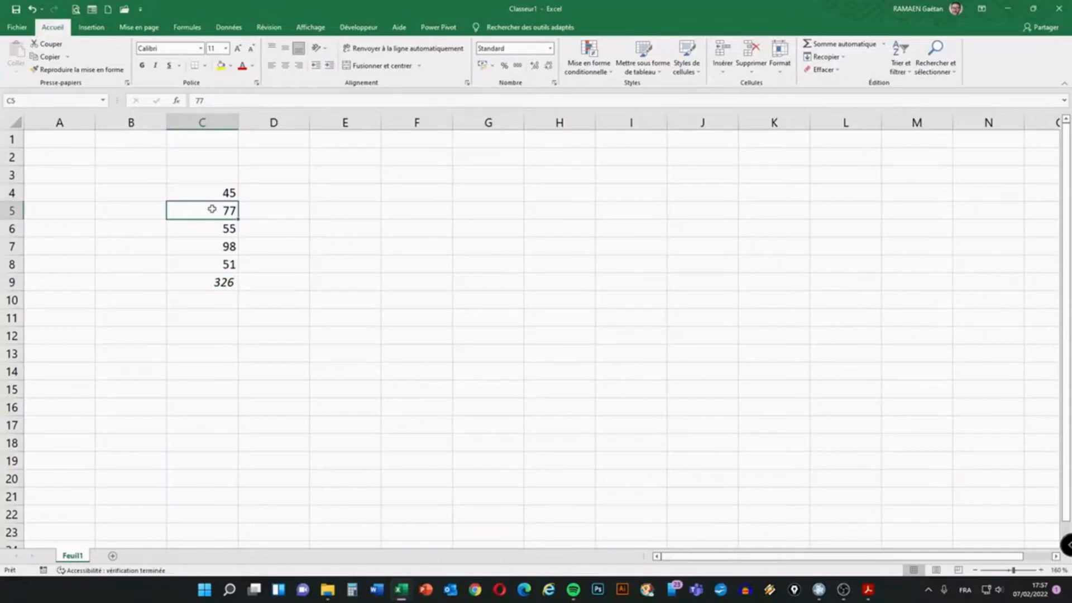
{"action": "type", "text": "87"}
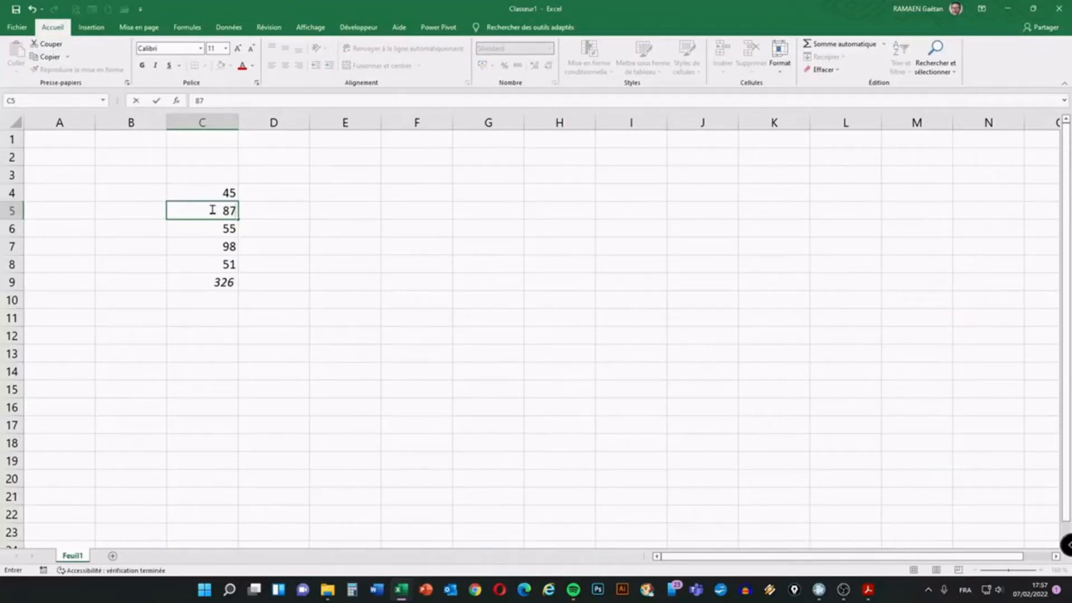
Commit 87 in C5 so the total reads 336, italicise 55 in C6, and delete C9's total
{"action": "key", "text": "Return"}
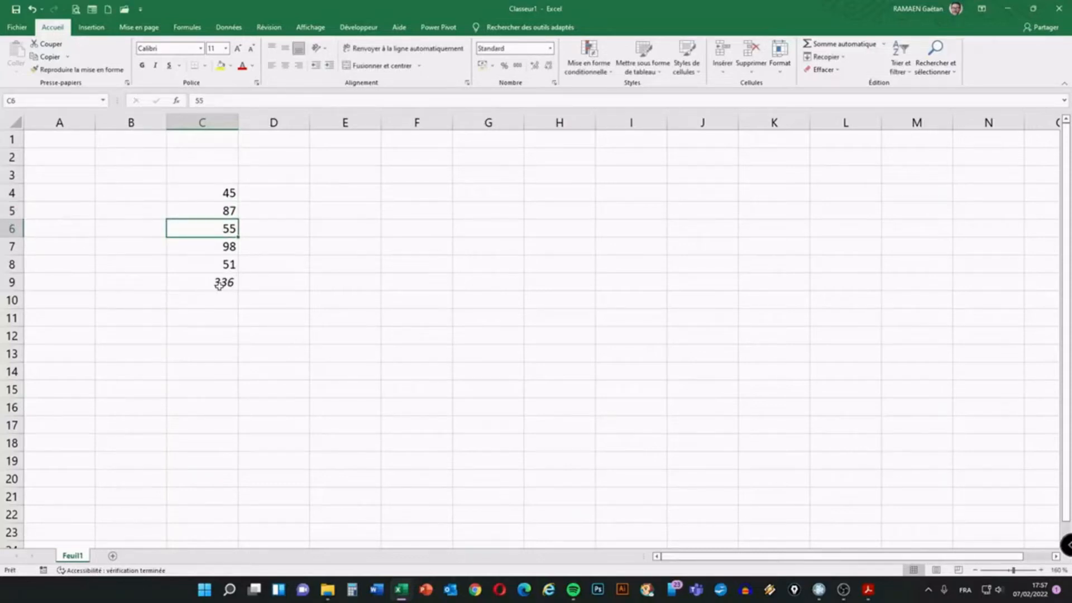
{"action": "key", "text": "ctrl+i"}
{"action": "mouse_move", "coordinate": [216, 263]}
{"action": "left_mouse_down"}
{"action": "mouse_move", "coordinate": [227, 299]}
{"action": "mouse_move", "coordinate": [237, 270]}
{"action": "left_mouse_up"}
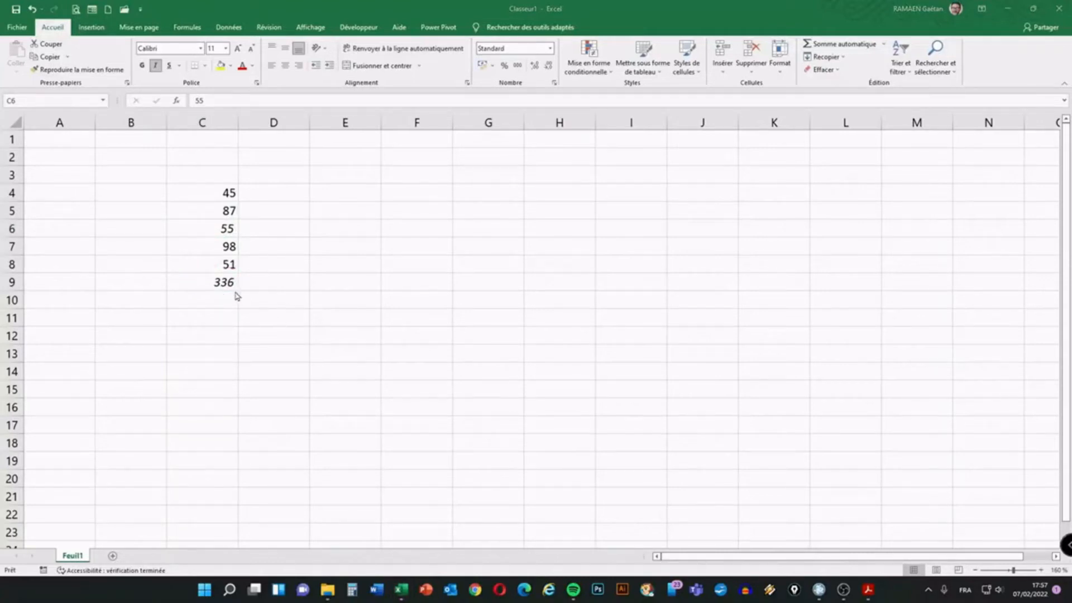
{"action": "key", "text": "Down"}
{"action": "key", "text": "Down"}
{"action": "key", "text": "Down"}
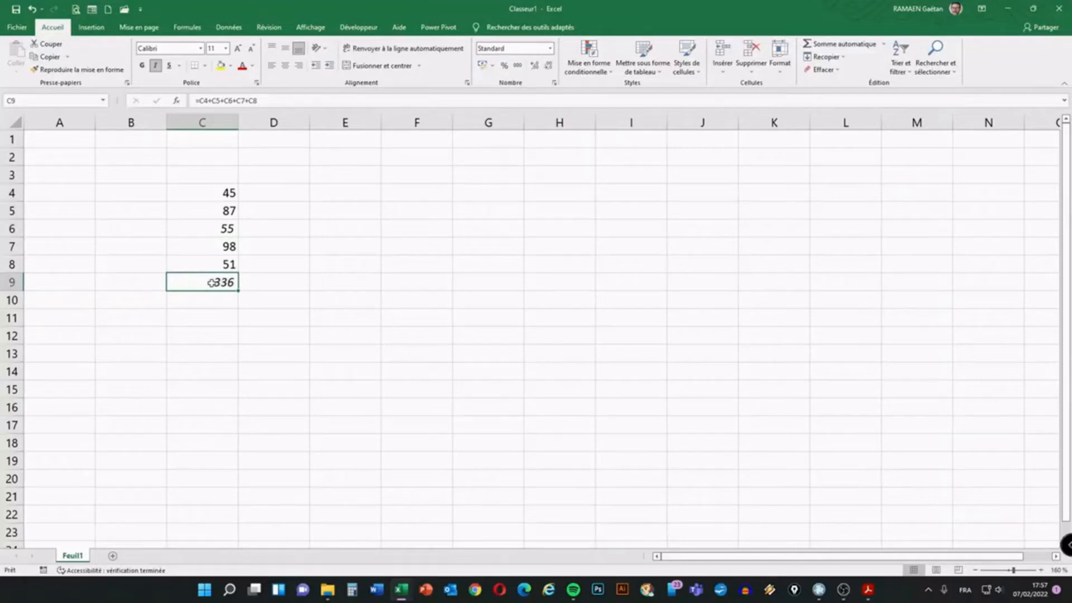
{"action": "key", "text": "Delete"}
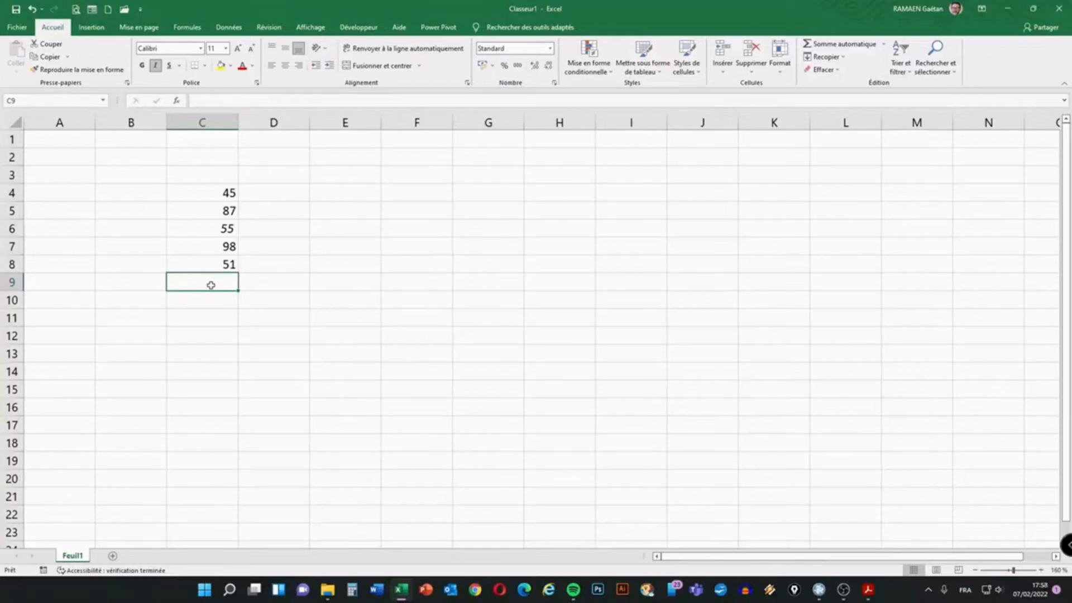
Enter =SOMME(C4:C8) in C9 using the autocomplete list, giving the total 336
{"action": "type", "text": "="}
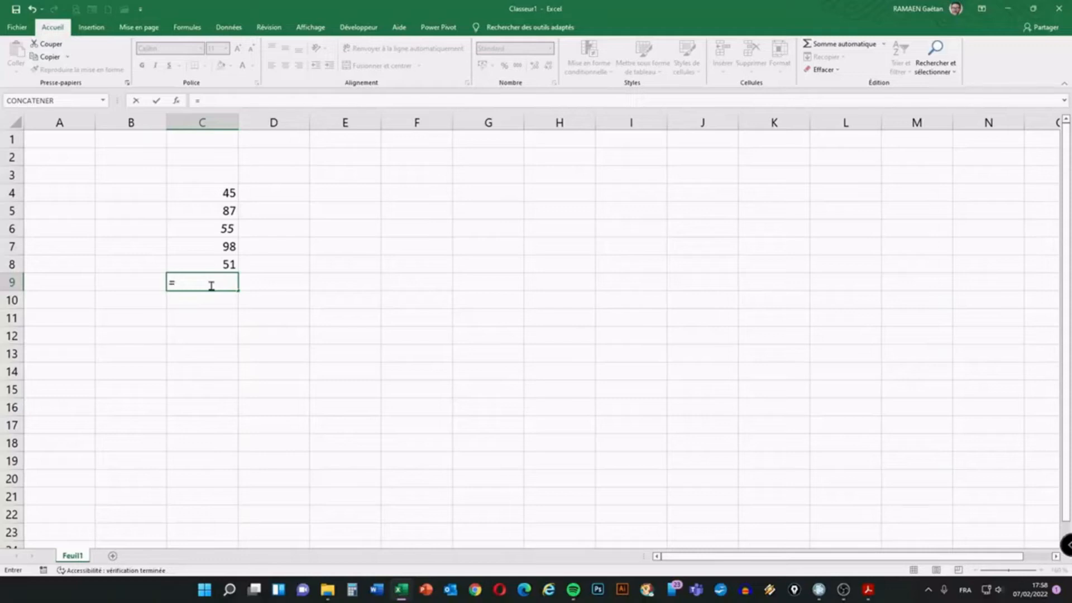
{"action": "type", "text": "s"}
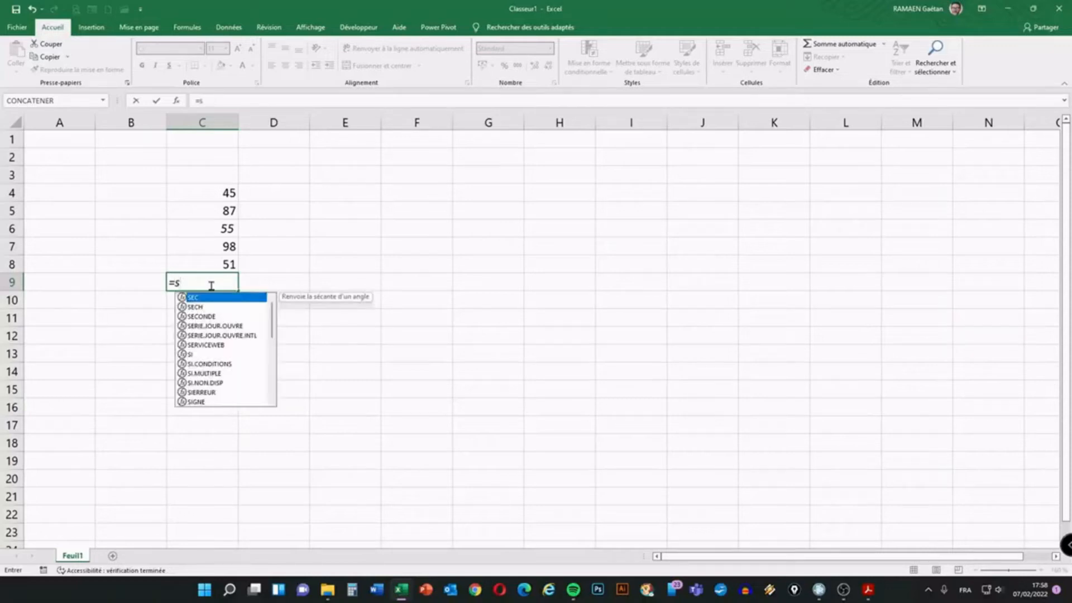
{"action": "type", "text": "o"}
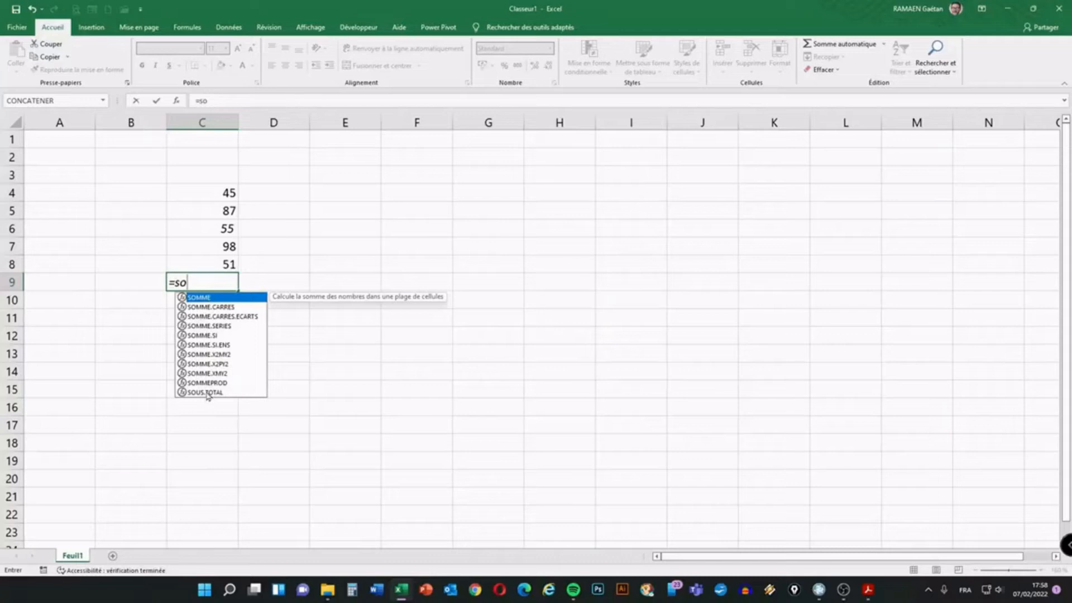
{"action": "double_click", "coordinate": [201, 297]}
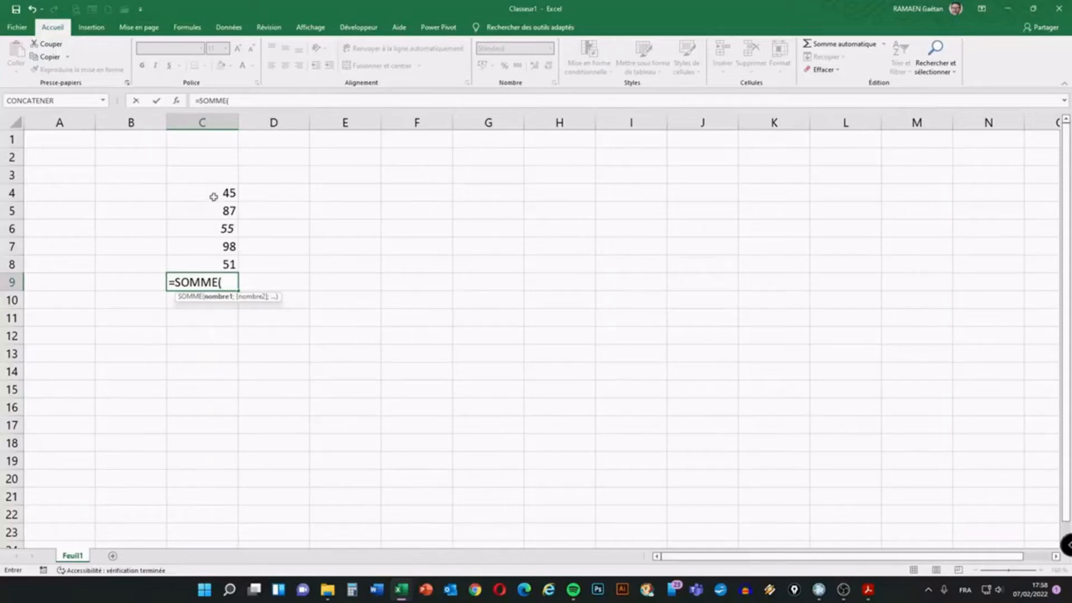
{"action": "left_click_drag", "start_coordinate": [213, 197], "coordinate": [194, 269]}
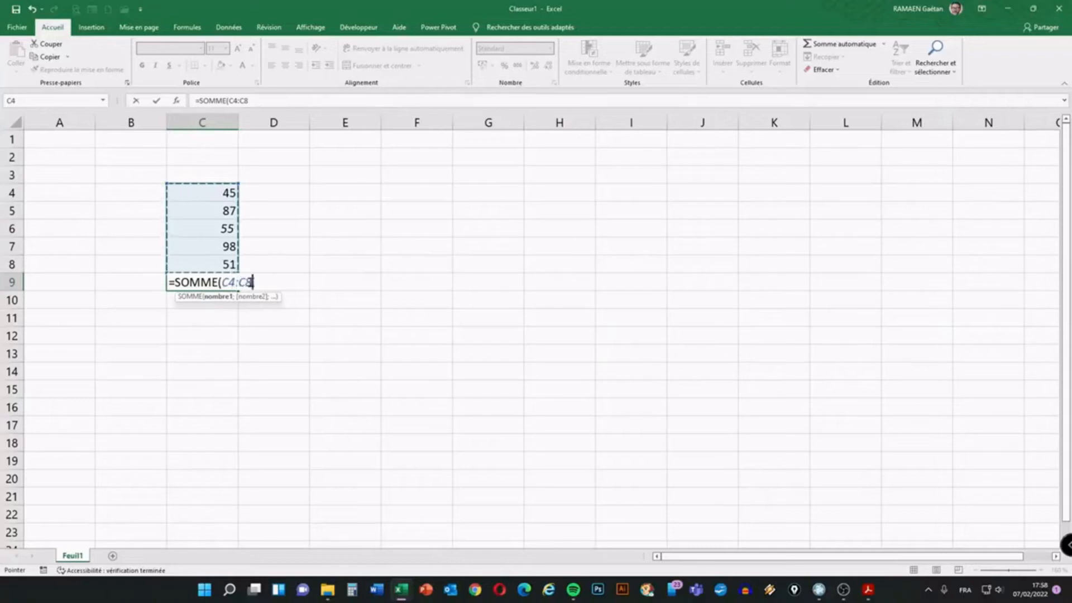
{"action": "left_click", "coordinate": [252, 282]}
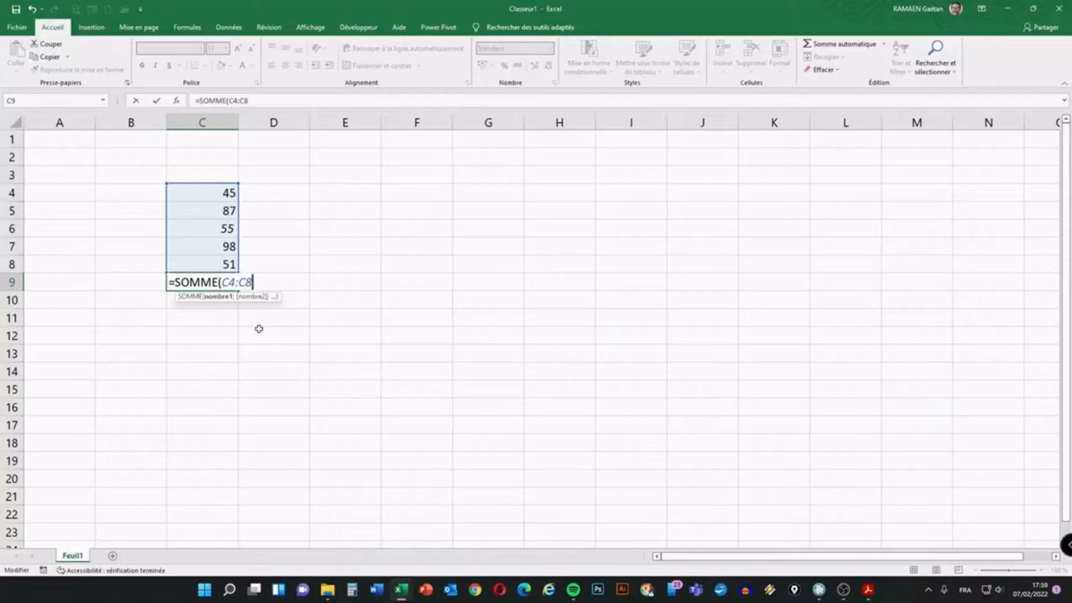
{"action": "type", "text": ")"}
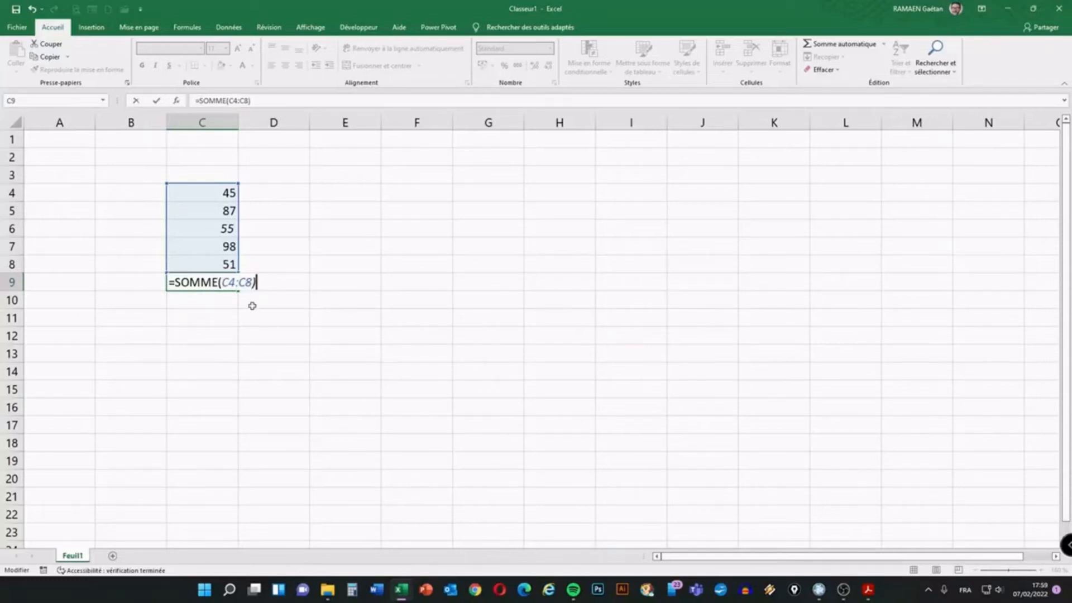
{"action": "key", "text": "Return"}
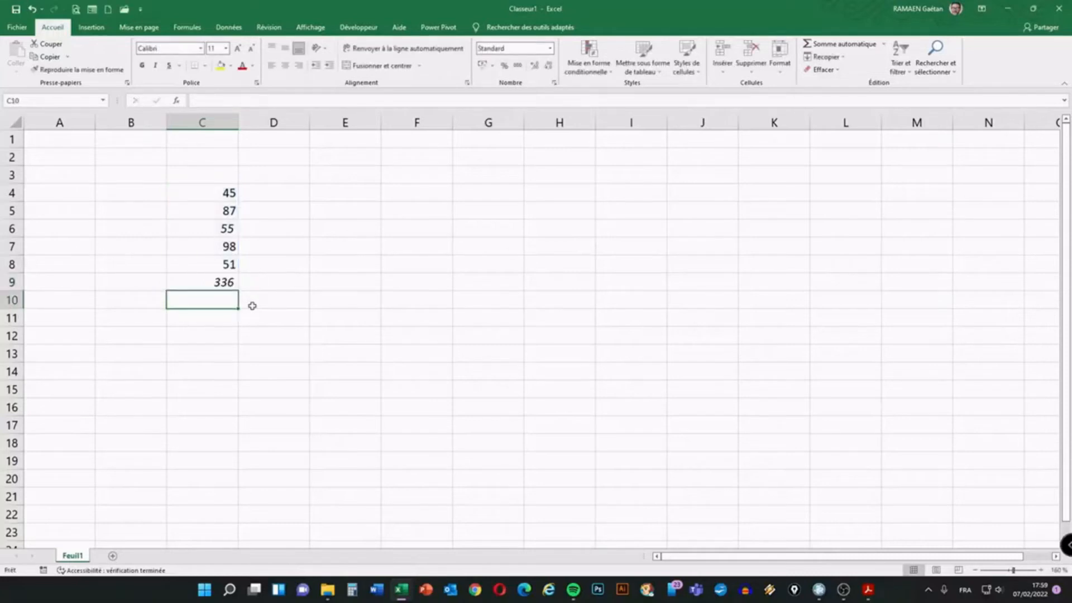
{"action": "left_click", "coordinate": [224, 283]}
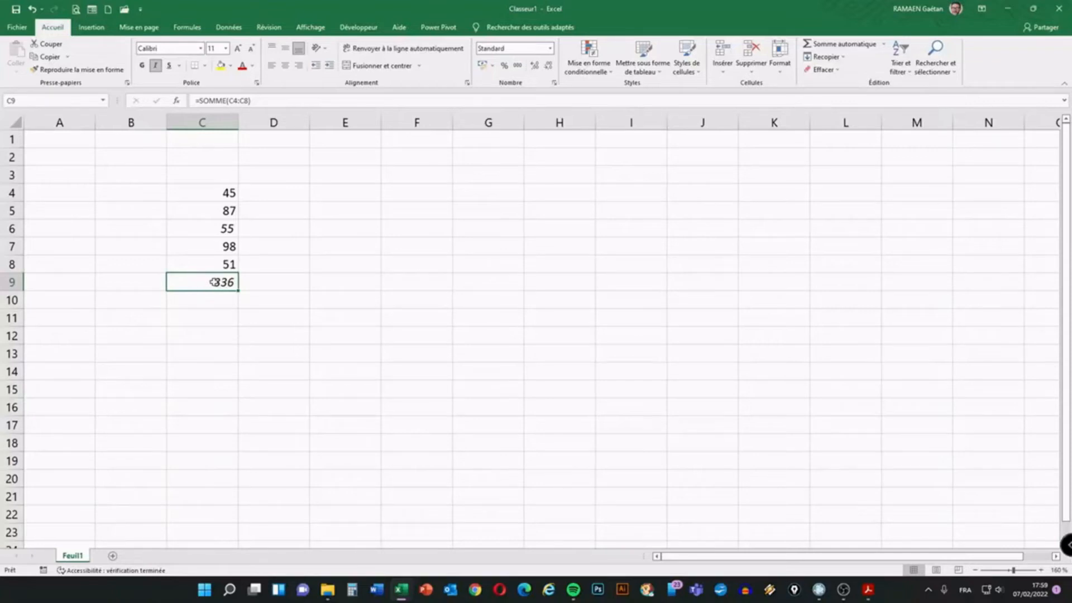
Delete =SOMME(C4:C8) from C9 so only the values 45, 87, 55, 98 and 51 remain
{"action": "key", "text": "Delete"}
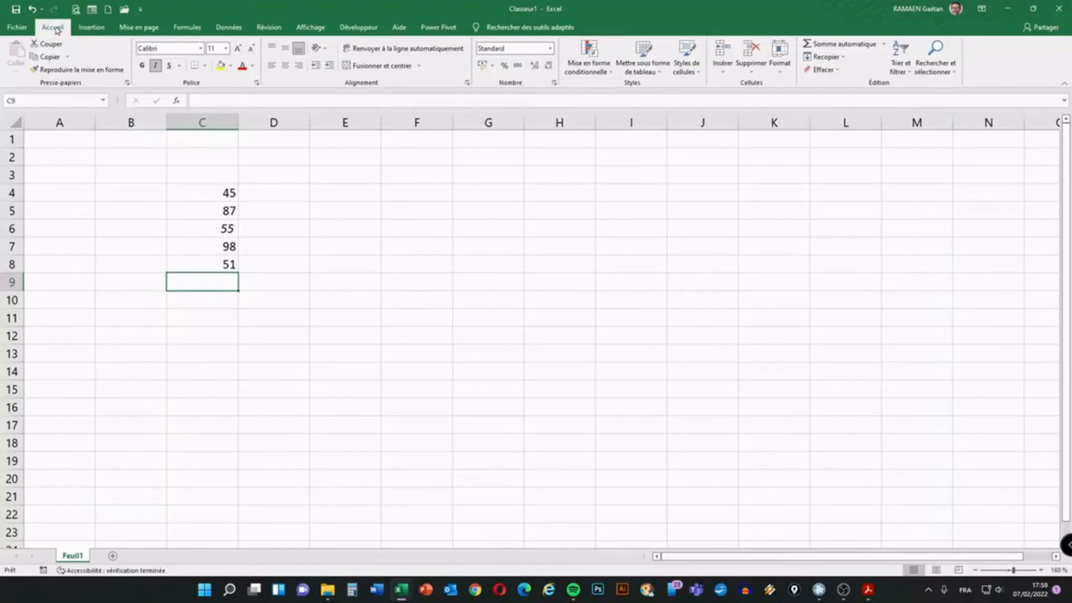
{"action": "mouse_move", "coordinate": [46, 15]}
{"action": "left_mouse_down"}
{"action": "mouse_move", "coordinate": [28, 20]}
{"action": "mouse_move", "coordinate": [68, 21]}
{"action": "left_mouse_up"}
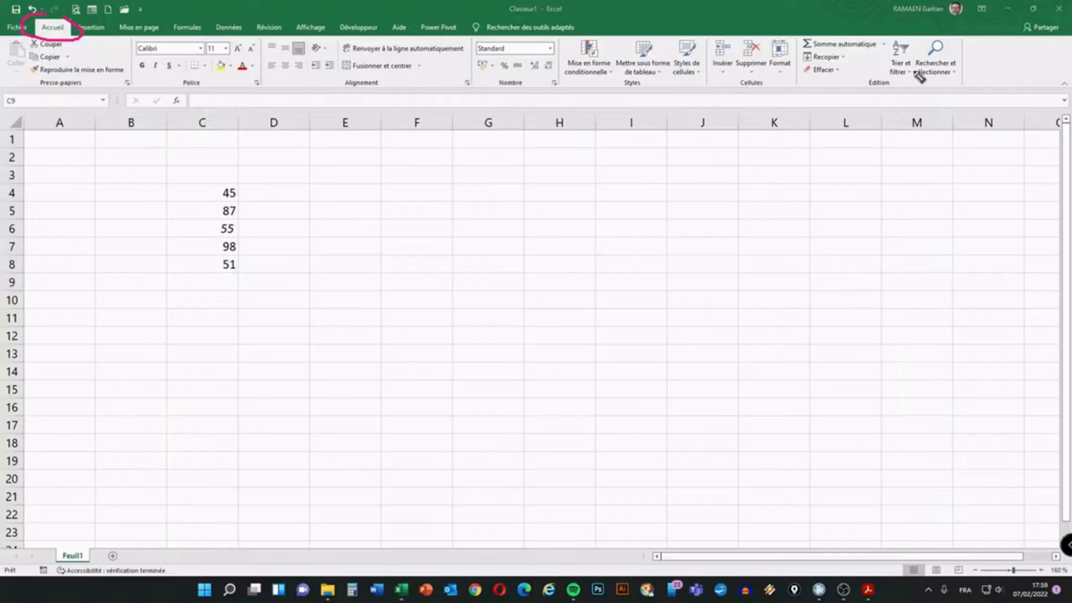
{"action": "mouse_move", "coordinate": [820, 32]}
{"action": "left_mouse_down"}
{"action": "mouse_move", "coordinate": [802, 53]}
{"action": "mouse_move", "coordinate": [885, 52]}
{"action": "mouse_move", "coordinate": [845, 33]}
{"action": "mouse_move", "coordinate": [816, 34]}
{"action": "left_mouse_up"}
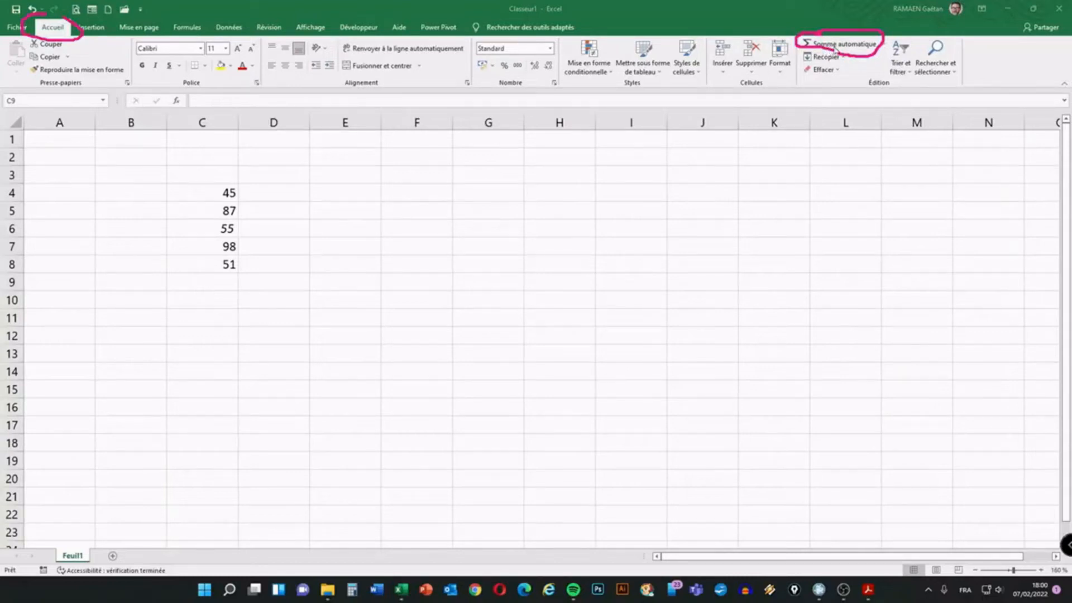
{"action": "key", "text": "Escape"}
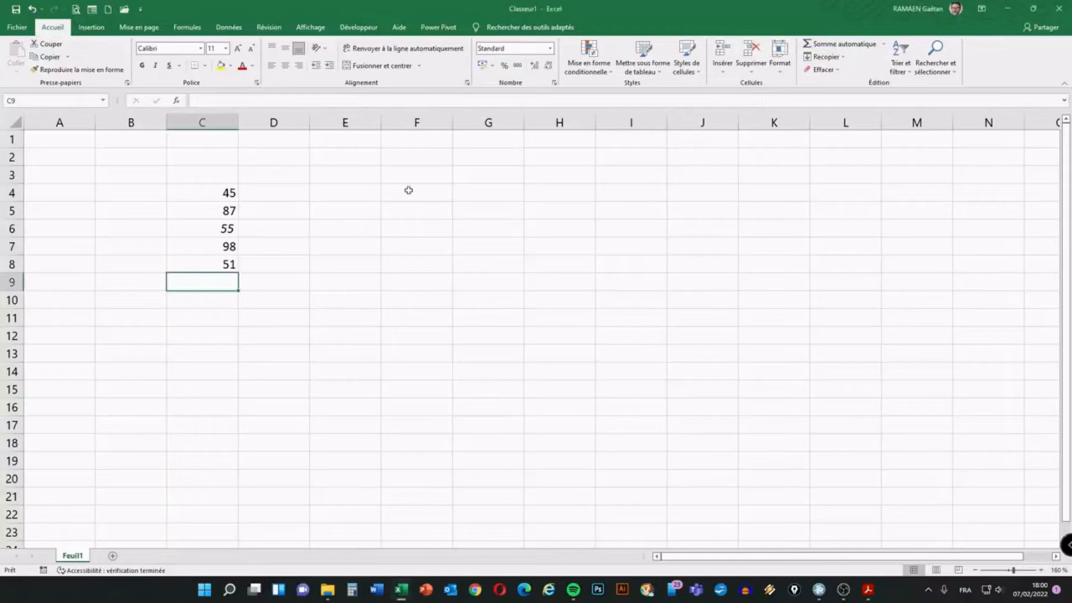
Apply Somme automatique to C9, adjust the range to C4:C8, and confirm the 336 total
{"action": "left_click", "coordinate": [839, 44]}
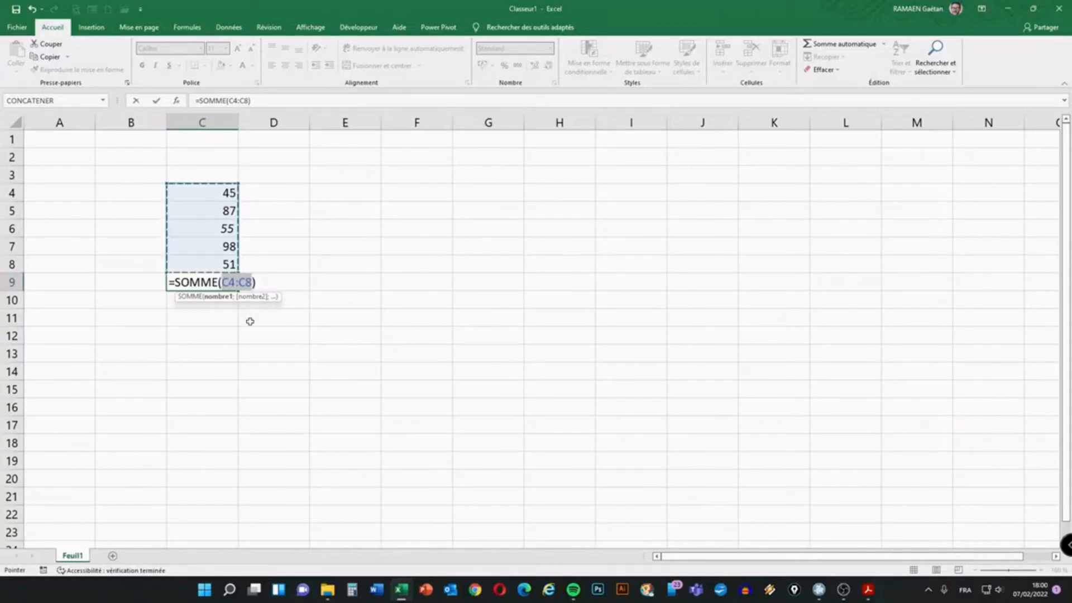
{"action": "left_click", "coordinate": [198, 192]}
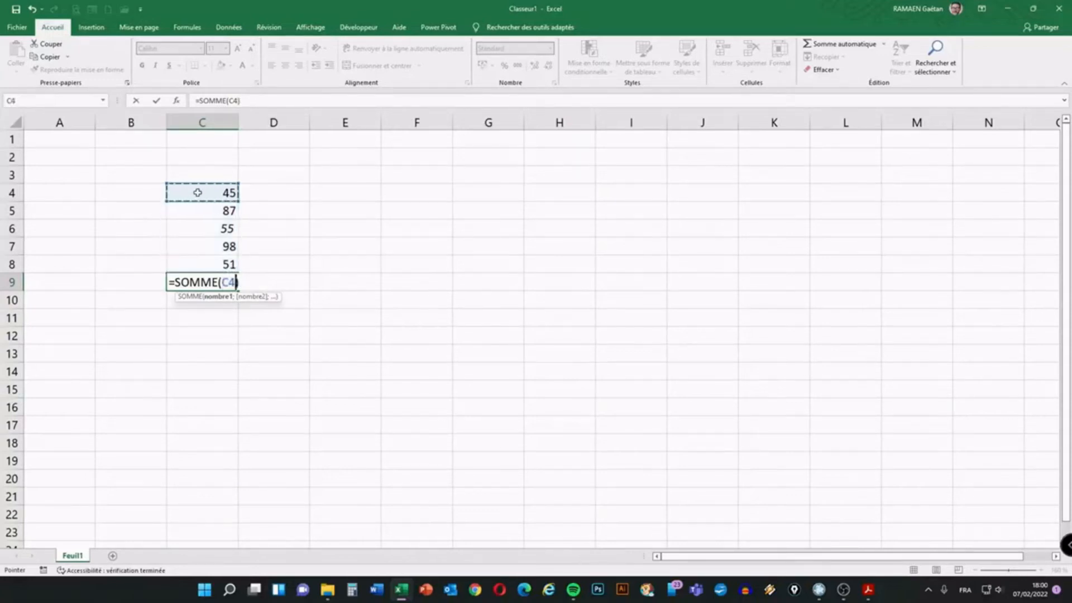
{"action": "left_click_drag", "start_coordinate": [198, 200], "coordinate": [193, 226]}
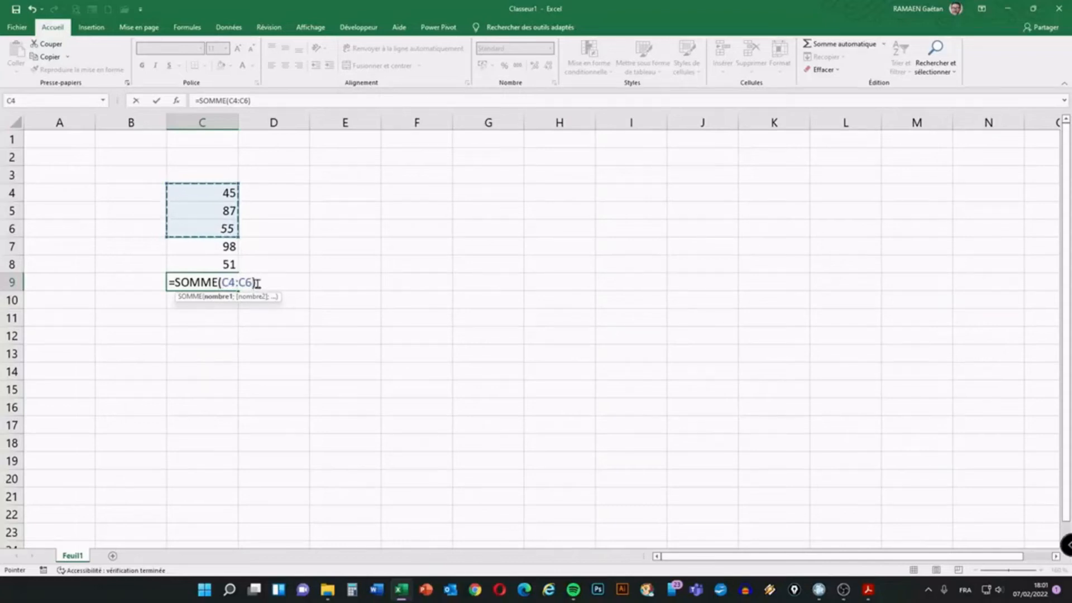
{"action": "left_click_drag", "start_coordinate": [194, 189], "coordinate": [184, 264]}
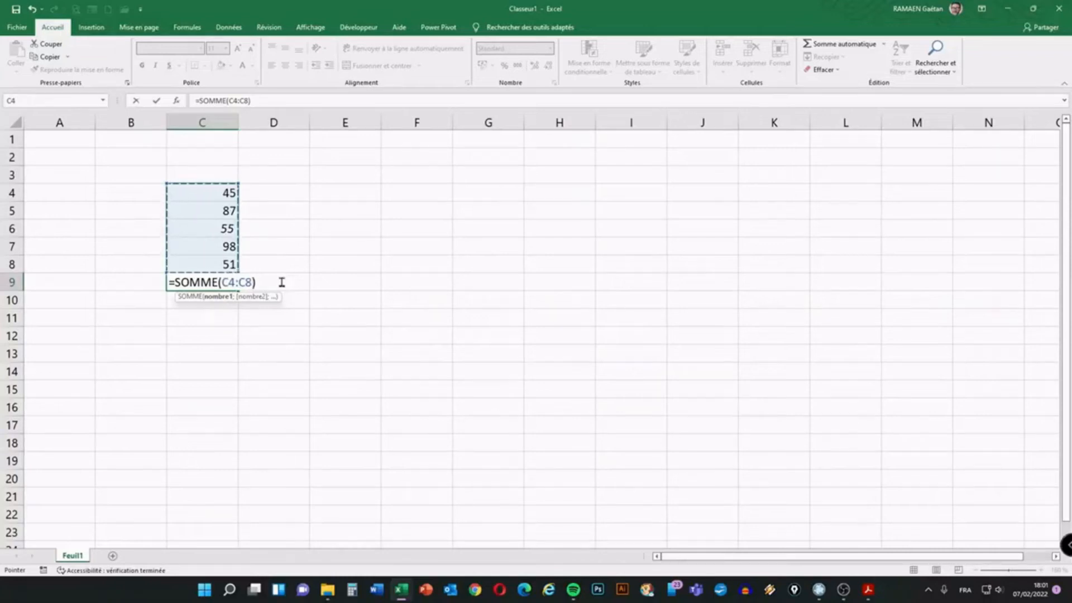
{"action": "key", "text": "Escape"}
{"action": "key", "text": "Return"}
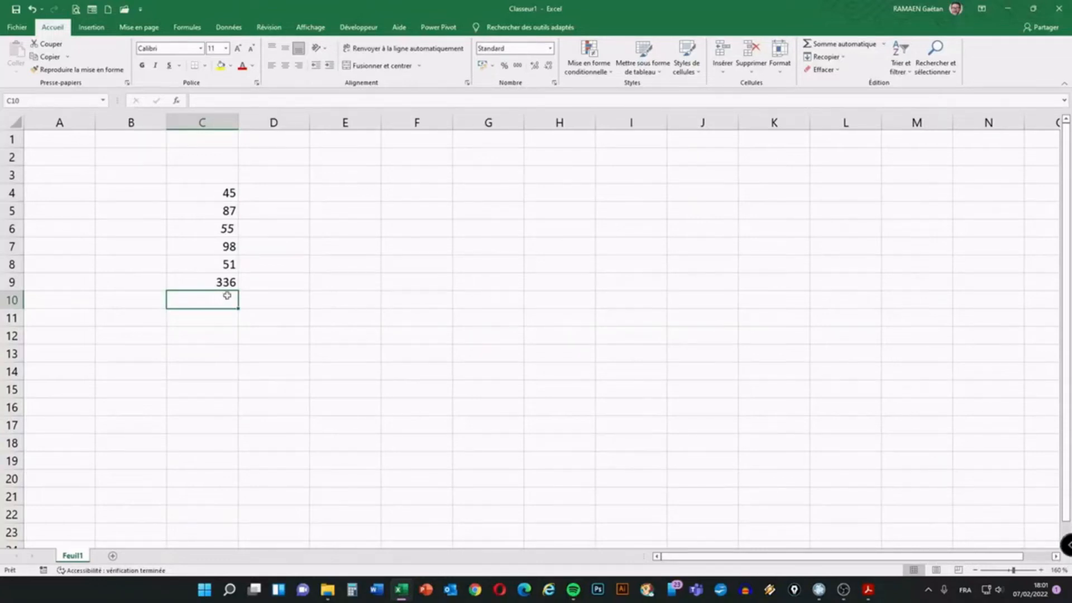
Enter the label 'somme' in B9 and 'moyenne' in B10
{"action": "left_click", "coordinate": [144, 281]}
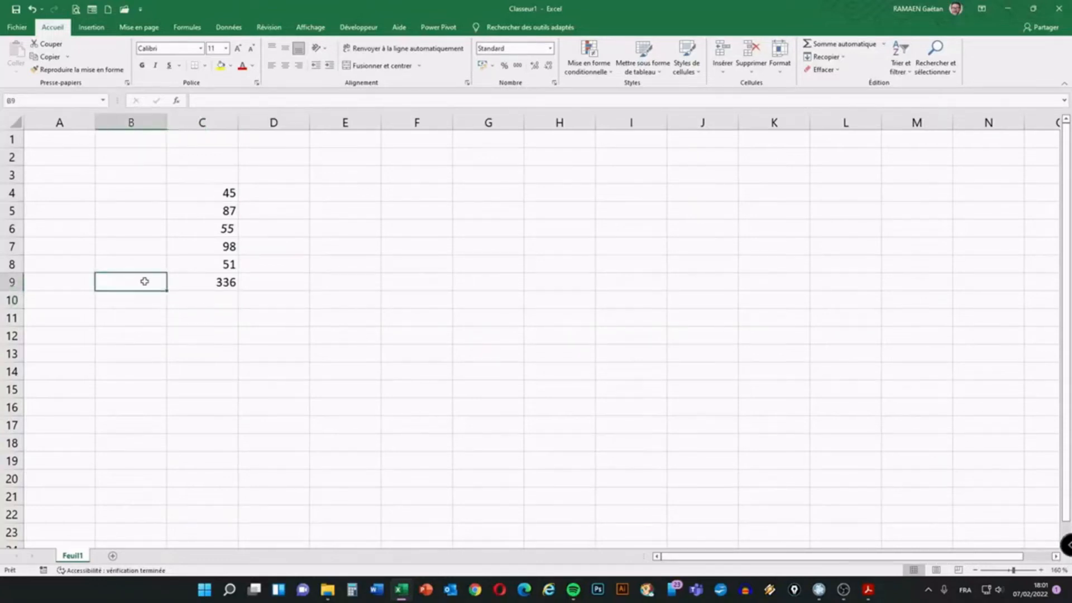
{"action": "type", "text": "somme"}
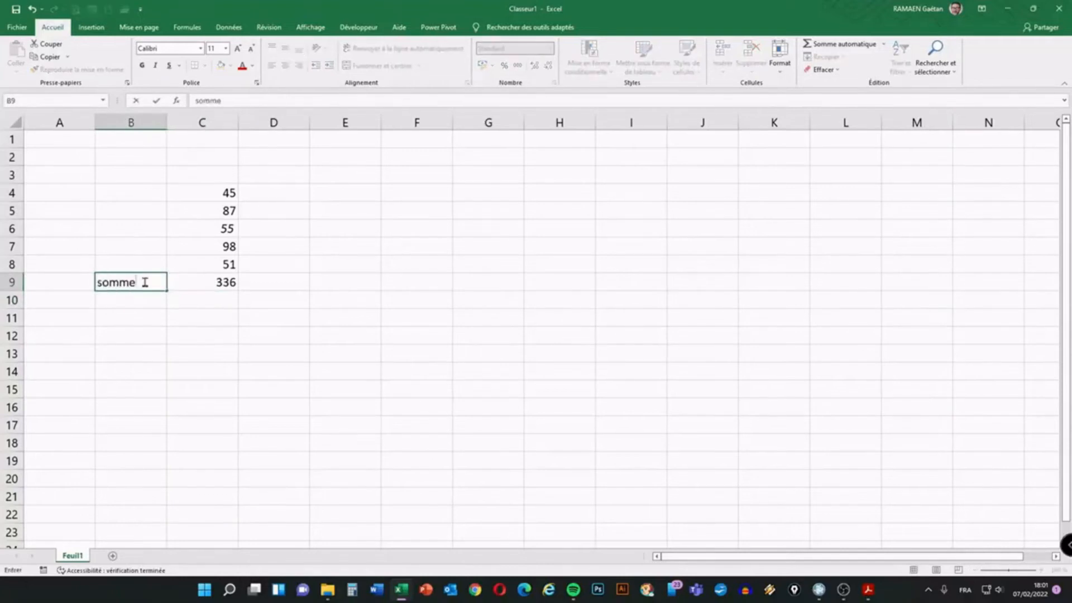
{"action": "key", "text": "Return"}
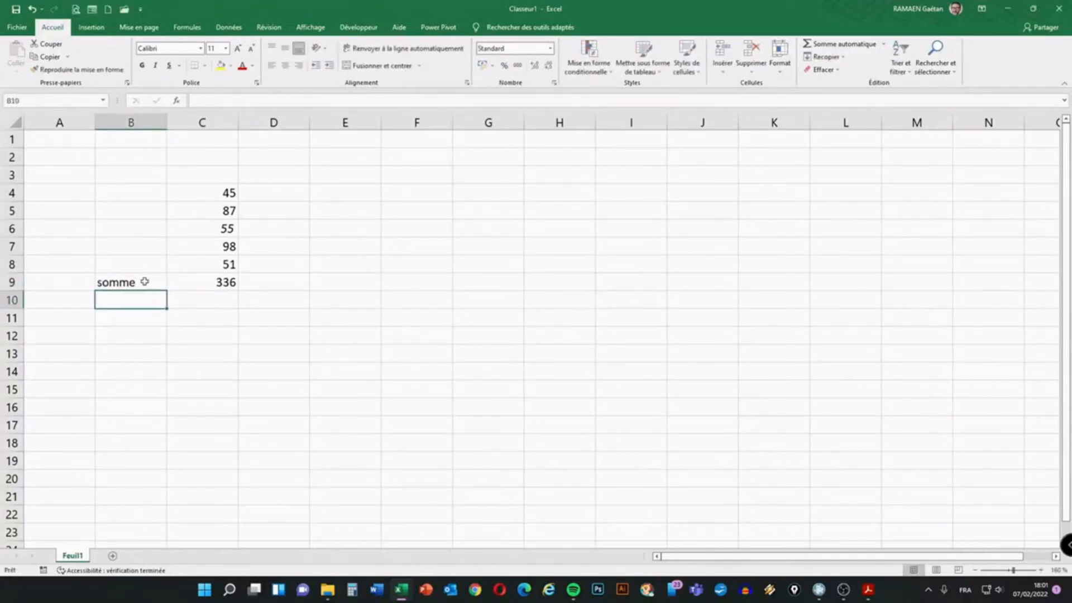
{"action": "type", "text": "moyenne"}
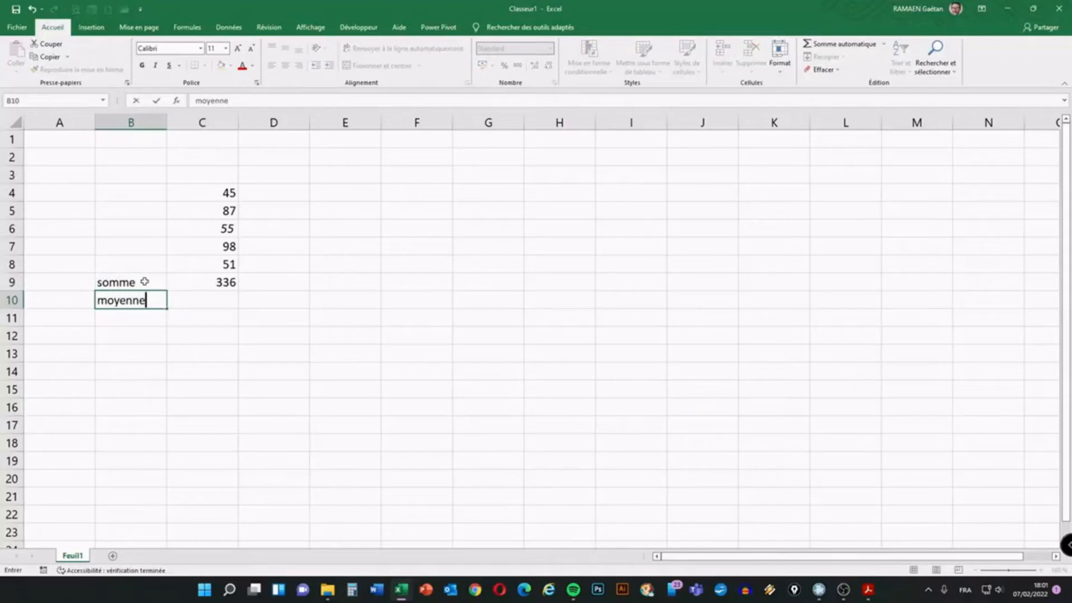
{"action": "key", "text": "Tab"}
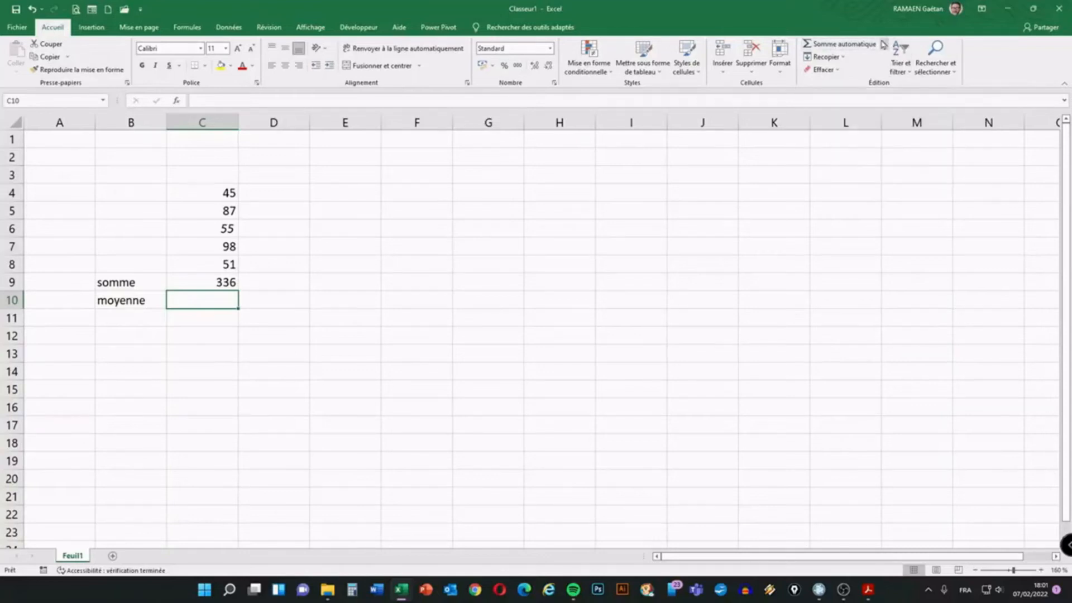
Circle the AutoSum quick calculation options with the on-screen annotation pen
{"action": "key", "text": "ctrl+shift+3"}
{"action": "mouse_move", "coordinate": [884, 36]}
{"action": "left_mouse_down"}
{"action": "mouse_move", "coordinate": [874, 43]}
{"action": "mouse_move", "coordinate": [889, 50]}
{"action": "mouse_move", "coordinate": [892, 37]}
{"action": "mouse_move", "coordinate": [875, 35]}
{"action": "mouse_move", "coordinate": [887, 49]}
{"action": "left_mouse_up"}
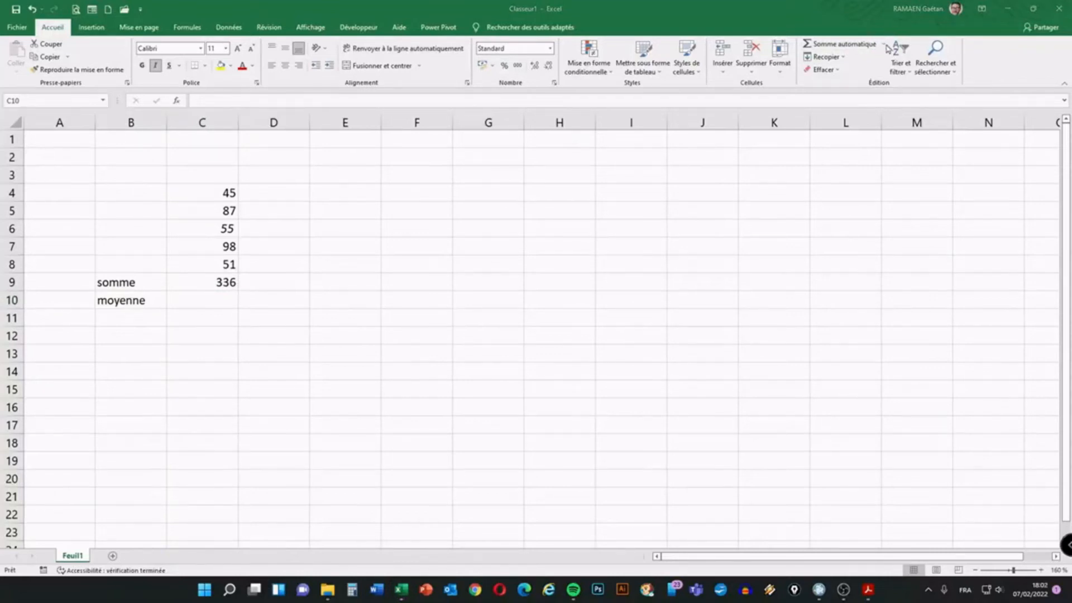
{"action": "key", "text": "ctrl+shift+2"}
Insert =MOYENNE(C4:C8) in C10 using the AutoSum Moyenne option
{"action": "left_click", "coordinate": [884, 46]}
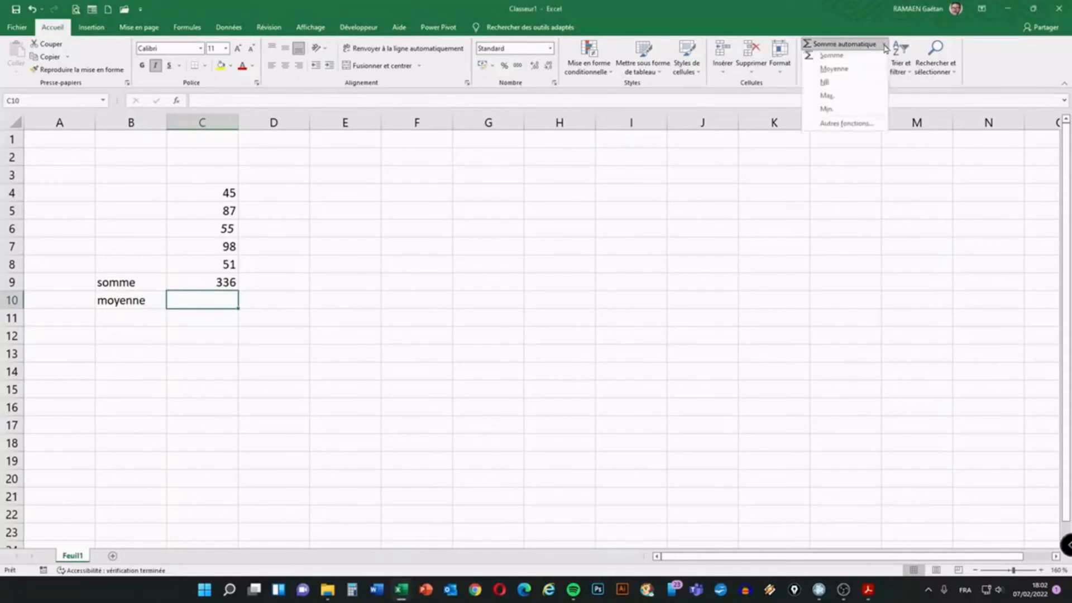
{"action": "left_click", "coordinate": [832, 72]}
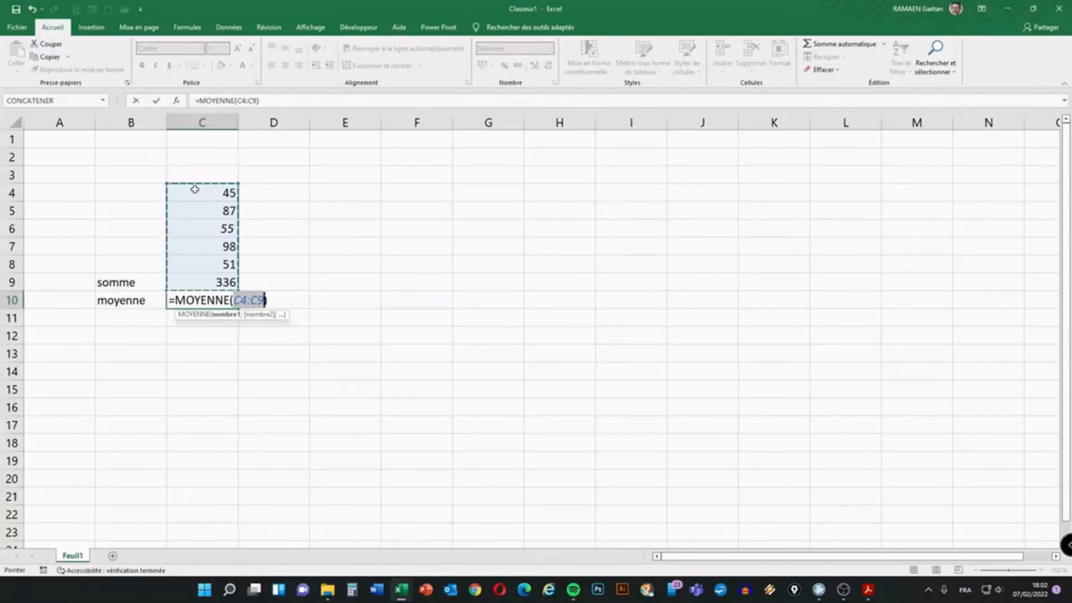
{"action": "left_click", "coordinate": [201, 190]}
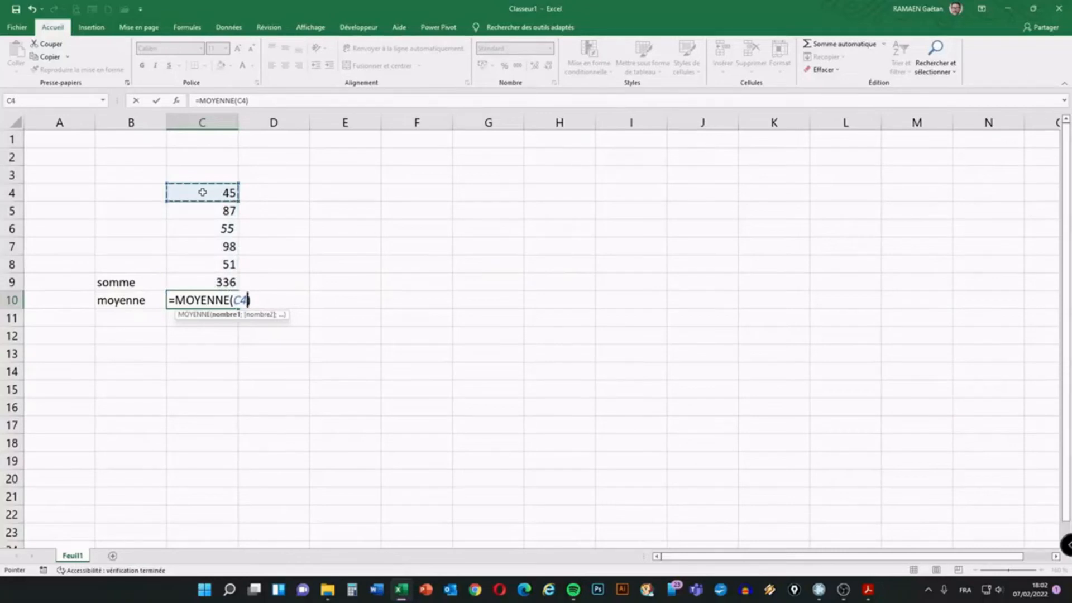
{"action": "left_click_drag", "start_coordinate": [202, 192], "coordinate": [203, 204]}
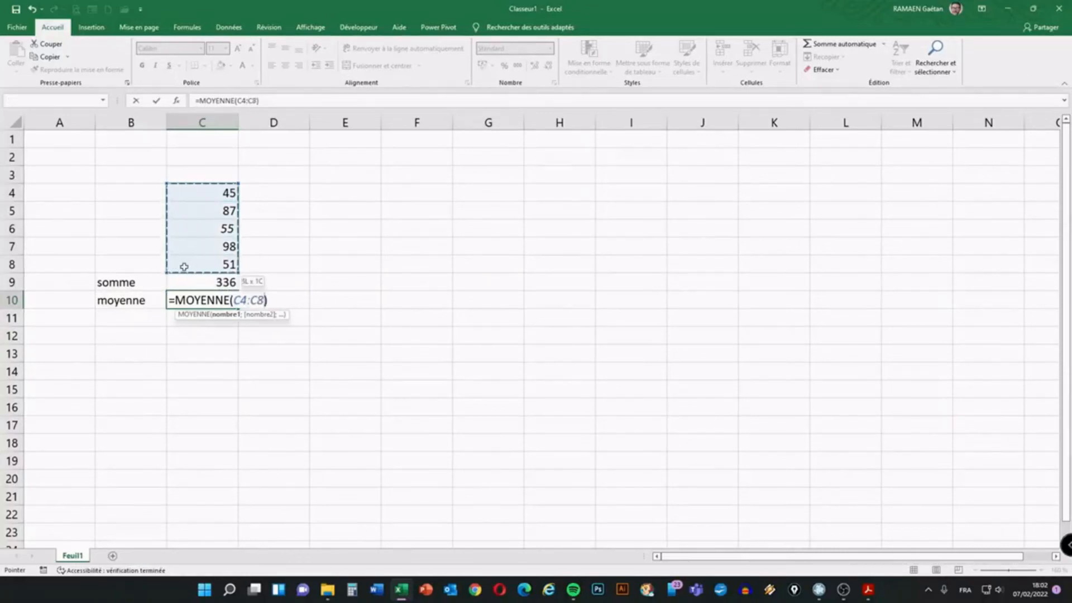
{"action": "left_click_drag", "start_coordinate": [185, 267], "coordinate": [185, 265]}
{"action": "type", "text": ")"}
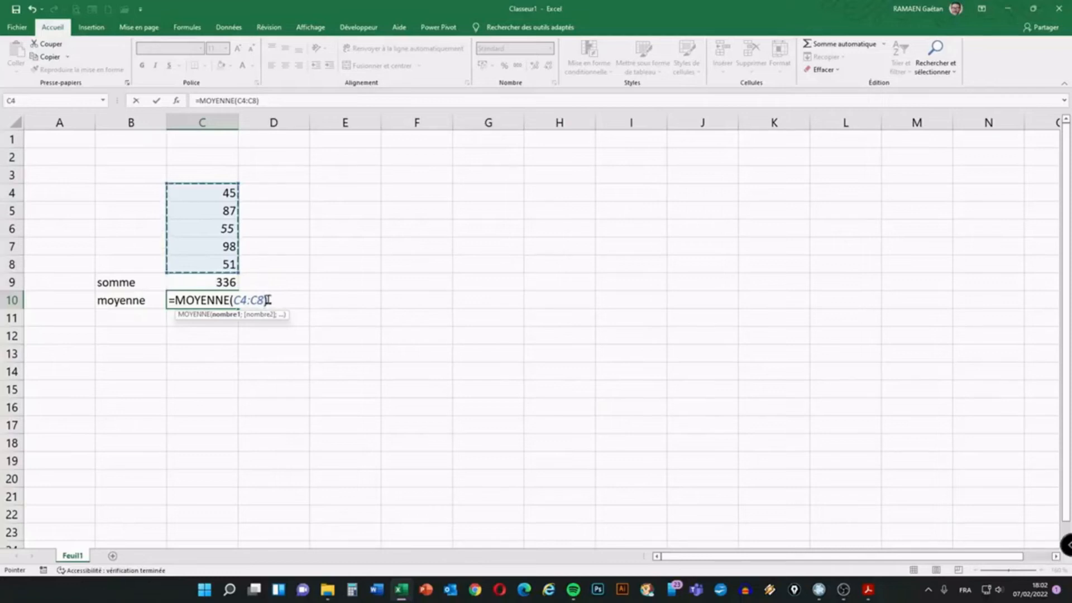
{"action": "key", "text": "Return"}
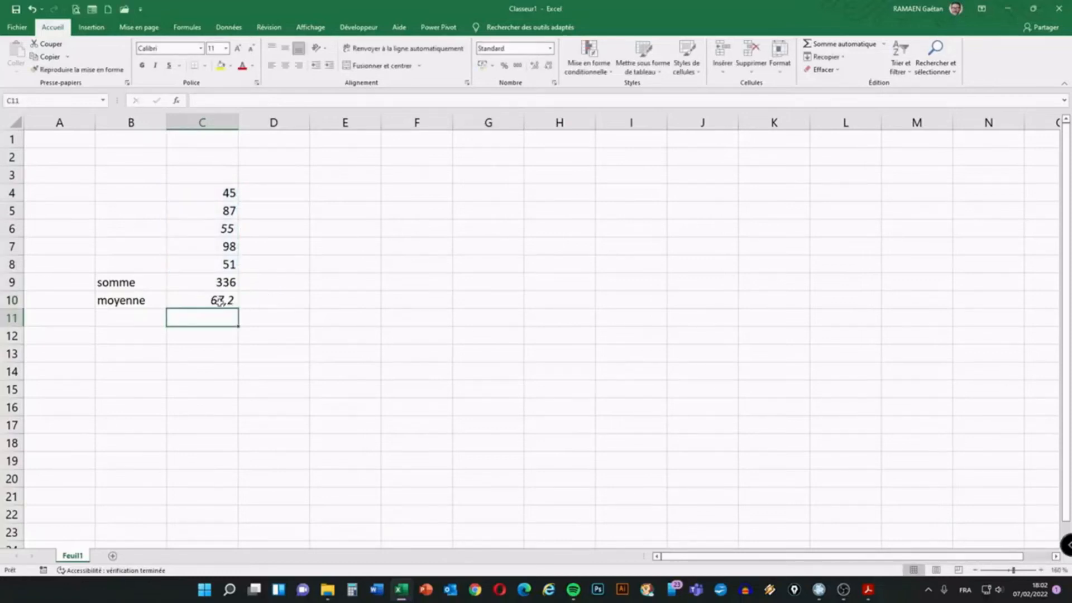
Label B11, B12 and B13 as max, min and nb, then select C4:C8 to check its statistics
{"action": "left_click", "coordinate": [124, 320]}
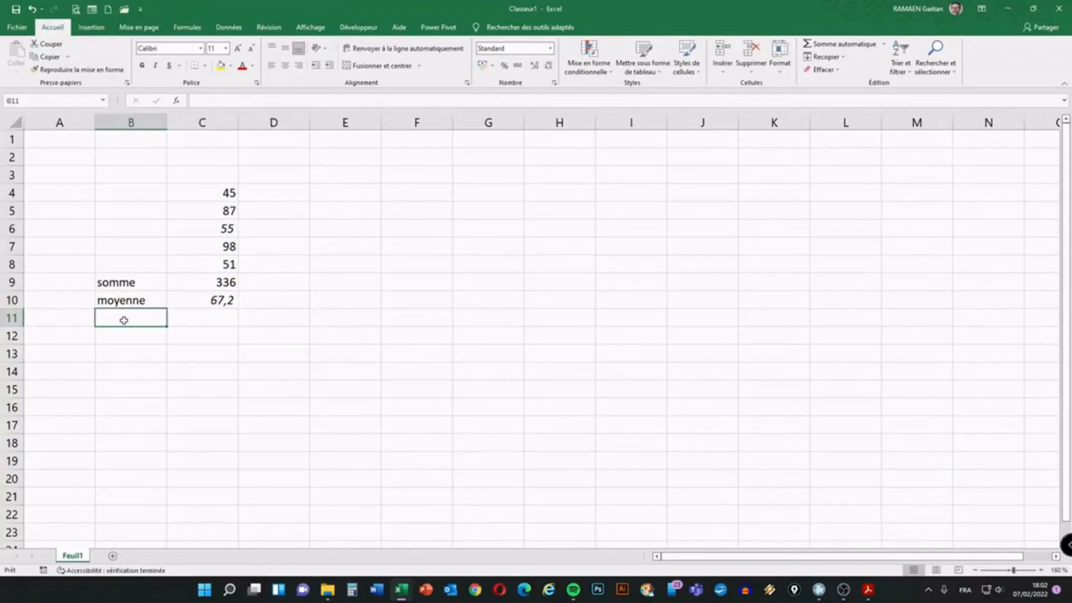
{"action": "type", "text": "max"}
{"action": "key", "text": "Return"}
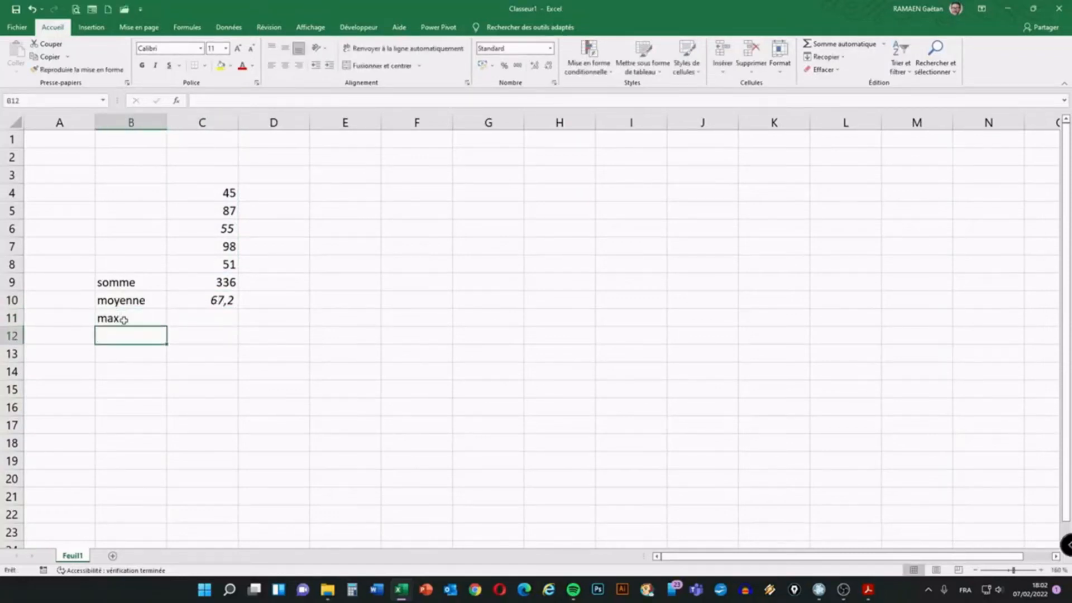
{"action": "type", "text": "min"}
{"action": "key", "text": "Return"}
{"action": "type", "text": "nb"}
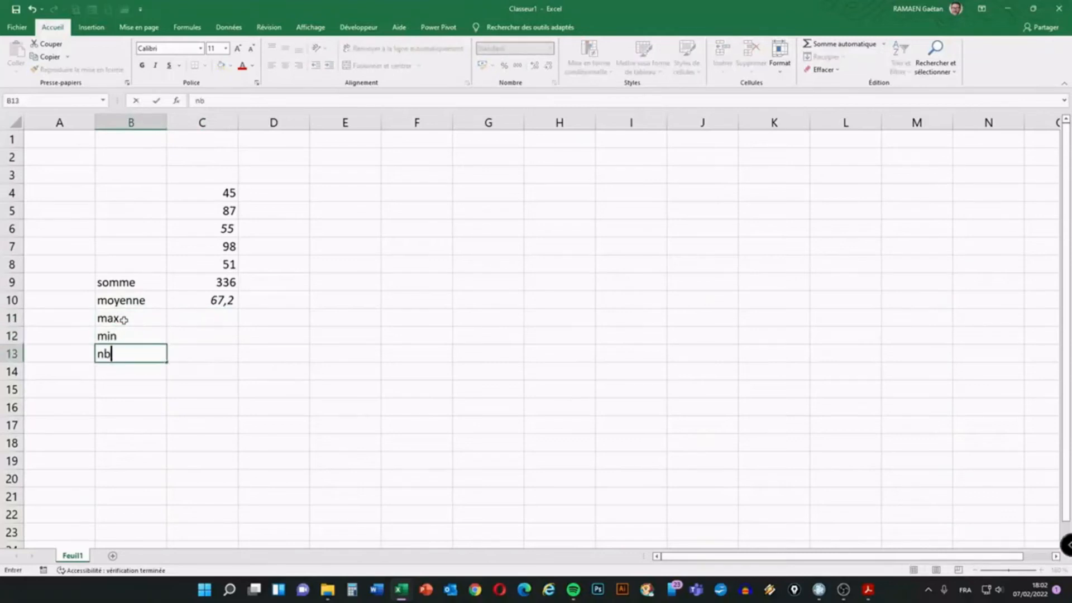
{"action": "left_click", "coordinate": [178, 384]}
{"action": "left_click", "coordinate": [220, 317]}
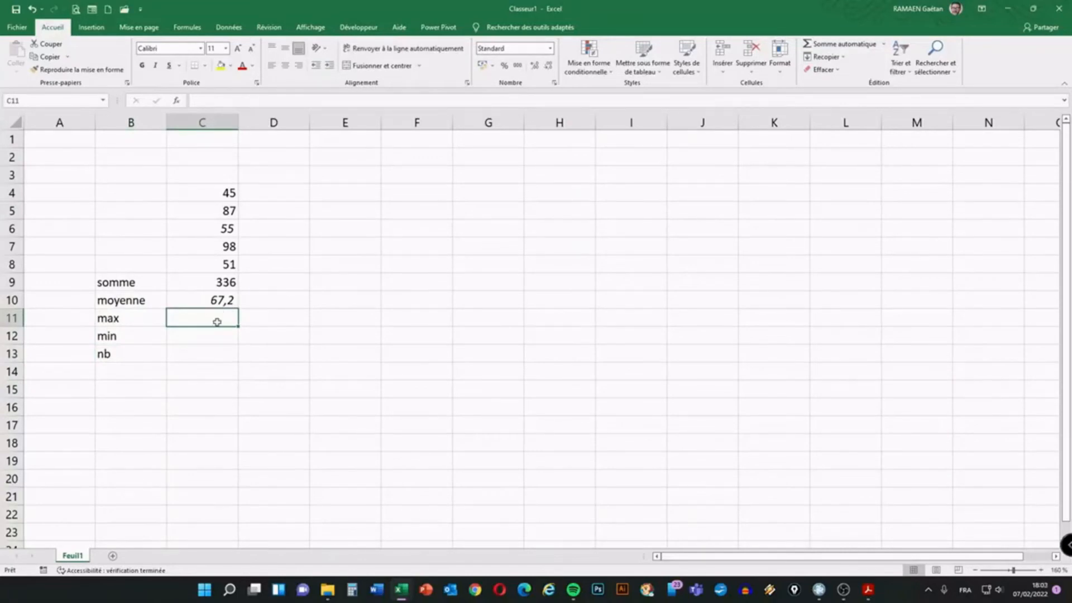
{"action": "left_click_drag", "start_coordinate": [223, 192], "coordinate": [223, 264]}
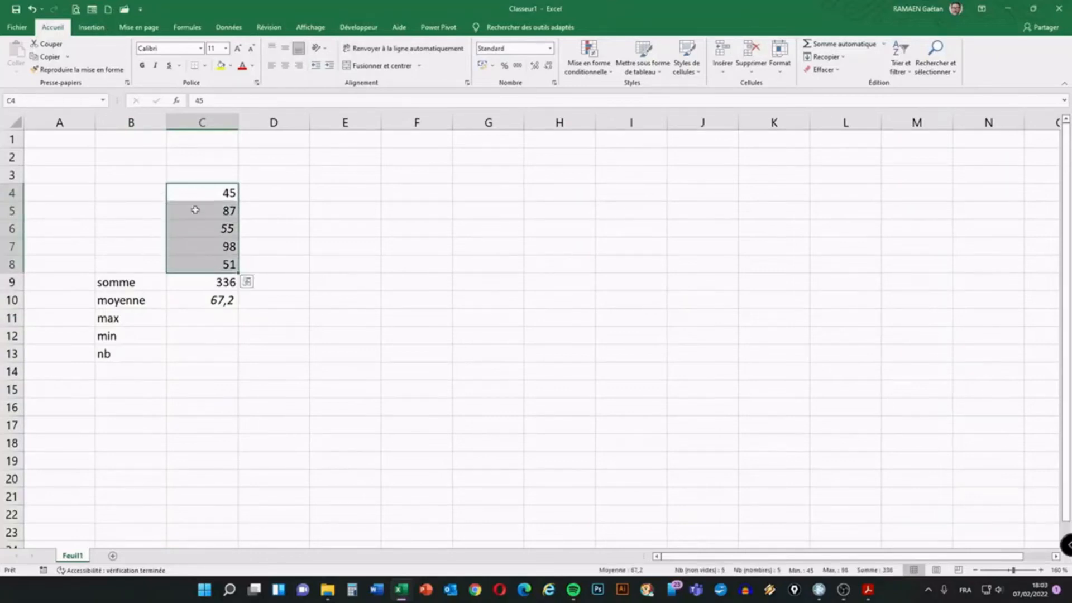
Return to C11 and circle the quick calculation options with the annotation pen
{"action": "left_click", "coordinate": [214, 310]}
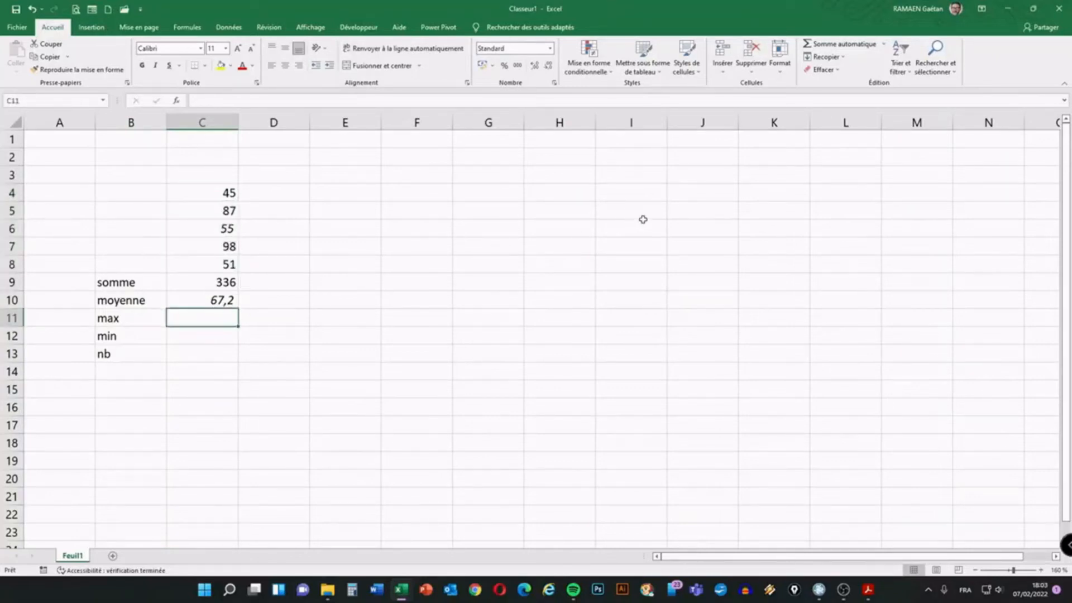
{"action": "key", "text": "ctrl+i"}
{"action": "mouse_move", "coordinate": [880, 37]}
{"action": "left_mouse_down"}
{"action": "mouse_move", "coordinate": [887, 45]}
{"action": "mouse_move", "coordinate": [889, 31]}
{"action": "left_mouse_up"}
{"action": "key", "text": "Escape"}
Insert =MAX(C4:C8) in C11 using the AutoSum Max option
{"action": "left_click", "coordinate": [882, 45]}
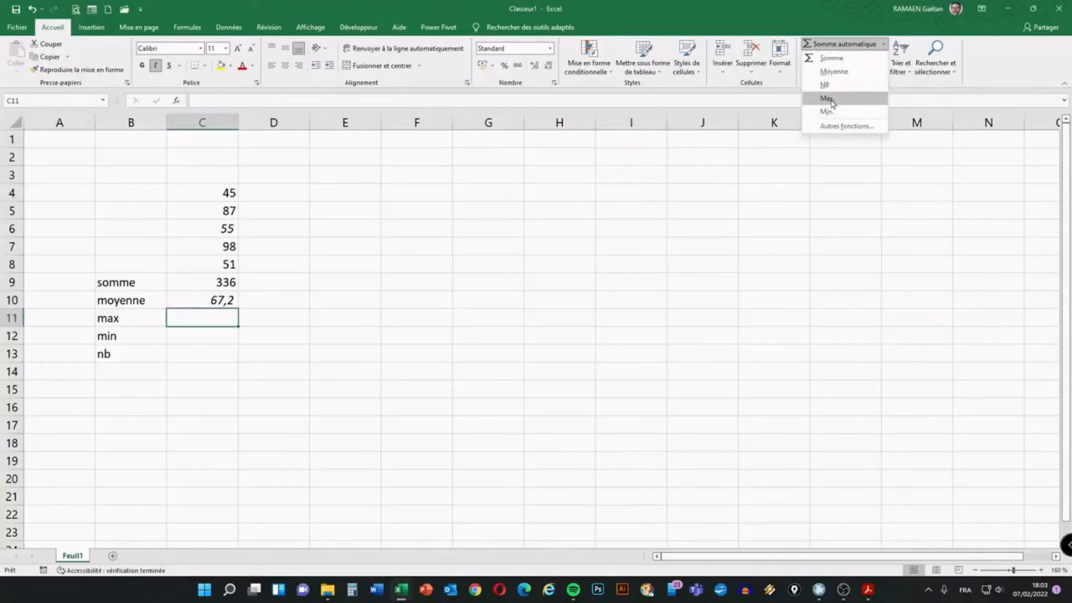
{"action": "left_click", "coordinate": [827, 99]}
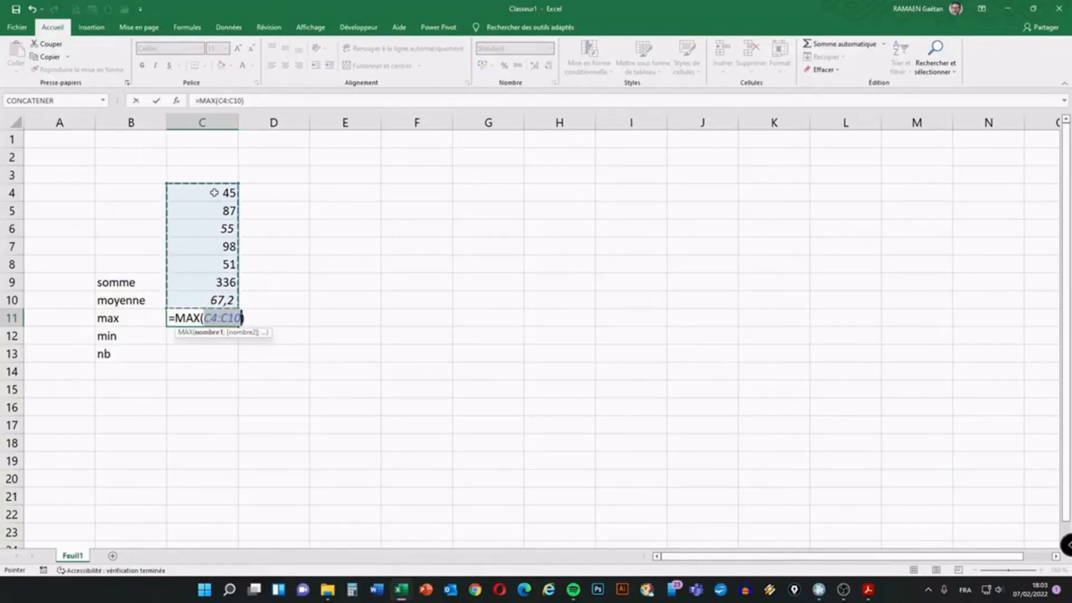
{"action": "left_click_drag", "start_coordinate": [213, 192], "coordinate": [212, 267]}
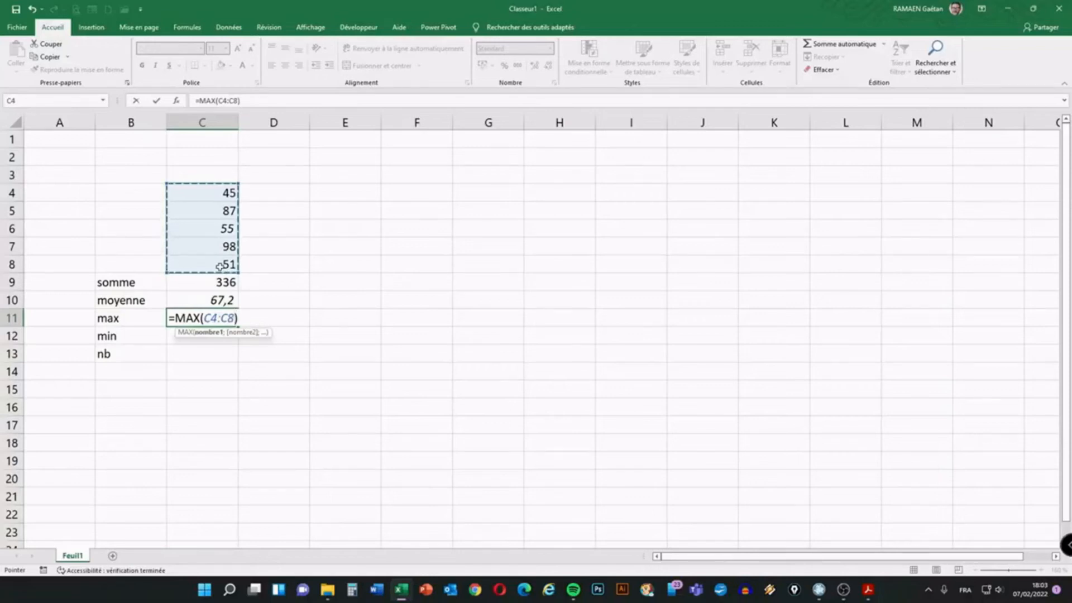
{"action": "key", "text": "Return"}
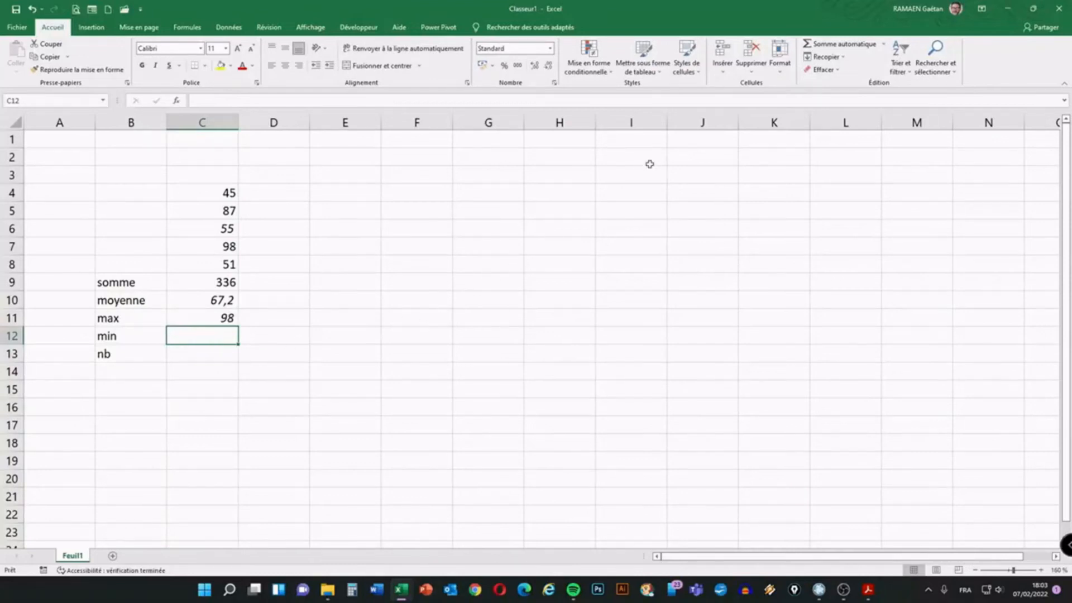
Insert =MIN(C4:C8) in C12 using the AutoSum Min option
{"action": "left_click", "coordinate": [884, 44]}
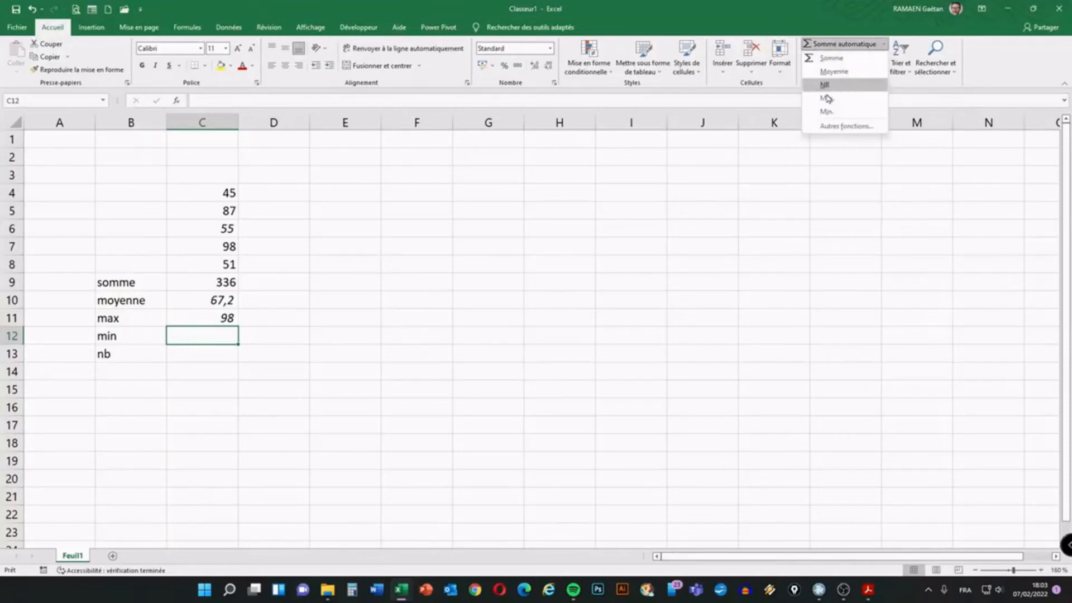
{"action": "left_click", "coordinate": [825, 112]}
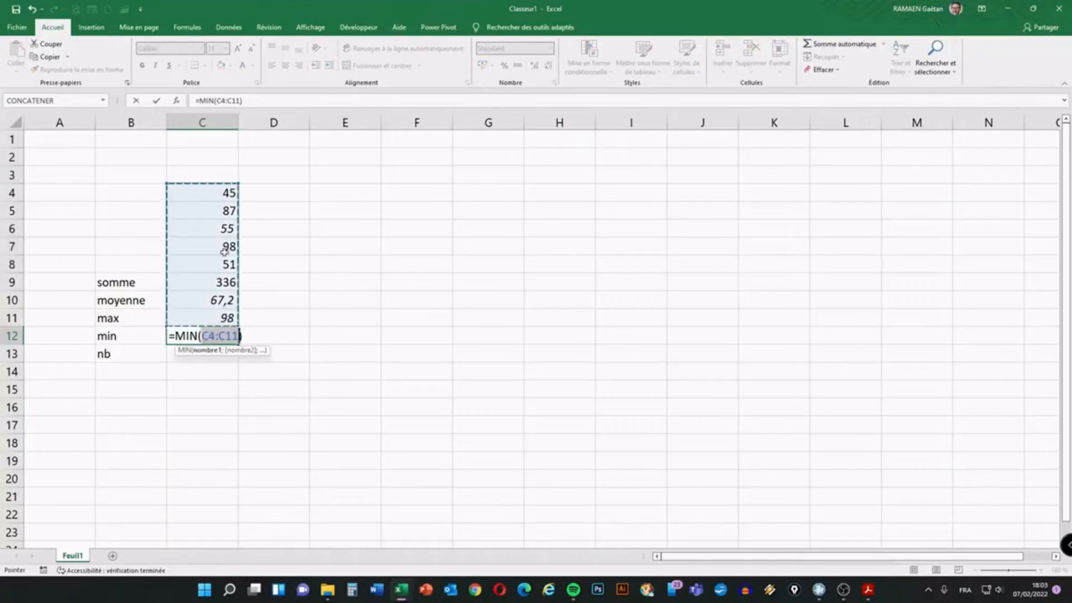
{"action": "left_click_drag", "start_coordinate": [211, 190], "coordinate": [190, 266]}
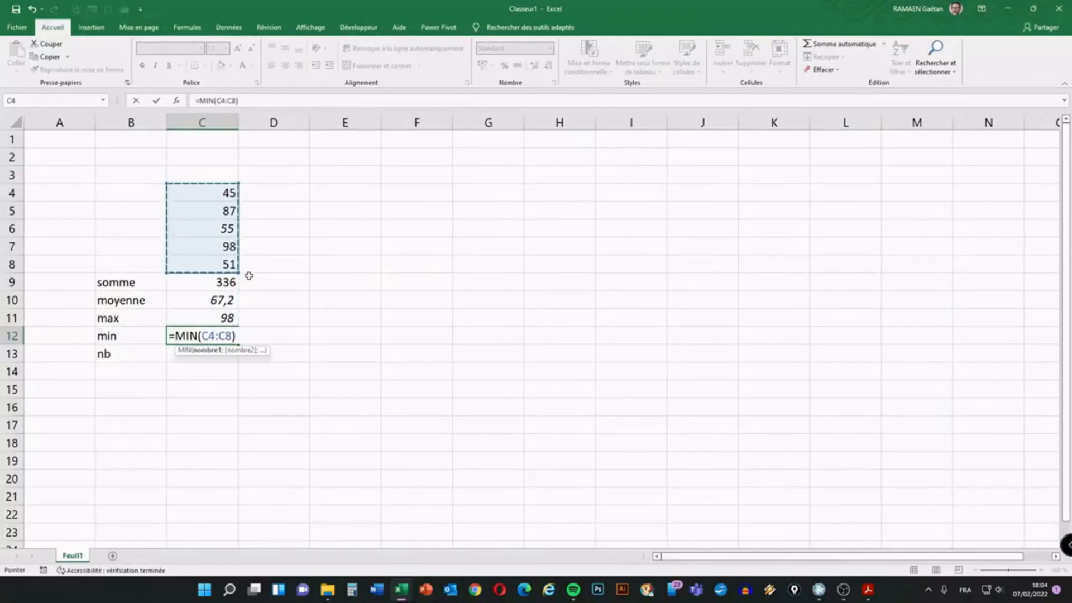
{"action": "key", "text": "Return"}
Check the MIN and MAX formulas against the statistics of C4:C8, ending on C13
{"action": "left_click", "coordinate": [216, 335]}
{"action": "left_click", "coordinate": [216, 318]}
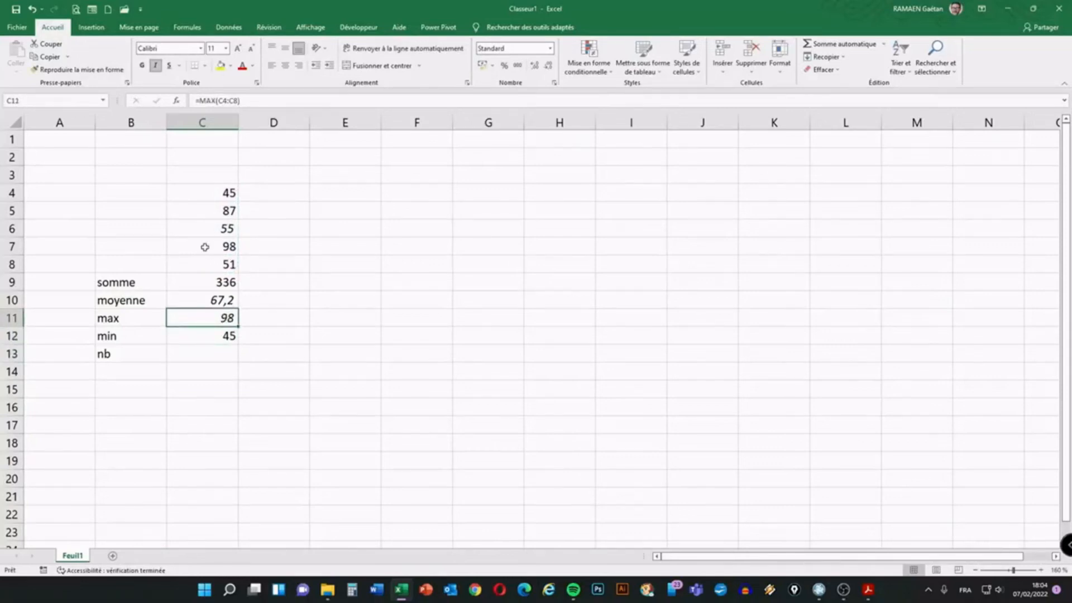
{"action": "left_click_drag", "start_coordinate": [216, 190], "coordinate": [210, 266]}
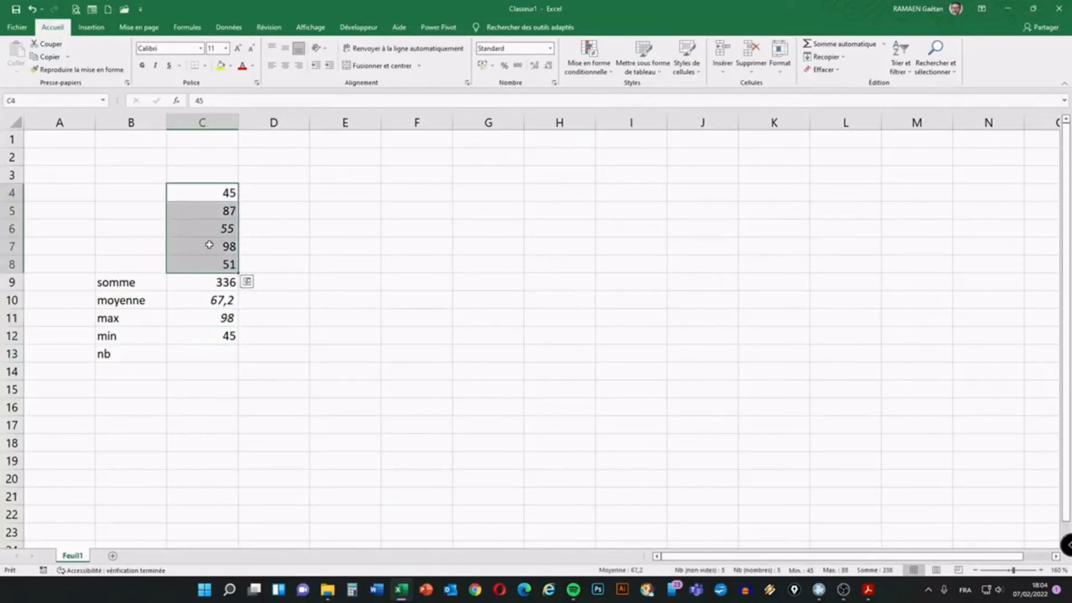
{"action": "left_click", "coordinate": [207, 335]}
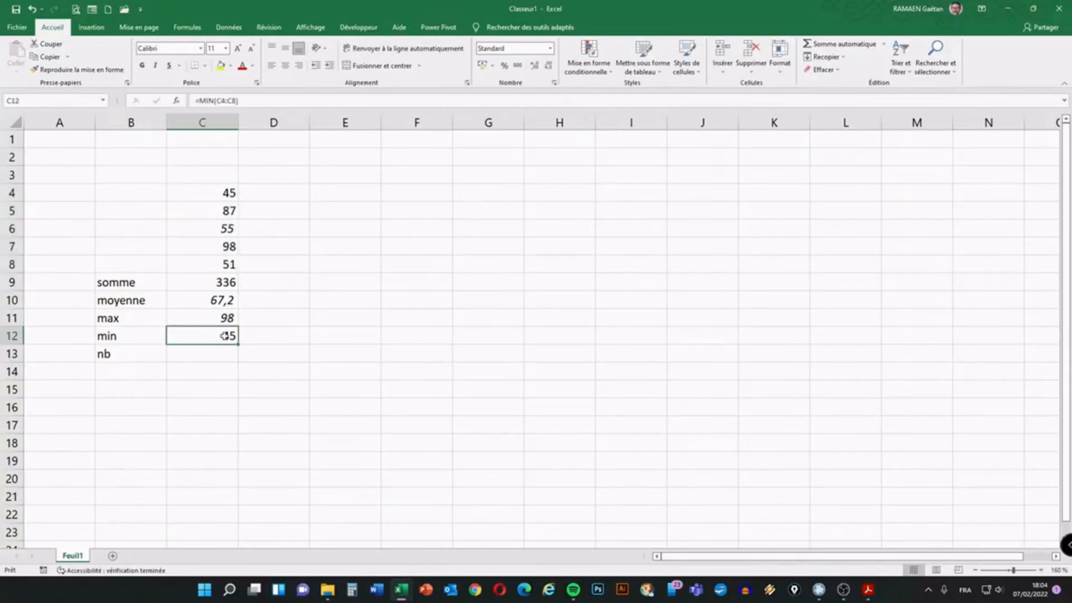
{"action": "left_click_drag", "start_coordinate": [222, 196], "coordinate": [218, 260]}
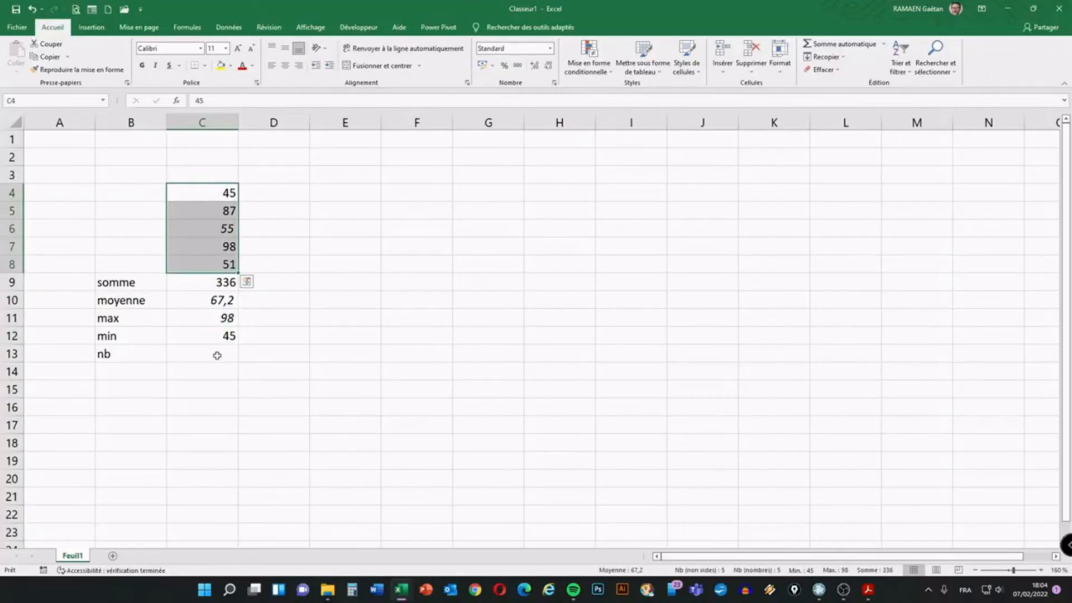
{"action": "left_click", "coordinate": [218, 355]}
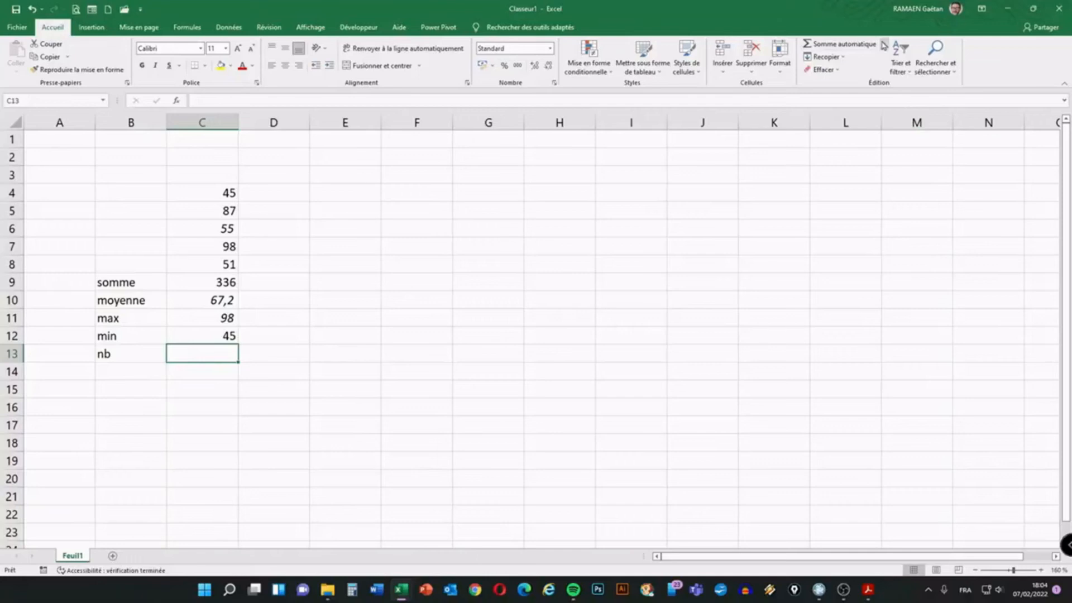
Insert =NB(C4:C8) in C13 using the AutoSum count option
{"action": "left_click", "coordinate": [885, 44]}
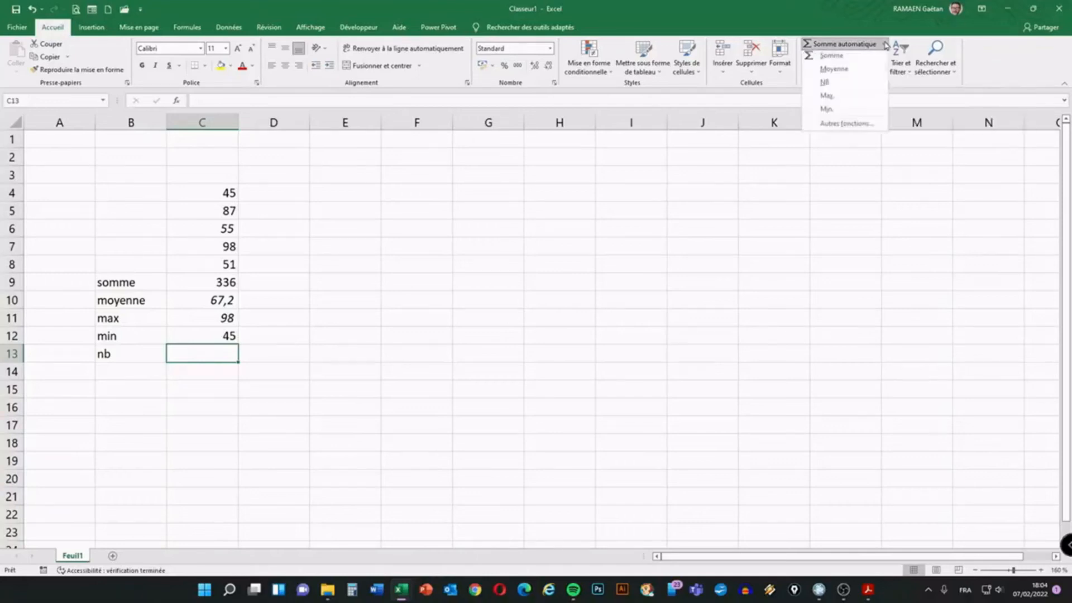
{"action": "left_click", "coordinate": [836, 88]}
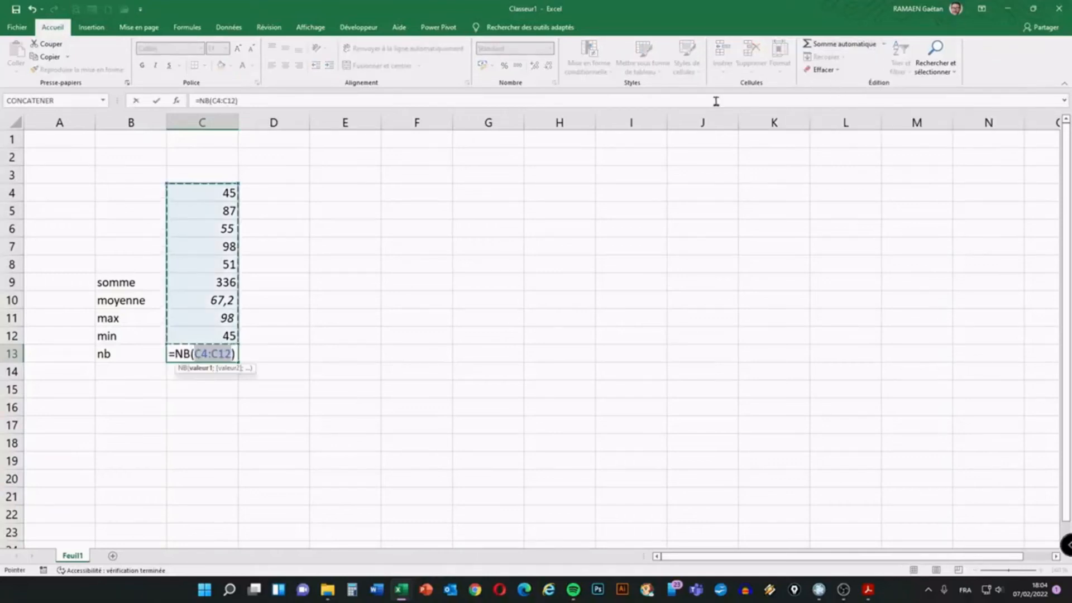
{"action": "left_click_drag", "start_coordinate": [206, 187], "coordinate": [203, 251]}
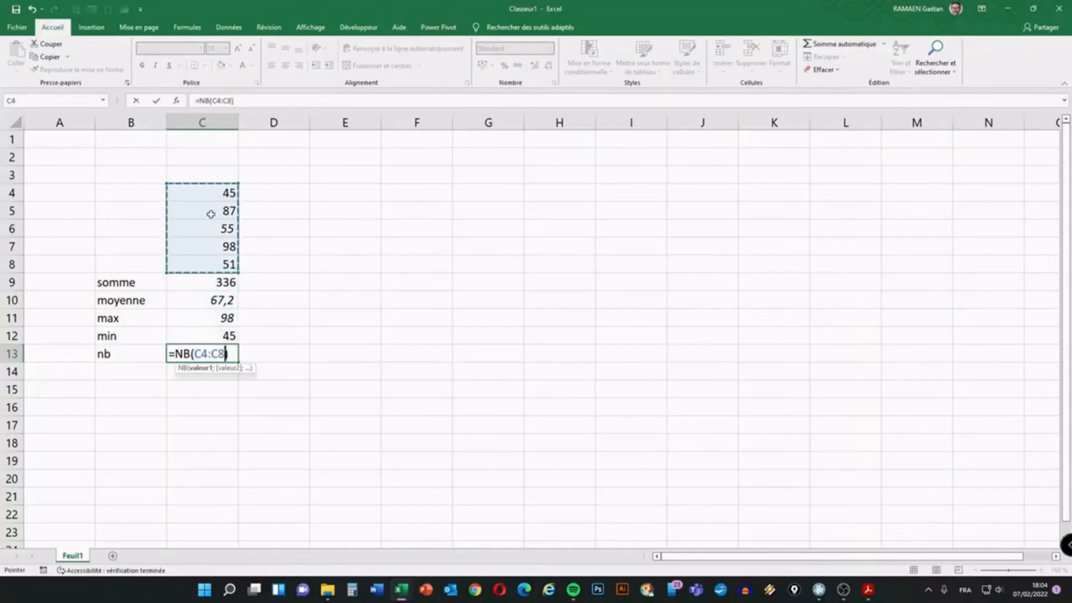
{"action": "key", "text": "Return"}
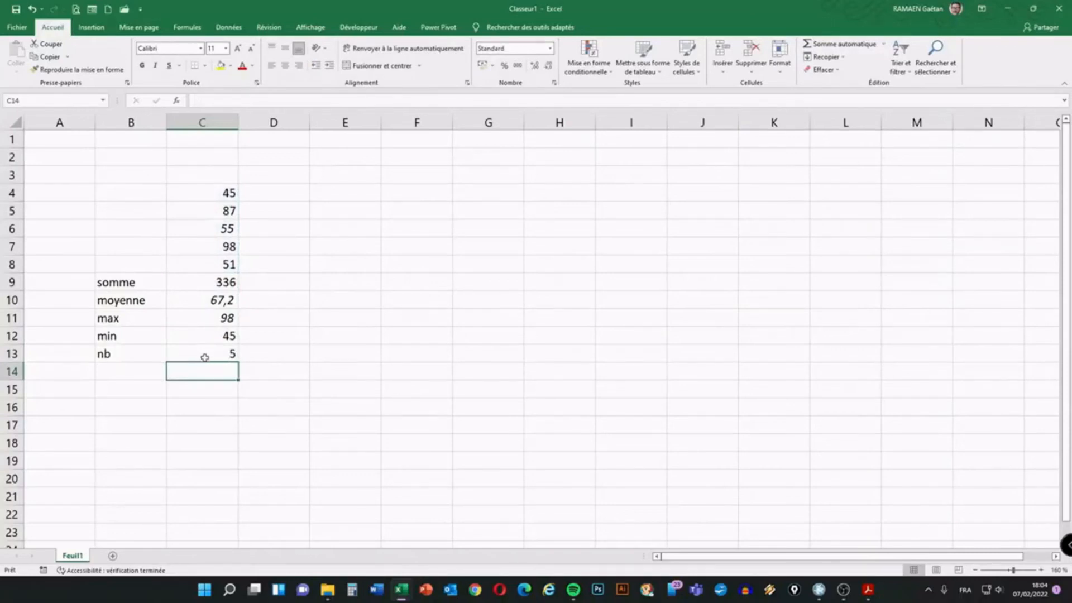
Verify the count formula in C13 against C4:C8, then select C7
{"action": "left_click_drag", "start_coordinate": [216, 192], "coordinate": [214, 263]}
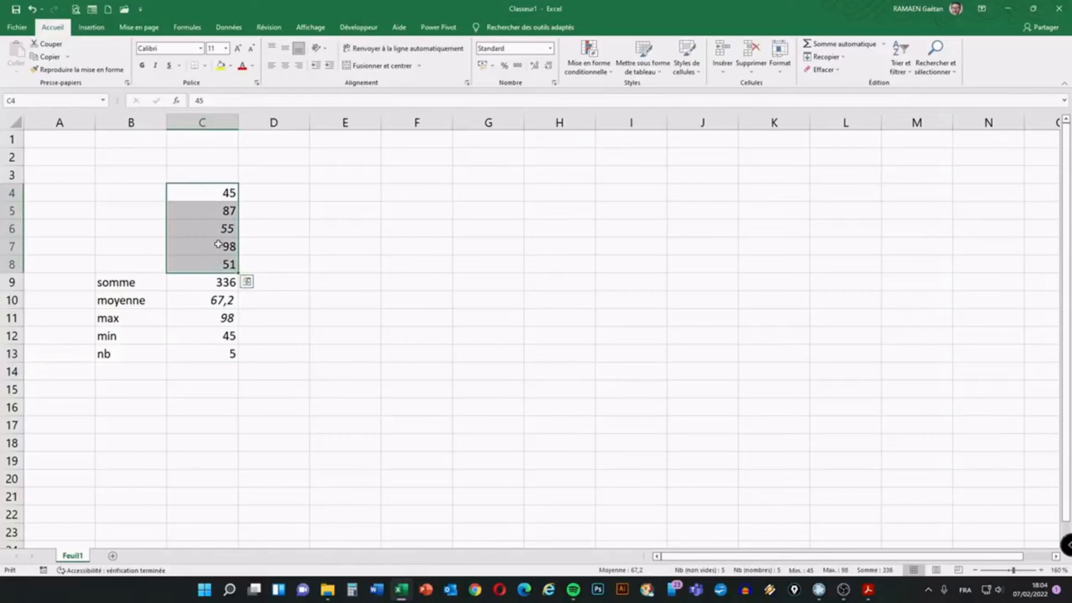
{"action": "left_click", "coordinate": [221, 353]}
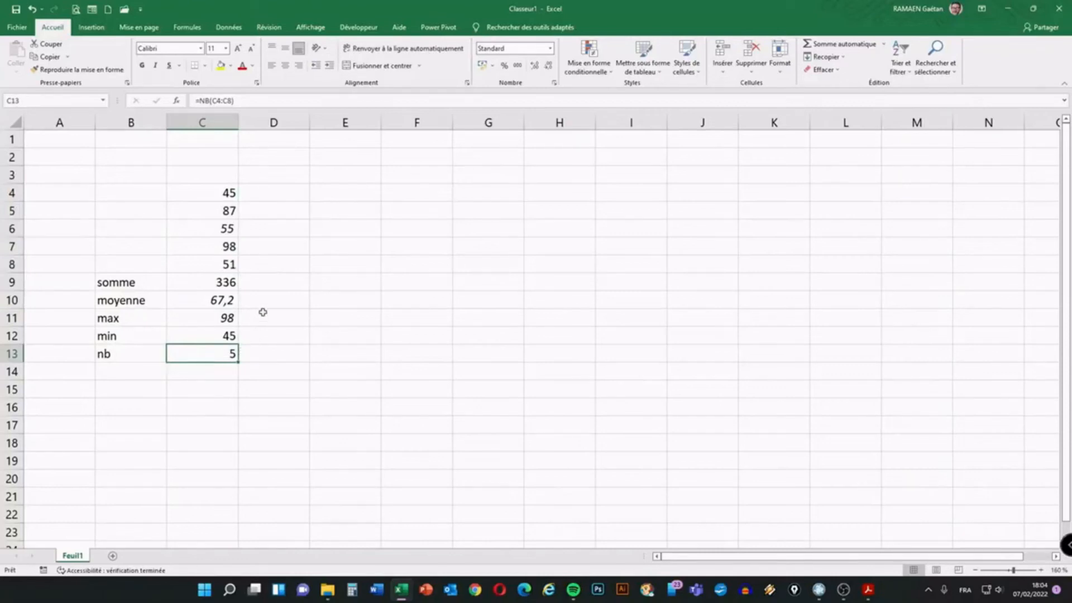
{"action": "left_click", "coordinate": [217, 246]}
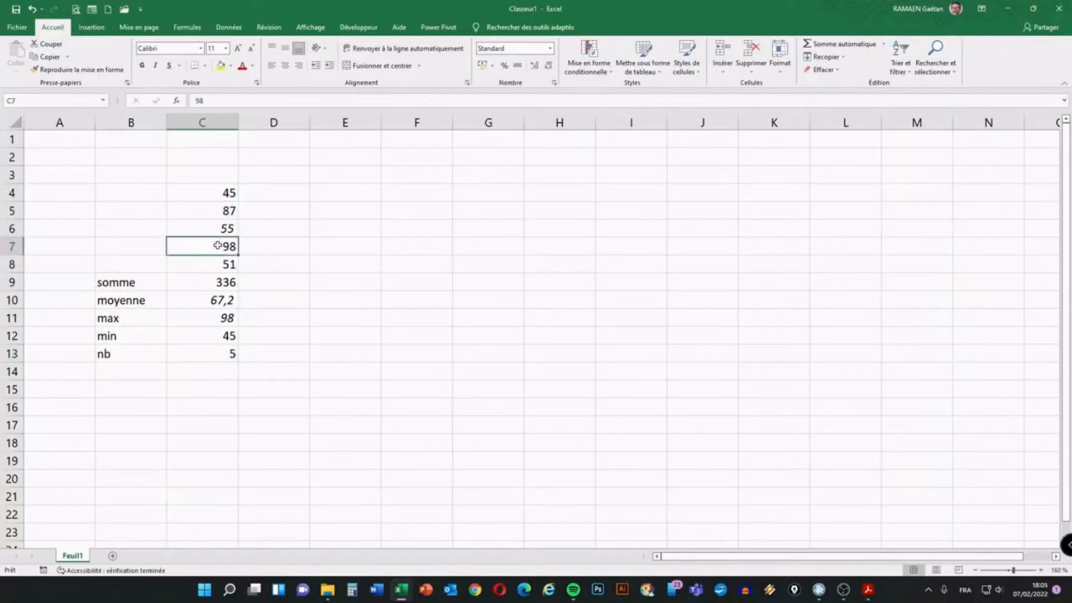
{"action": "key", "text": "Delete"}
{"action": "left_click", "coordinate": [32, 9]}
{"action": "type", "text": "0"}
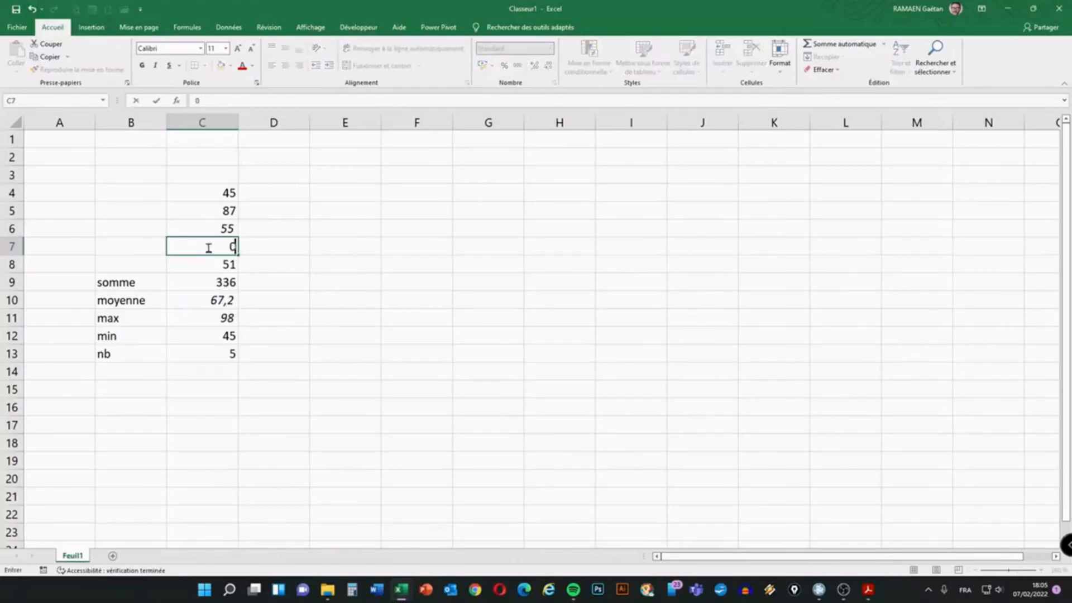
{"action": "key", "text": "Return"}
{"action": "left_click", "coordinate": [218, 348]}
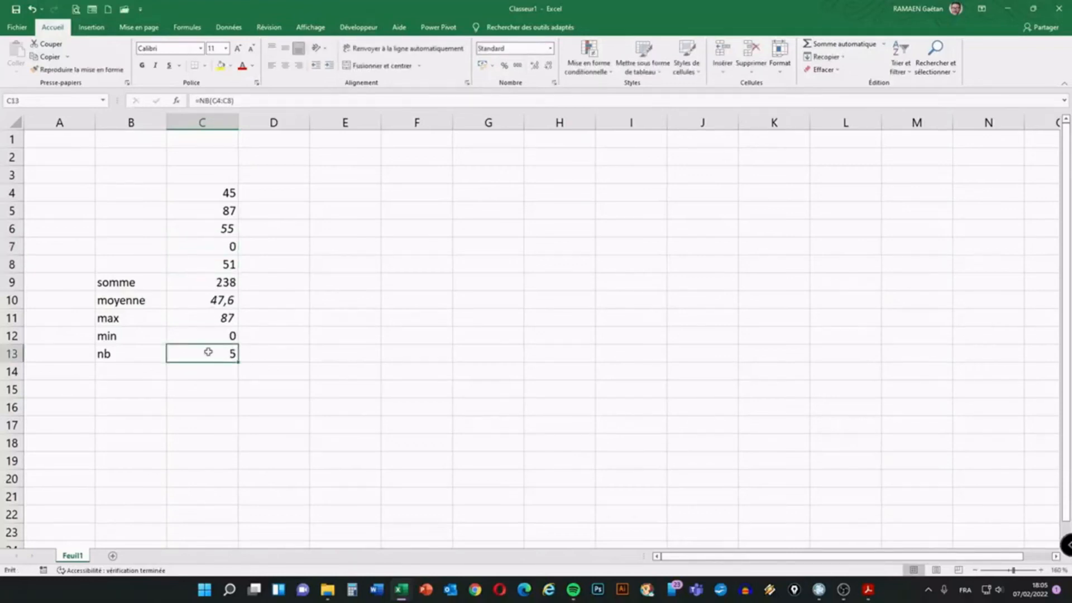
{"action": "left_click", "coordinate": [224, 246]}
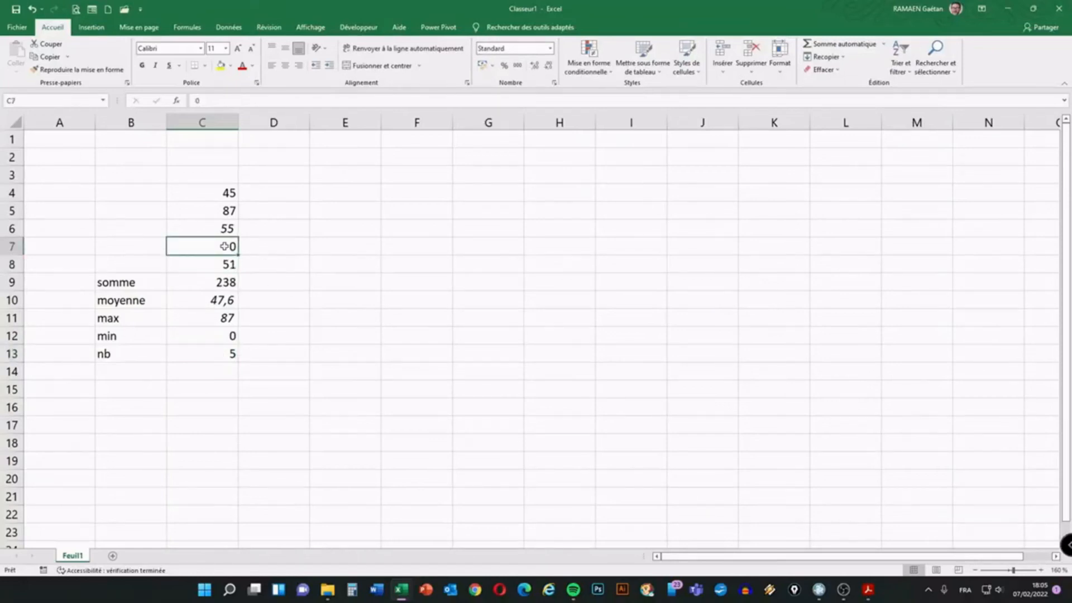
{"action": "left_click", "coordinate": [30, 9]}
{"action": "type", "text": "truc"}
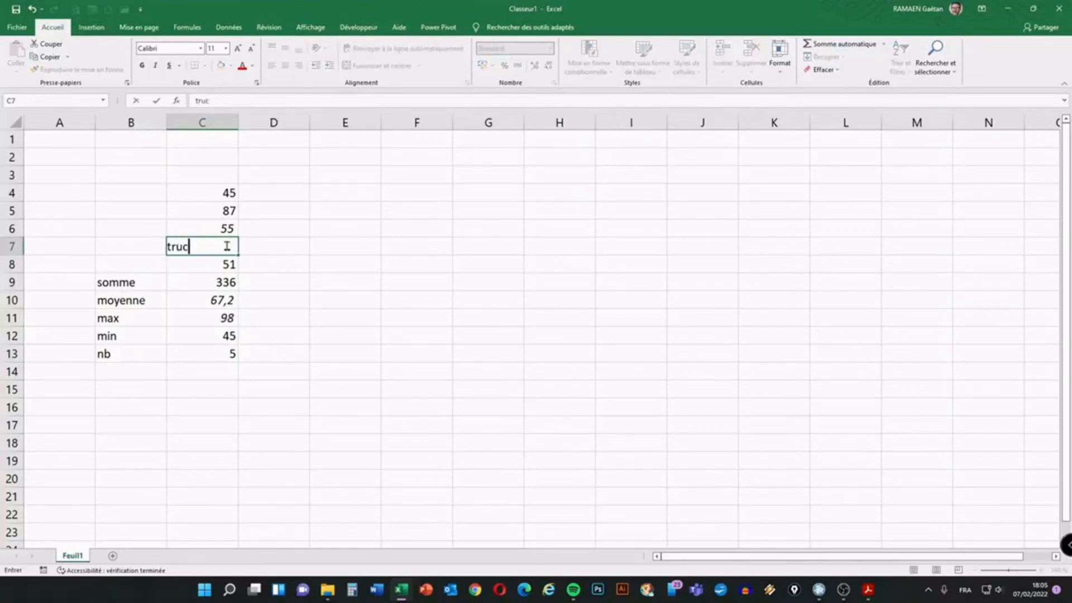
{"action": "key", "text": "Return"}
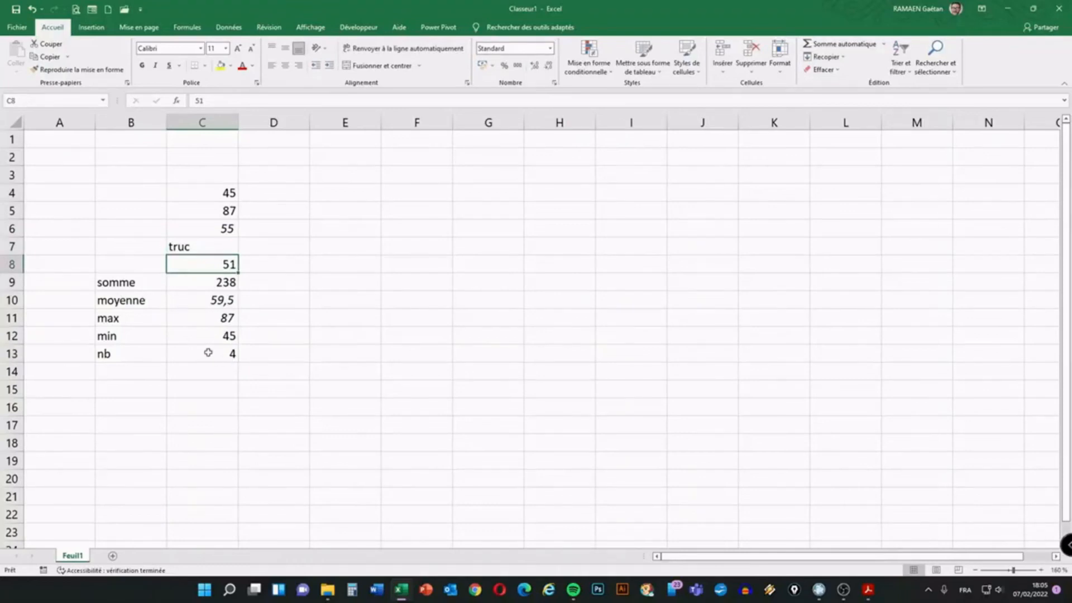
{"action": "left_click", "coordinate": [195, 247]}
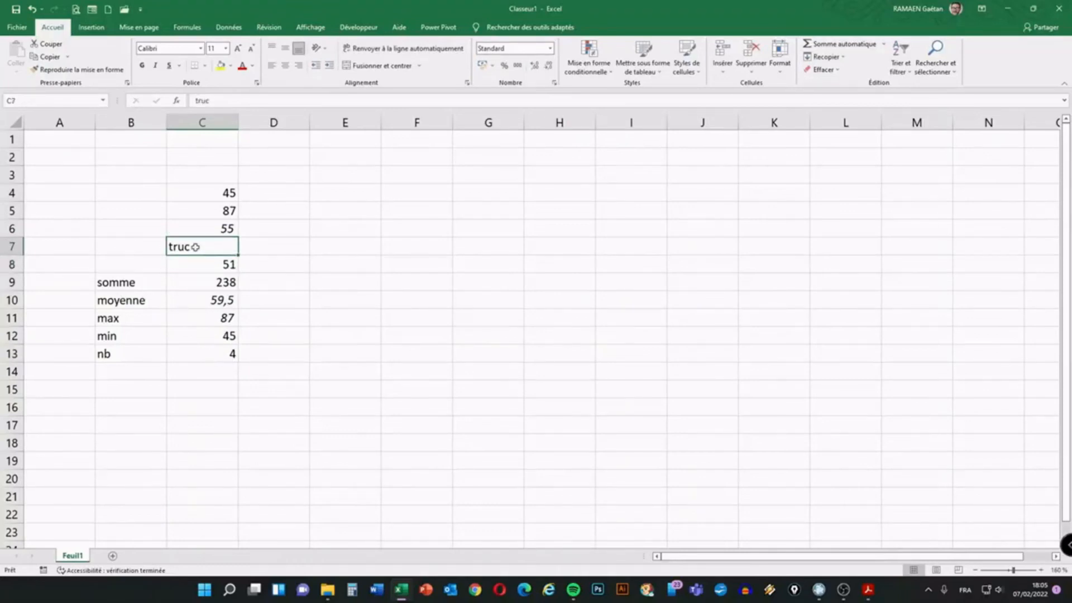
{"action": "left_click", "coordinate": [224, 356]}
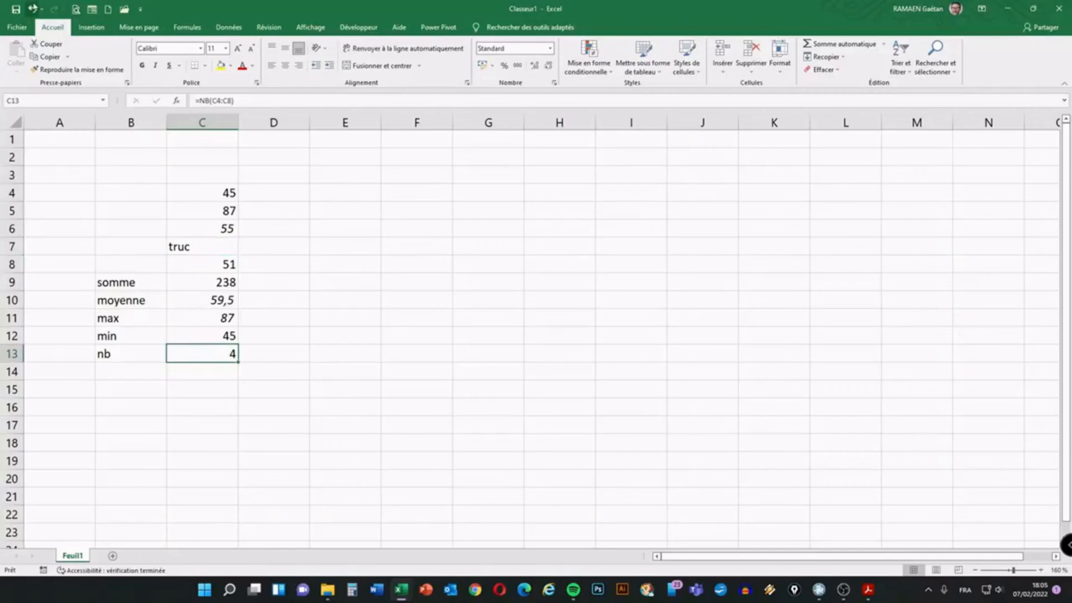
{"action": "left_click", "coordinate": [31, 8]}
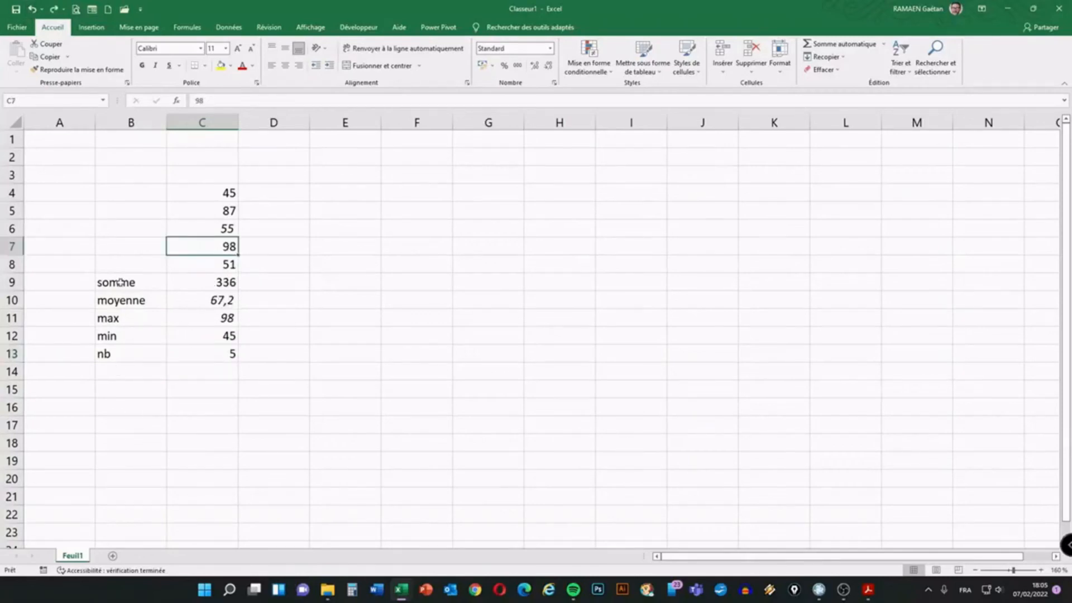
{"action": "left_click_drag", "start_coordinate": [127, 285], "coordinate": [159, 355]}
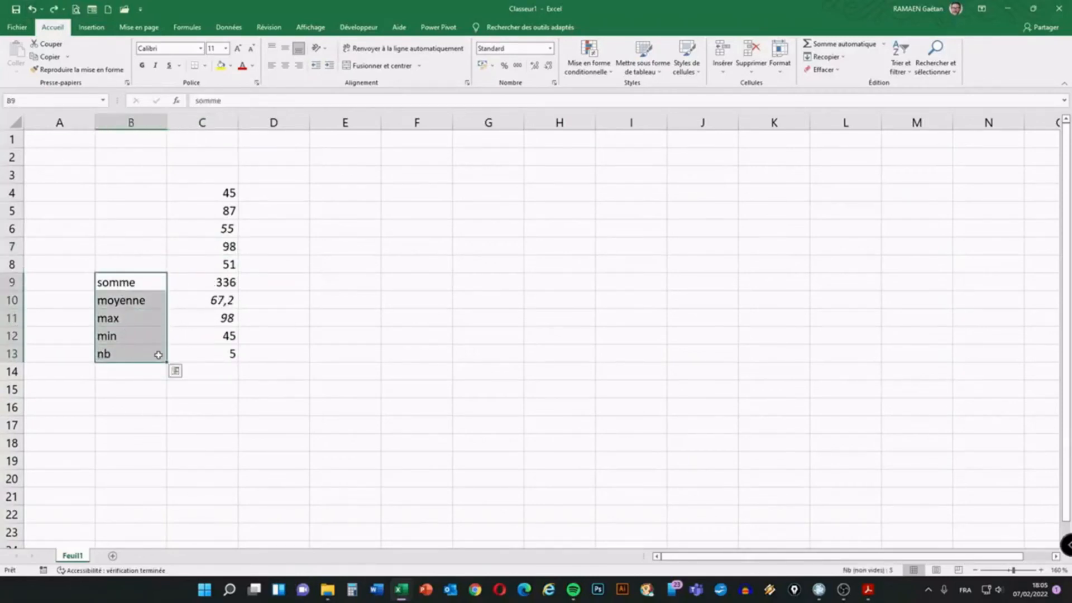
{"action": "double_click", "coordinate": [217, 282]}
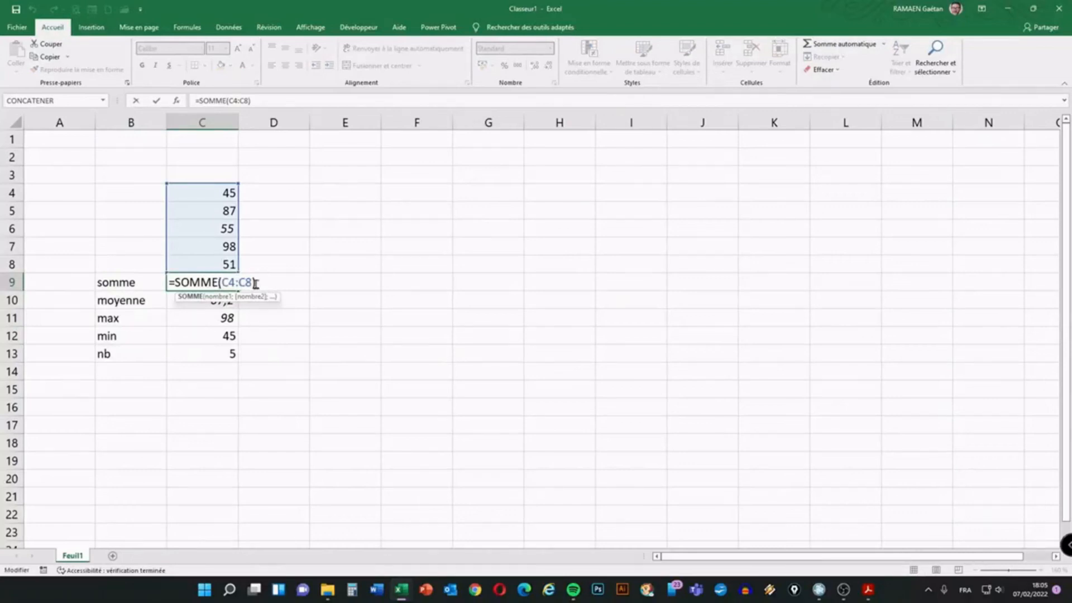
{"action": "key", "text": "Return"}
{"action": "double_click", "coordinate": [227, 299]}
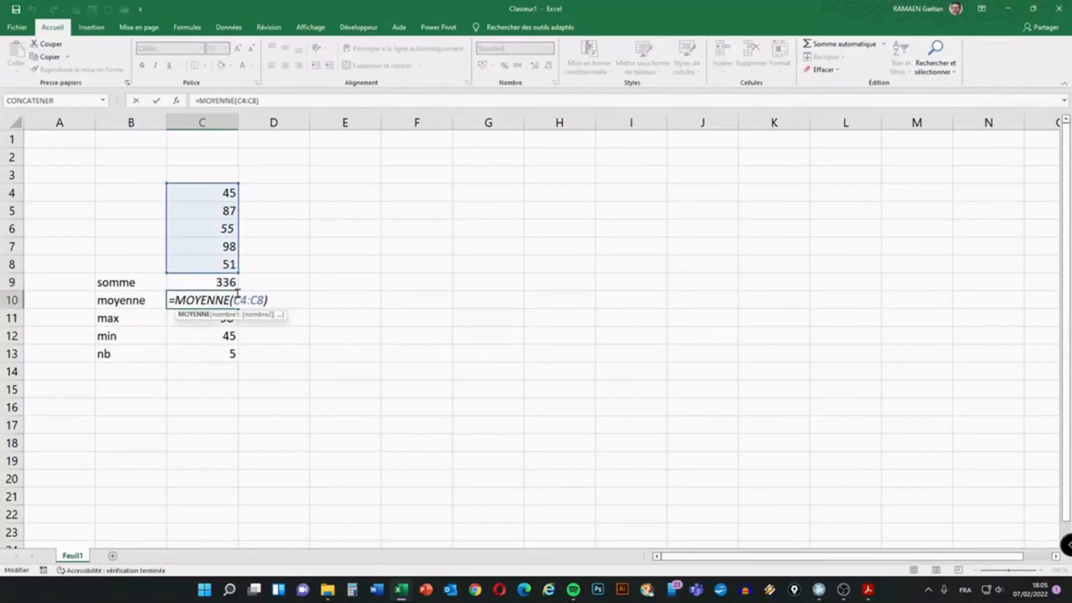
{"action": "key", "text": "Escape"}
{"action": "double_click", "coordinate": [225, 317]}
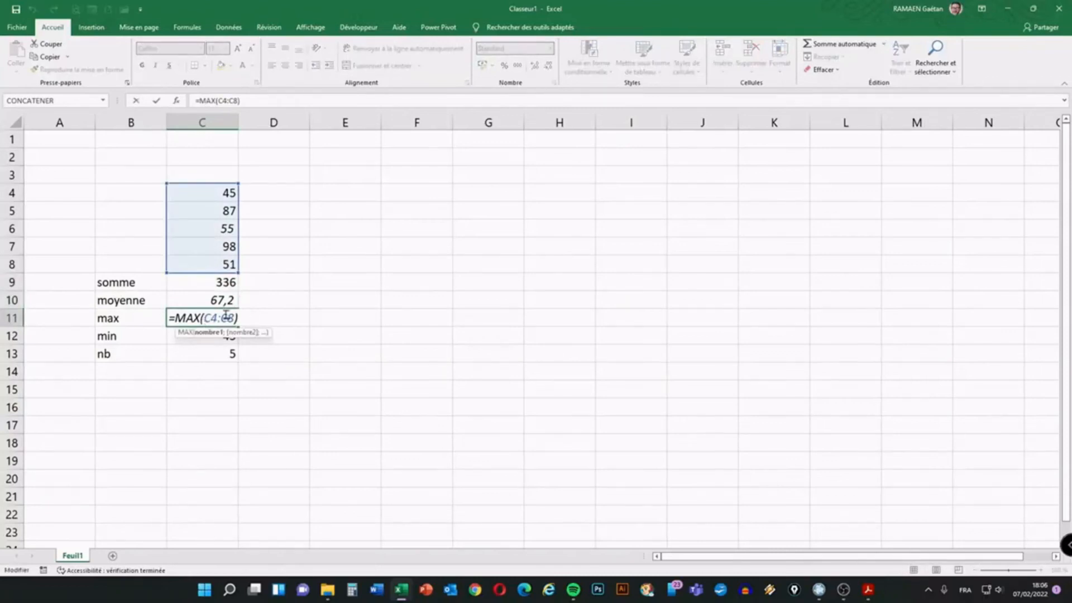
{"action": "key", "text": "Escape"}
{"action": "double_click", "coordinate": [215, 335]}
{"action": "key", "text": "Escape"}
{"action": "double_click", "coordinate": [210, 351]}
{"action": "key", "text": "Escape"}
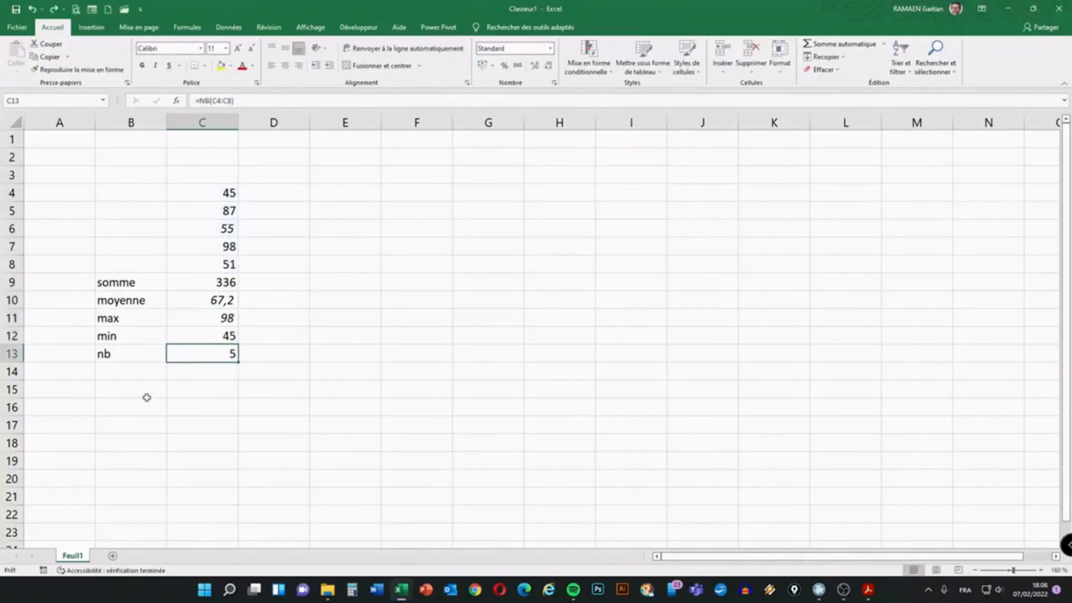
{"action": "left_click", "coordinate": [124, 370]}
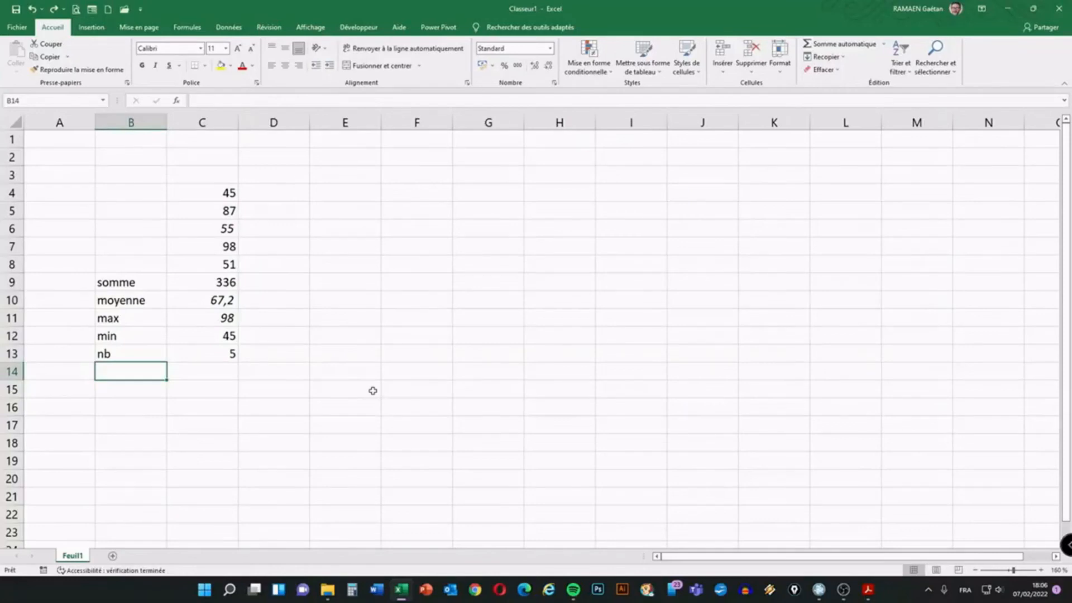
Enter the label 'mediane' in B14 below the nb label
{"action": "type", "text": "média"}
{"action": "key", "text": "BackSpace"}
{"action": "key", "text": "BackSpace"}
{"action": "key", "text": "BackSpace"}
{"action": "key", "text": "BackSpace"}
{"action": "type", "text": "ediane"}
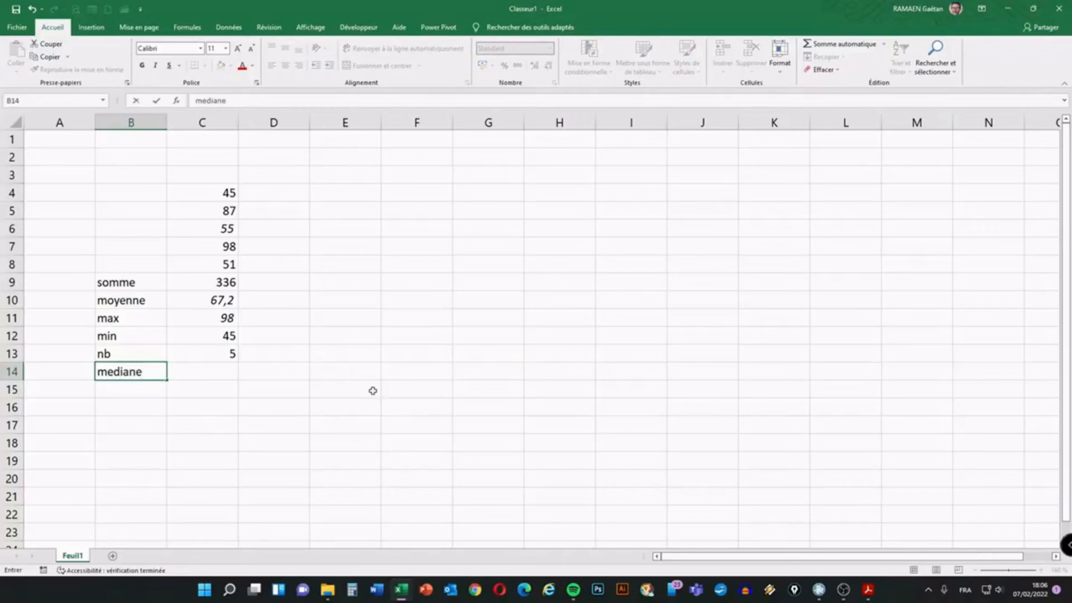
{"action": "key", "text": "Return"}
{"action": "key", "text": "Up"}
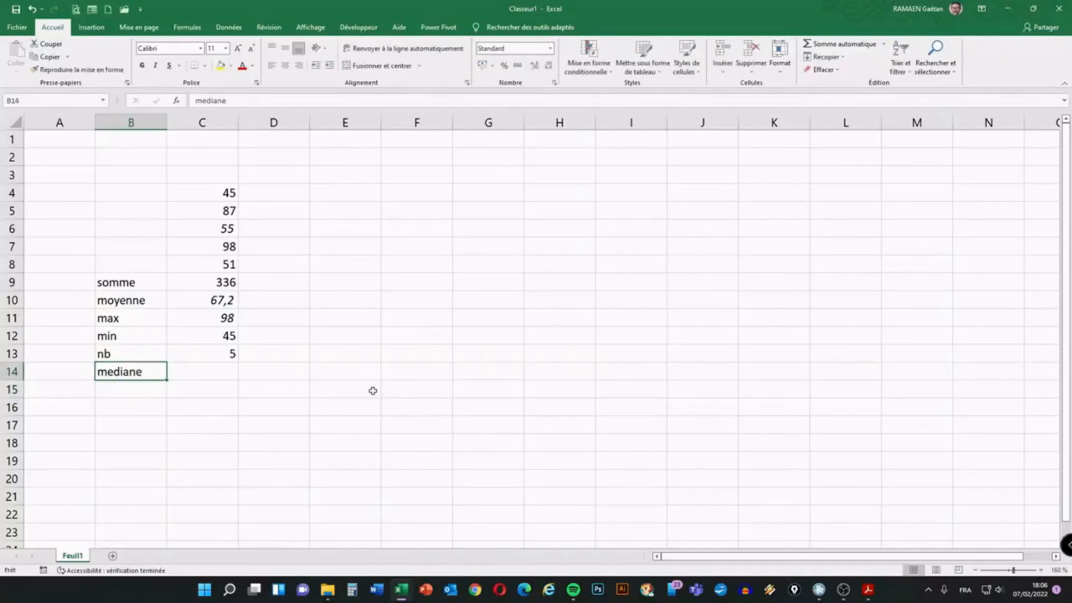
{"action": "left_click", "coordinate": [410, 263]}
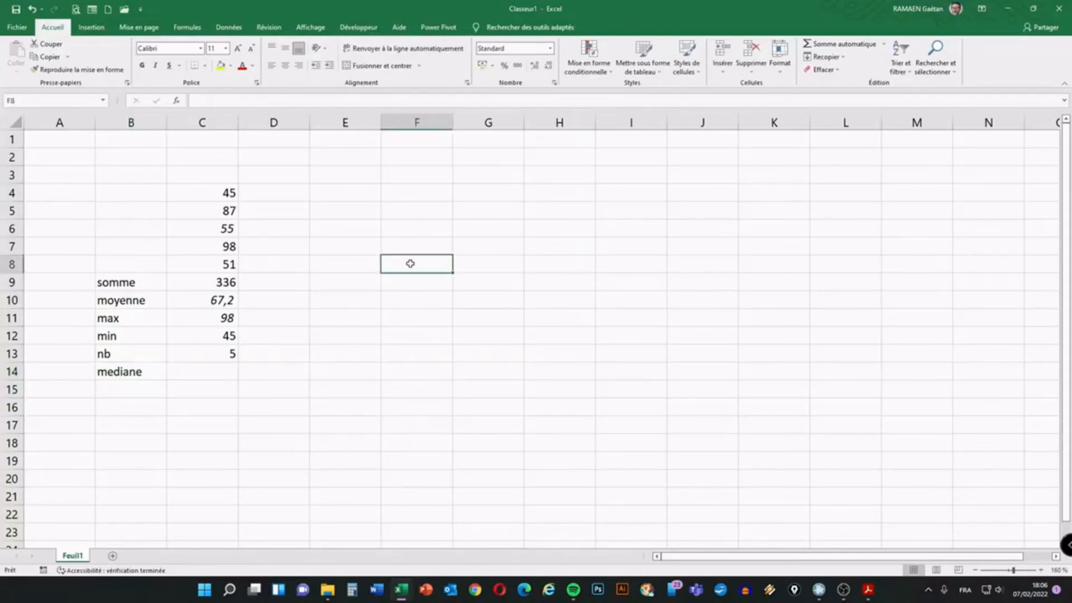
Enter the sample values 2, 4, 6, 7 and 9 across F8:J8 and select them
{"action": "type", "text": "2"}
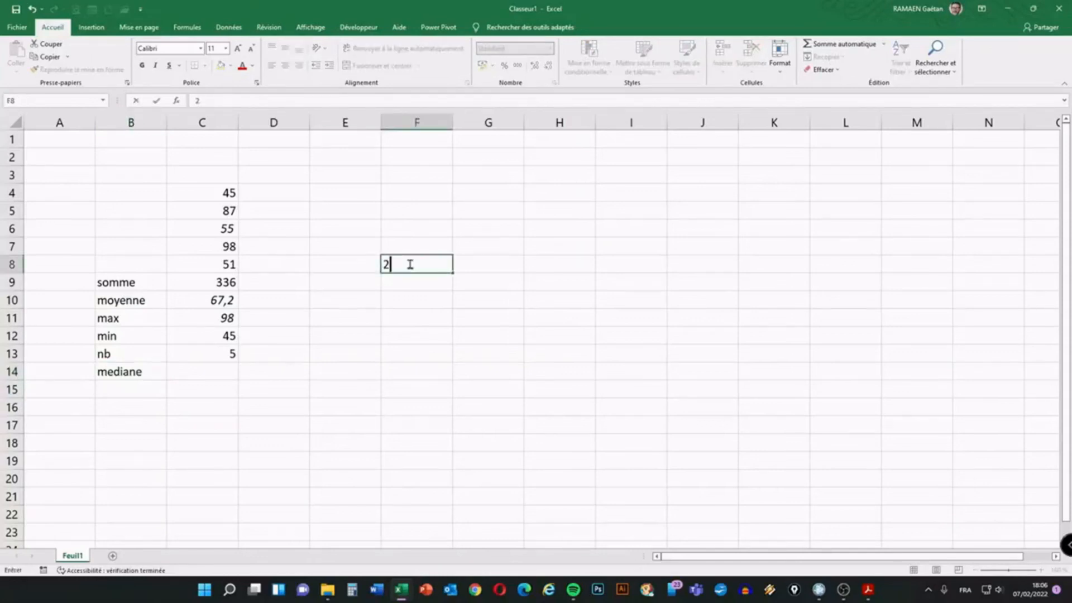
{"action": "key", "text": "Tab"}
{"action": "type", "text": "4"}
{"action": "key", "text": "Tab"}
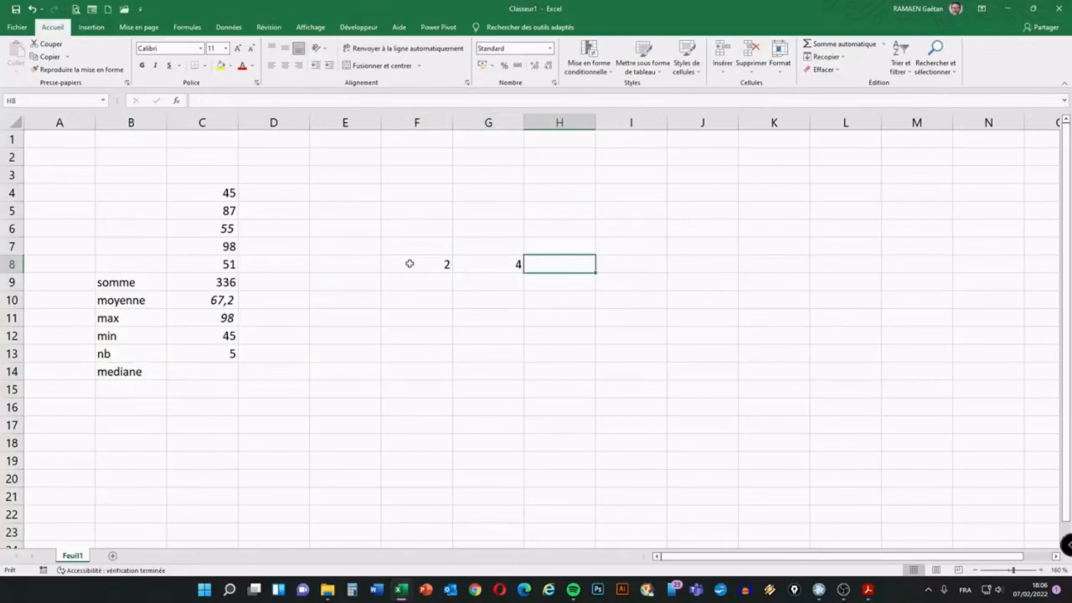
{"action": "type", "text": "6"}
{"action": "key", "text": "Tab"}
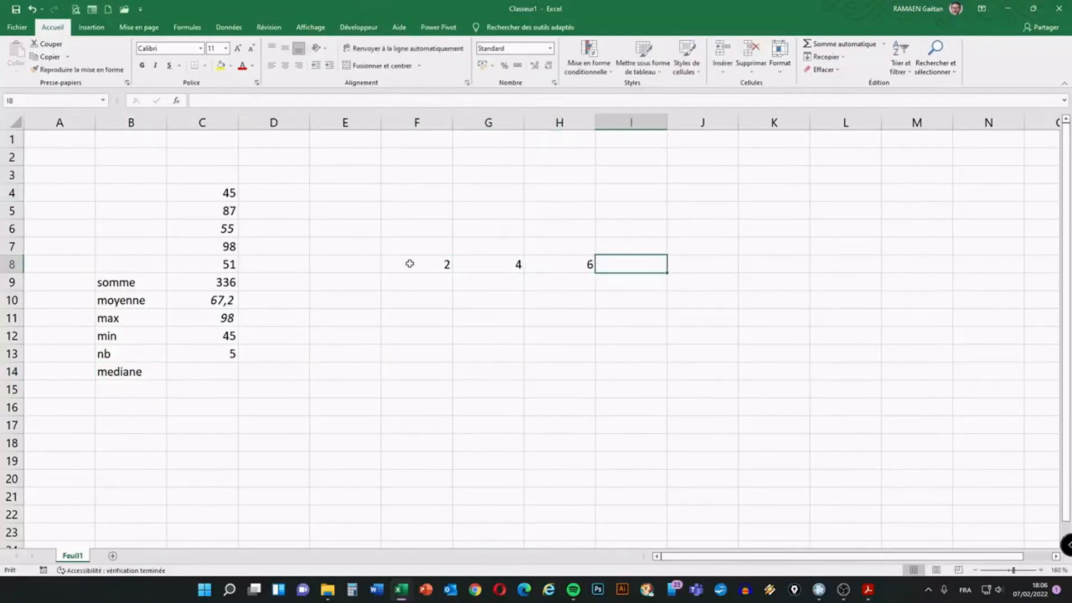
{"action": "key", "text": "Page_Down"}
{"action": "key", "text": "Tab"}
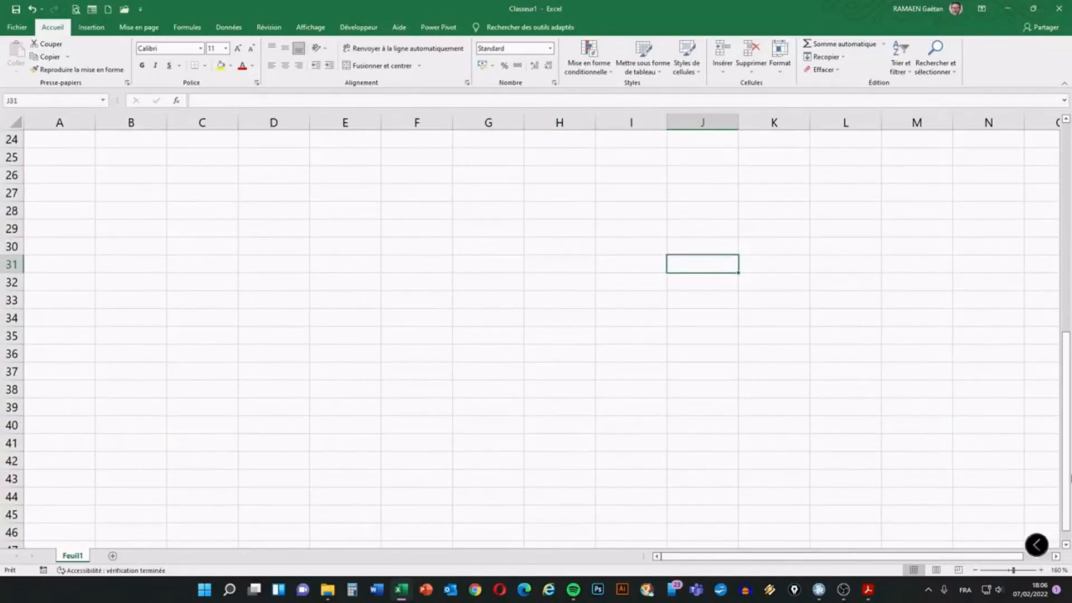
{"action": "left_click_drag", "start_coordinate": [1064, 479], "coordinate": [1064, 268]}
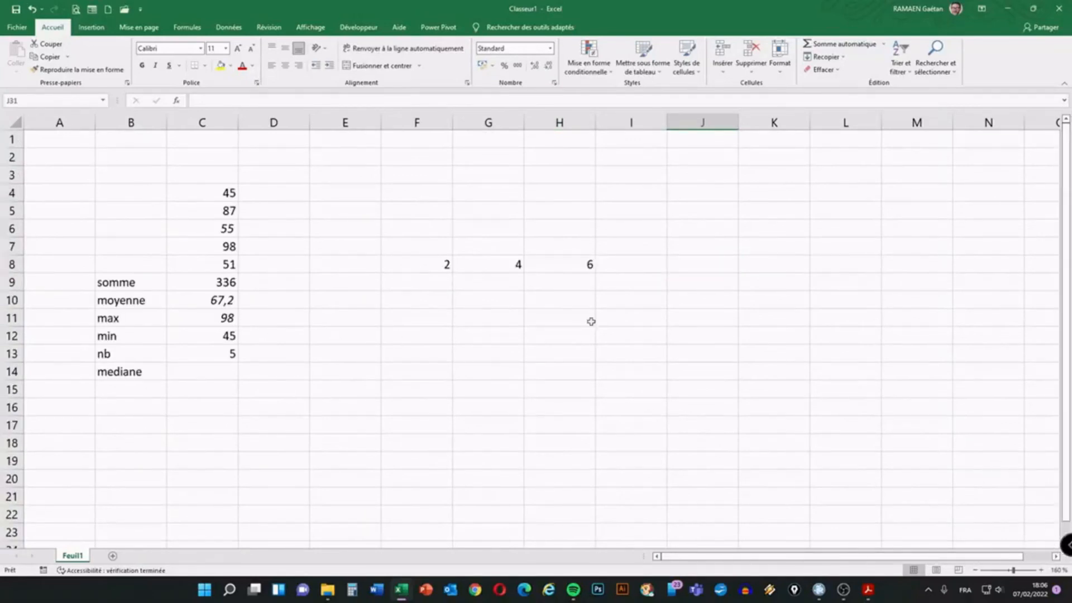
{"action": "left_click", "coordinate": [654, 258]}
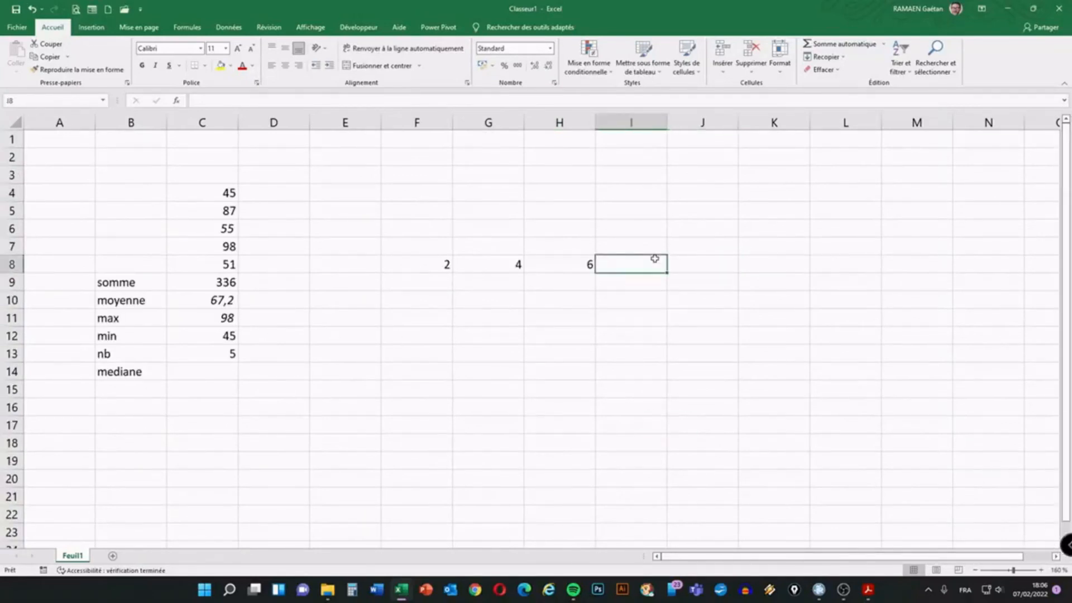
{"action": "type", "text": "7"}
{"action": "key", "text": "Tab"}
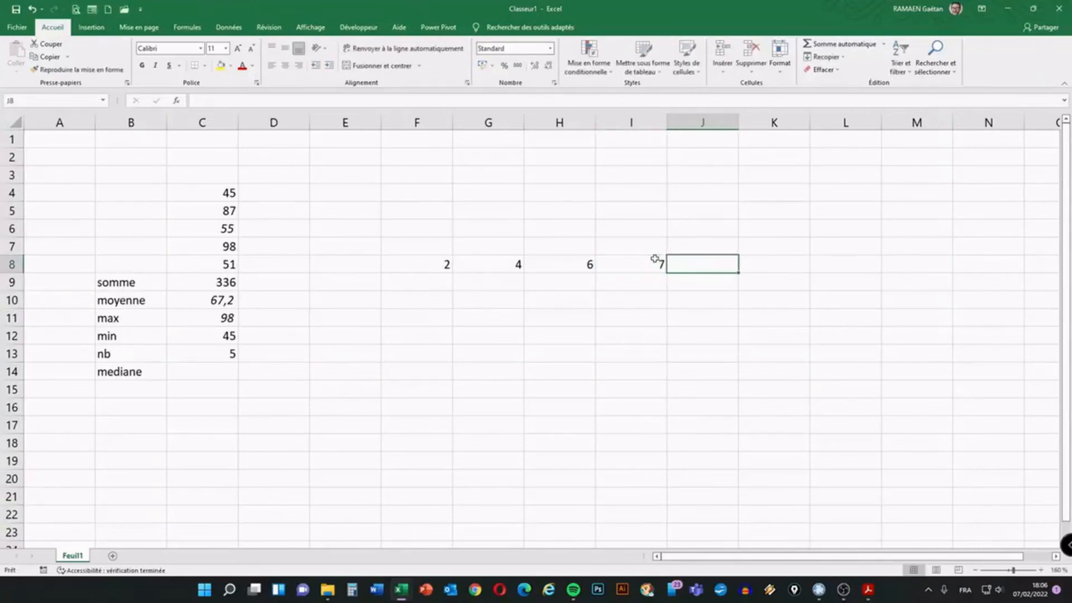
{"action": "type", "text": "9"}
{"action": "key", "text": "Tab"}
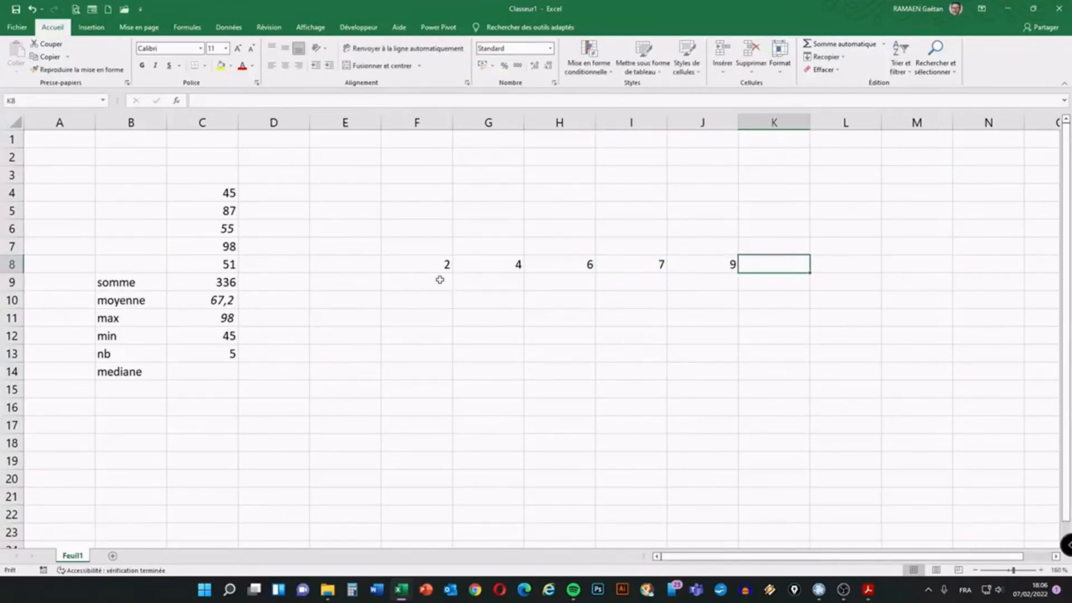
{"action": "left_click_drag", "start_coordinate": [411, 258], "coordinate": [686, 256]}
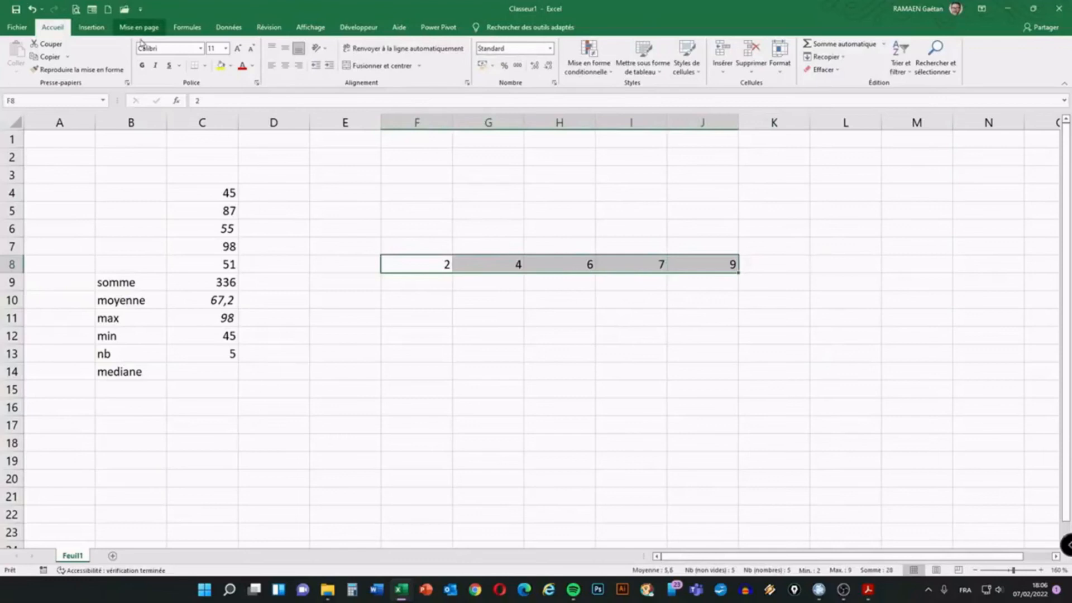
Apply all borders and centre alignment to F8:J8
{"action": "left_click", "coordinate": [205, 65]}
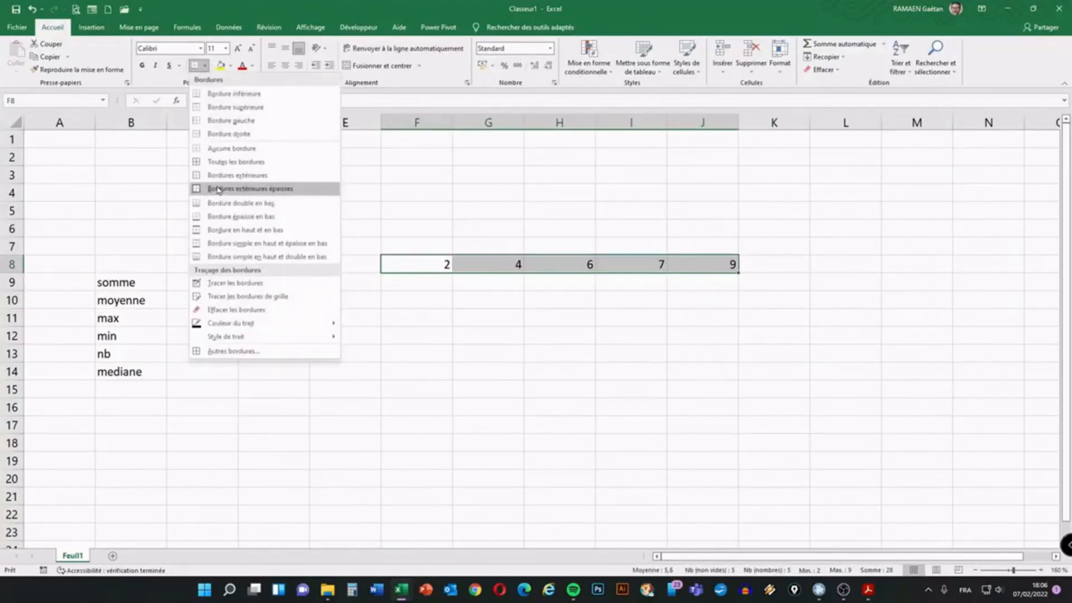
{"action": "left_click", "coordinate": [232, 161]}
{"action": "left_click", "coordinate": [285, 66]}
{"action": "left_click", "coordinate": [518, 355]}
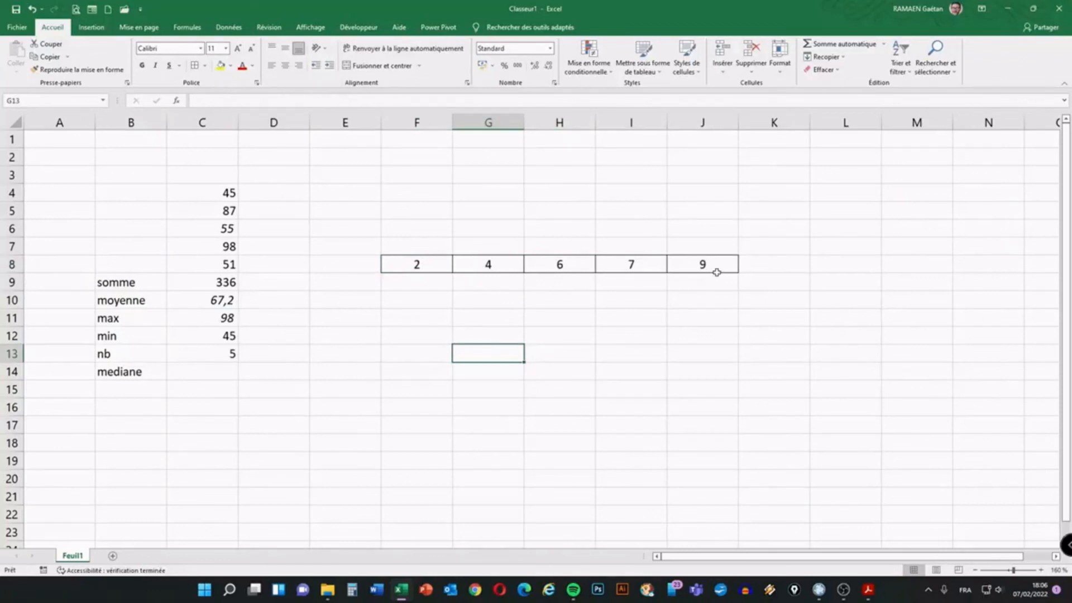
Make the middle value 6 in H8 red, size 16 and bold
{"action": "left_click", "coordinate": [560, 263]}
{"action": "left_click", "coordinate": [242, 66]}
{"action": "left_click", "coordinate": [237, 49]}
{"action": "left_click", "coordinate": [237, 50]}
{"action": "left_click", "coordinate": [237, 49]}
{"action": "left_click", "coordinate": [142, 65]}
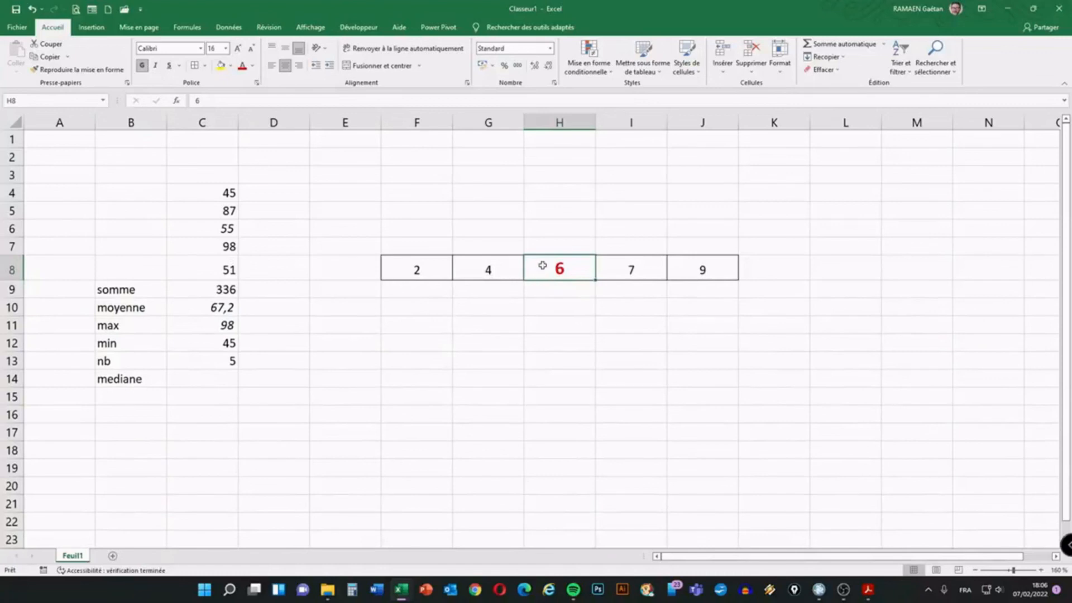
{"action": "left_click", "coordinate": [404, 306]}
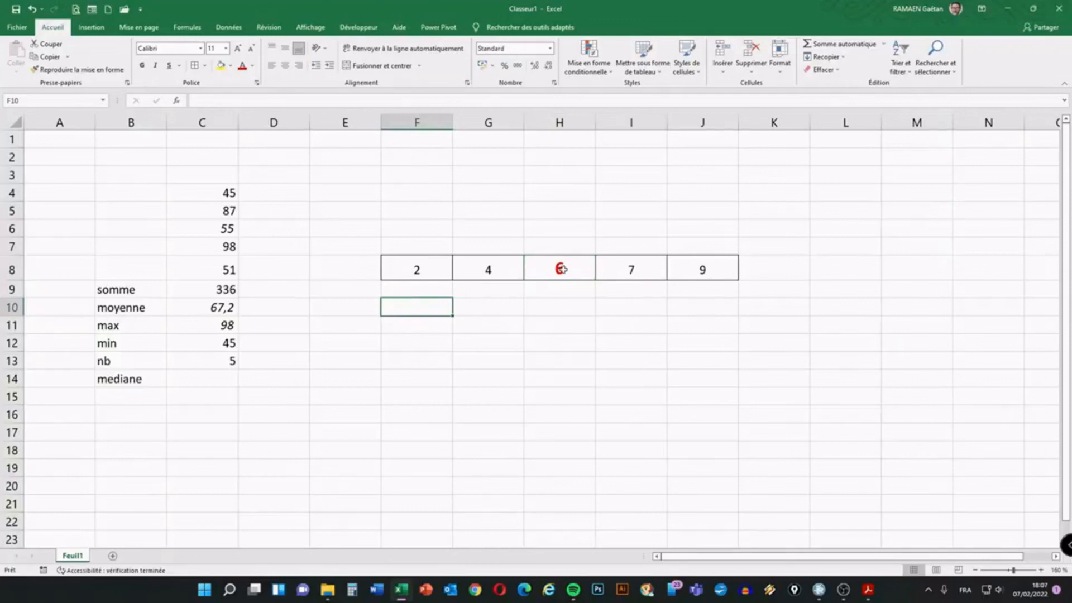
Enter the values 2, 4, 6, 7, 8 and 11 across F10:K10
{"action": "type", "text": "2"}
{"action": "key", "text": "Tab"}
{"action": "type", "text": "4"}
{"action": "key", "text": "Tab"}
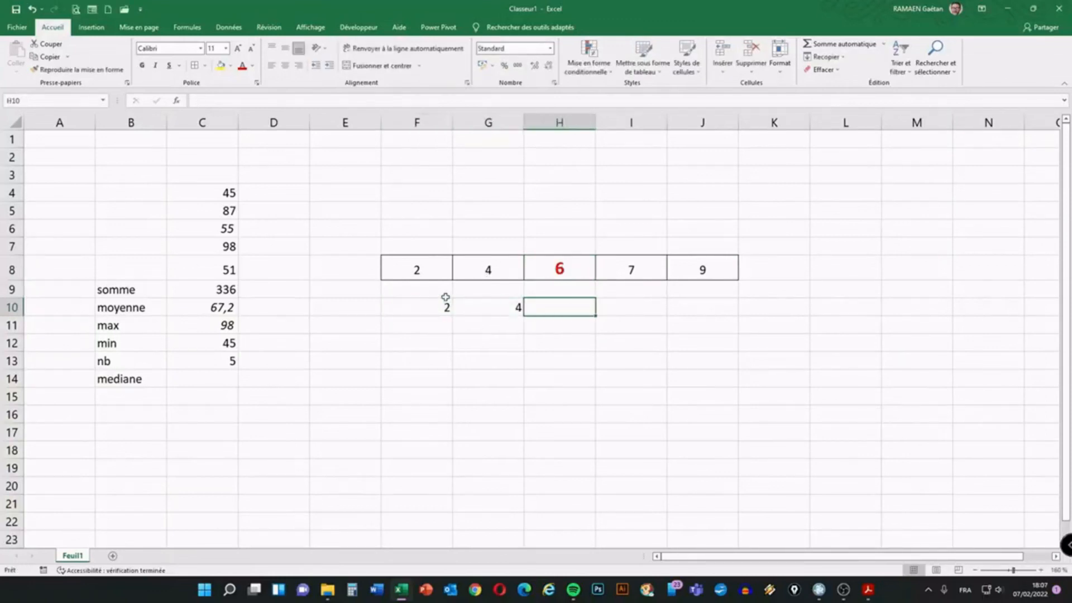
{"action": "type", "text": "6"}
{"action": "key", "text": "Tab"}
{"action": "type", "text": "7"}
{"action": "key", "text": "Tab"}
{"action": "type", "text": "8"}
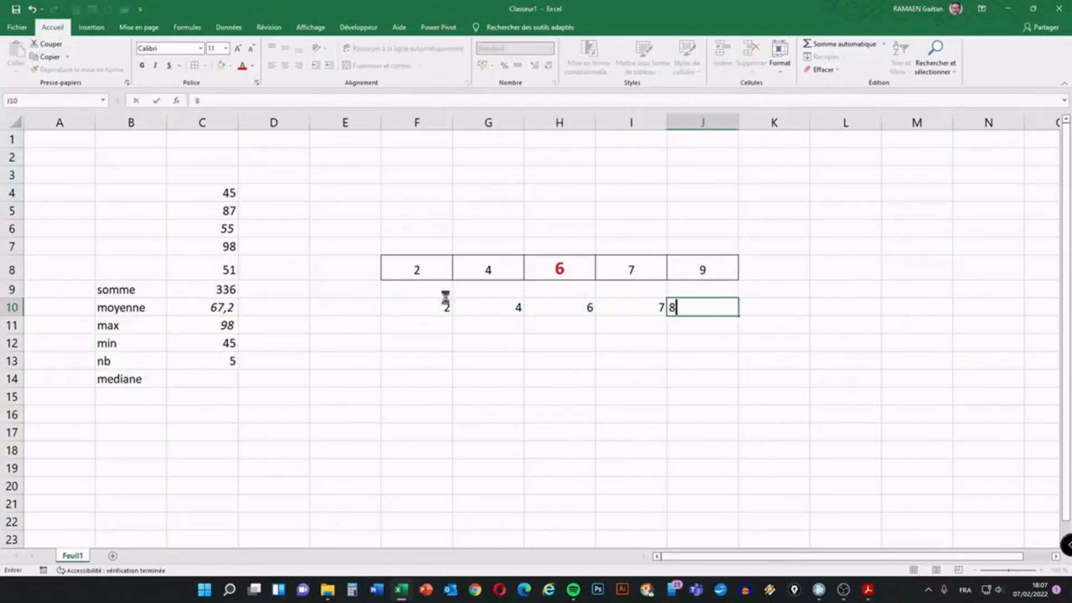
{"action": "key", "text": "Tab"}
{"action": "type", "text": "11"}
{"action": "key", "text": "Tab"}
Add borders to every cell of F10:K10 and centre its values
{"action": "left_click_drag", "start_coordinate": [445, 307], "coordinate": [771, 313]}
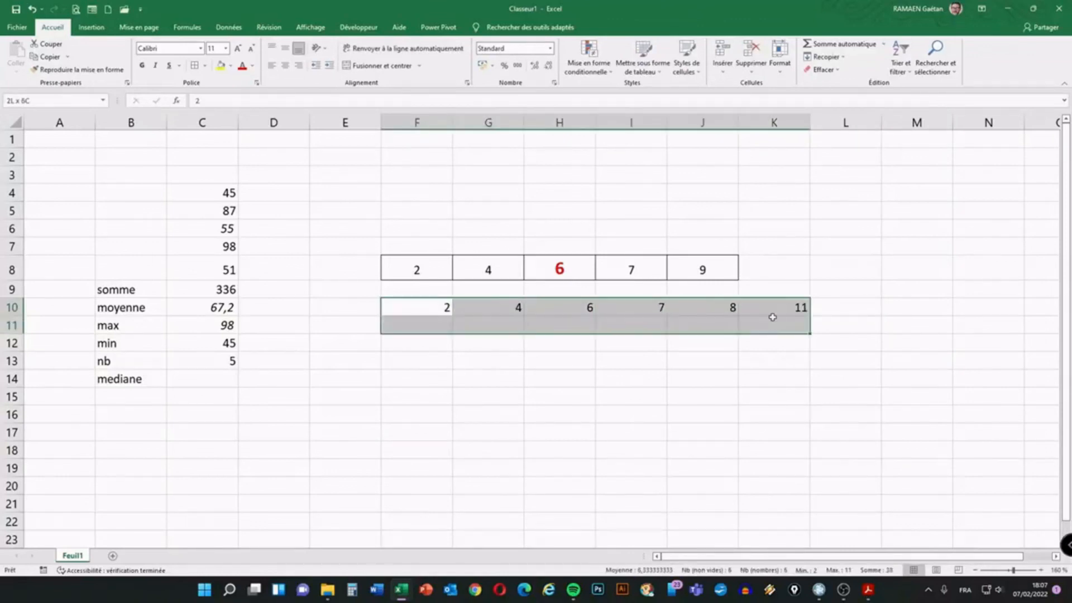
{"action": "left_click", "coordinate": [195, 65]}
{"action": "left_click", "coordinate": [688, 373]}
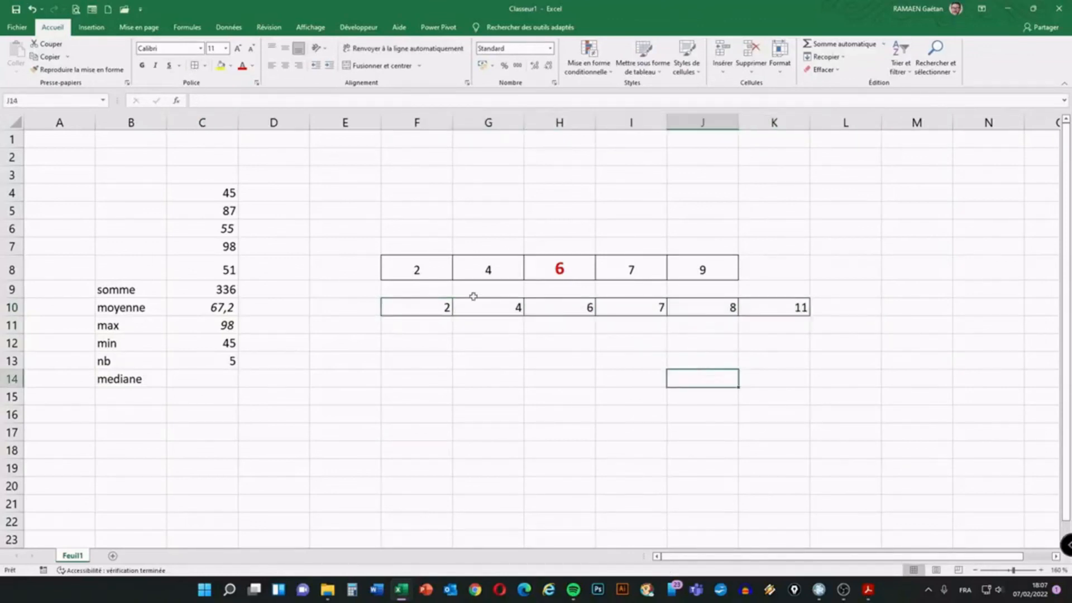
{"action": "left_click_drag", "start_coordinate": [434, 308], "coordinate": [765, 306]}
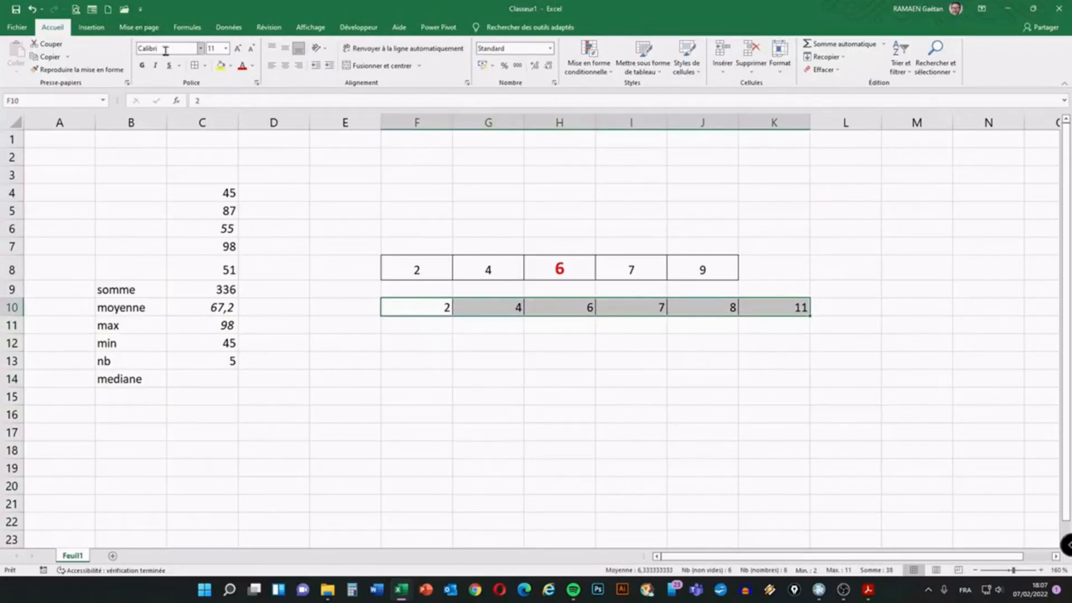
{"action": "left_click", "coordinate": [284, 65]}
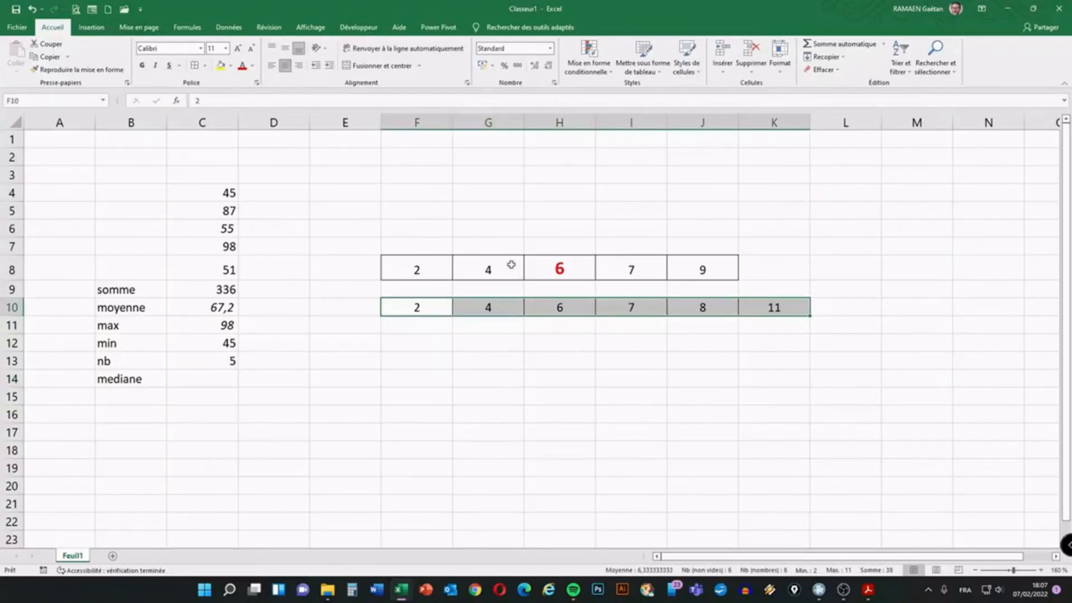
{"action": "left_click", "coordinate": [599, 389]}
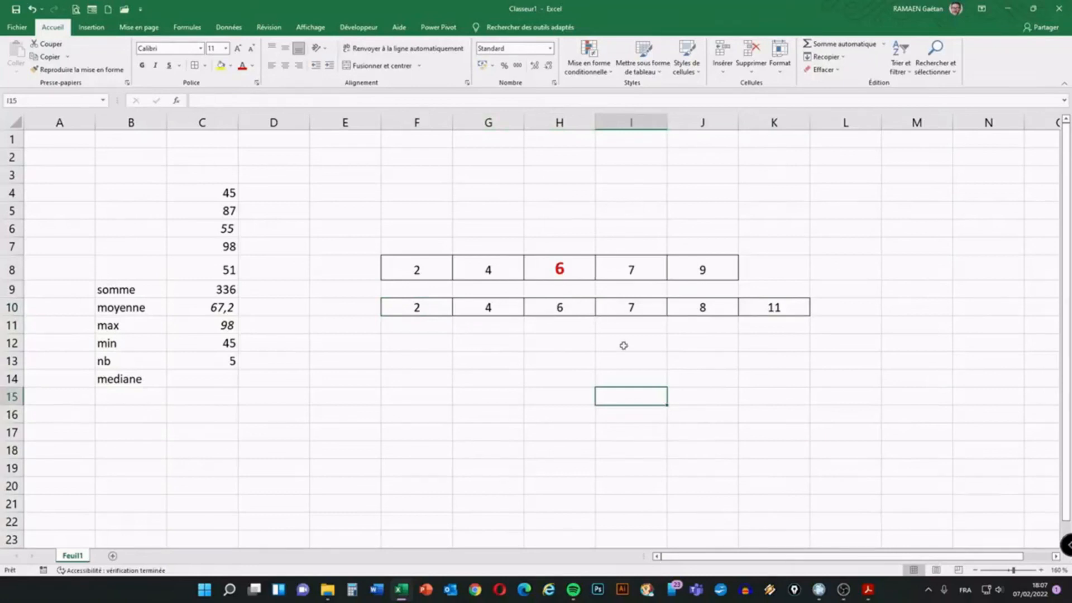
Enter the median 6,5 in H11, beneath the two middle values 6 and 7
{"action": "left_click_drag", "start_coordinate": [570, 307], "coordinate": [621, 307]}
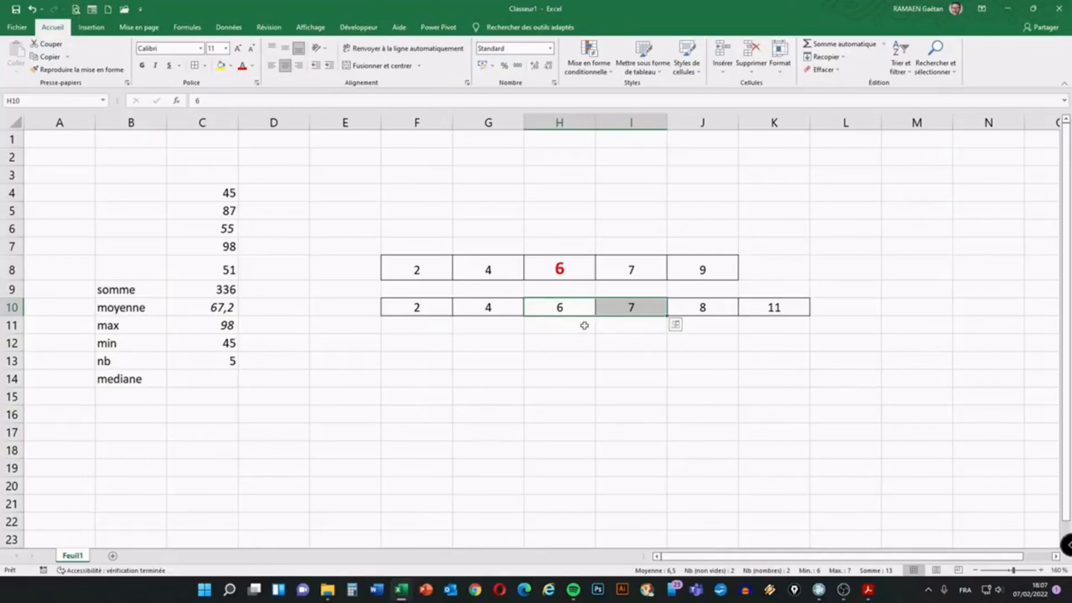
{"action": "left_click_drag", "start_coordinate": [564, 324], "coordinate": [619, 323]}
{"action": "left_click", "coordinate": [550, 329]}
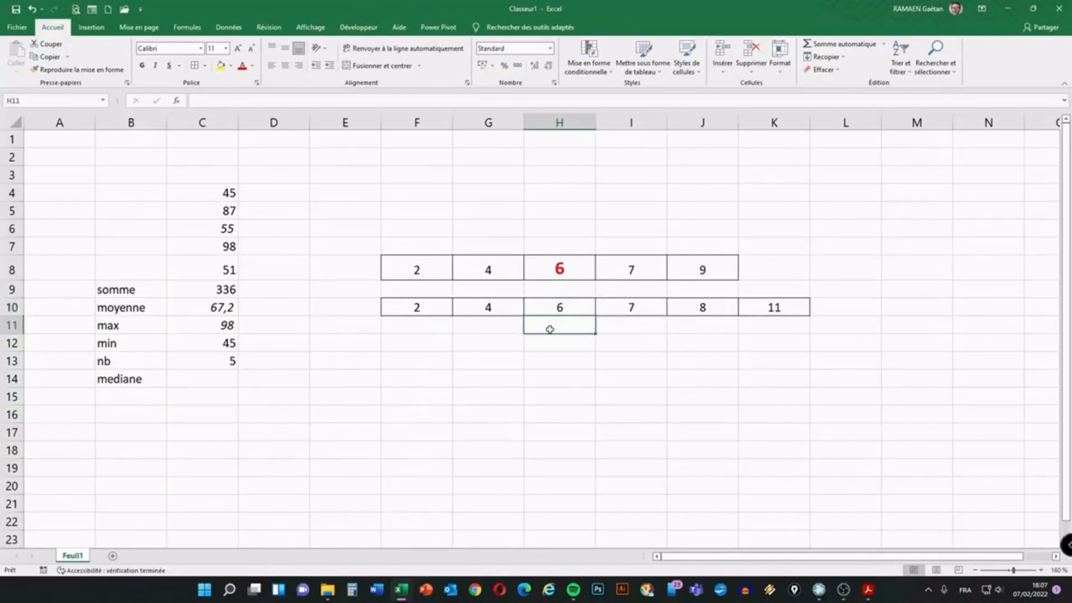
{"action": "type", "text": "6,5"}
{"action": "key", "text": "Return"}
Copy the red bold formatting of the 6 in H8 onto the 6,5 in H11
{"action": "left_click", "coordinate": [560, 268]}
{"action": "left_click", "coordinate": [77, 69]}
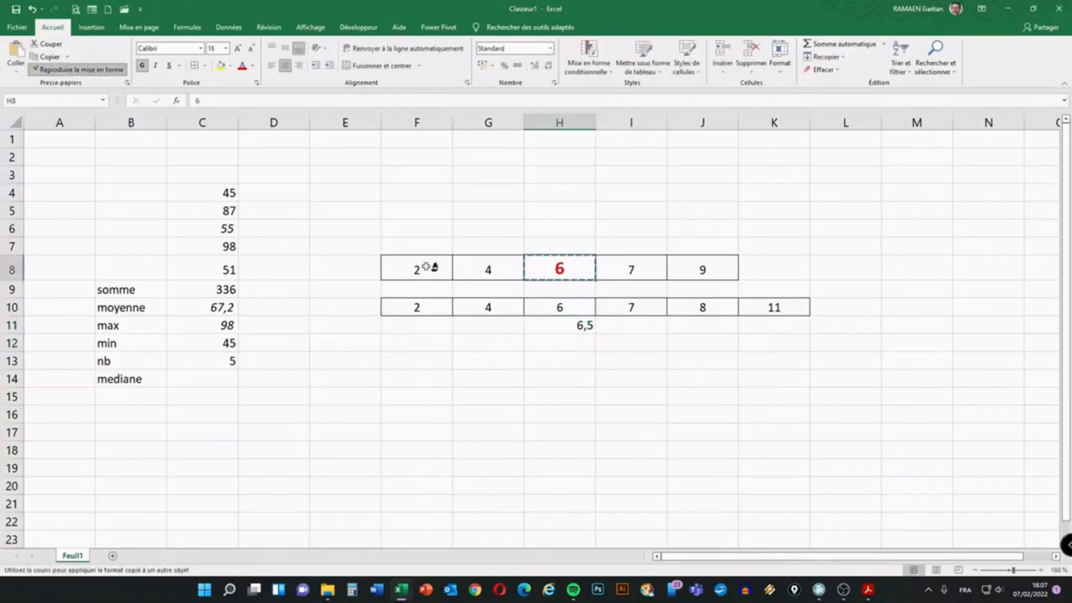
{"action": "left_click", "coordinate": [558, 325]}
{"action": "left_click", "coordinate": [543, 352]}
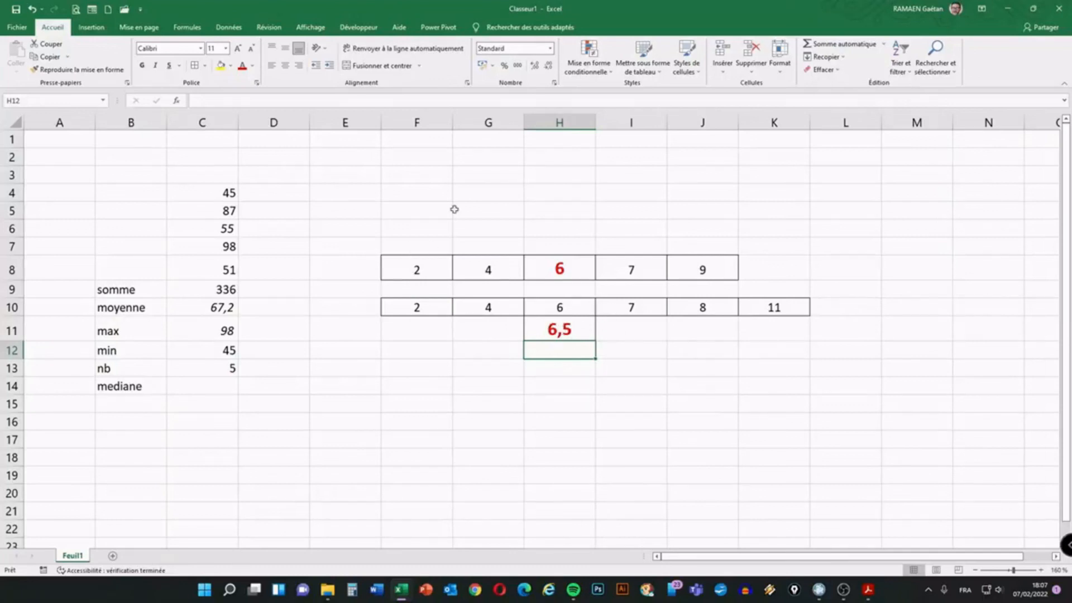
Delete columns F through K, removing both median example rows and the 6,5
{"action": "left_click_drag", "start_coordinate": [425, 123], "coordinate": [754, 119]}
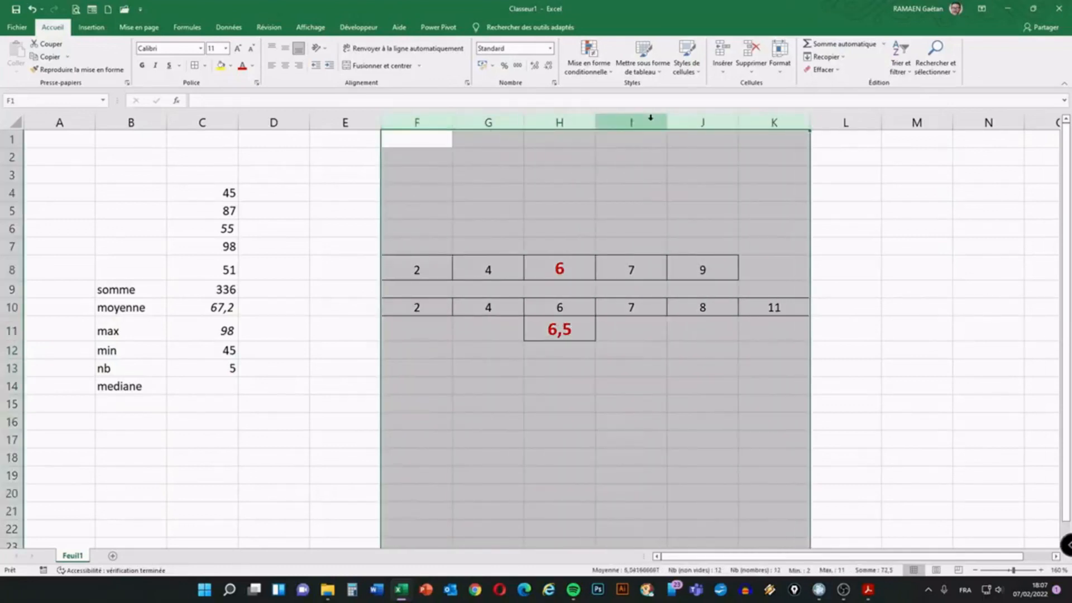
{"action": "right_click", "coordinate": [631, 125]}
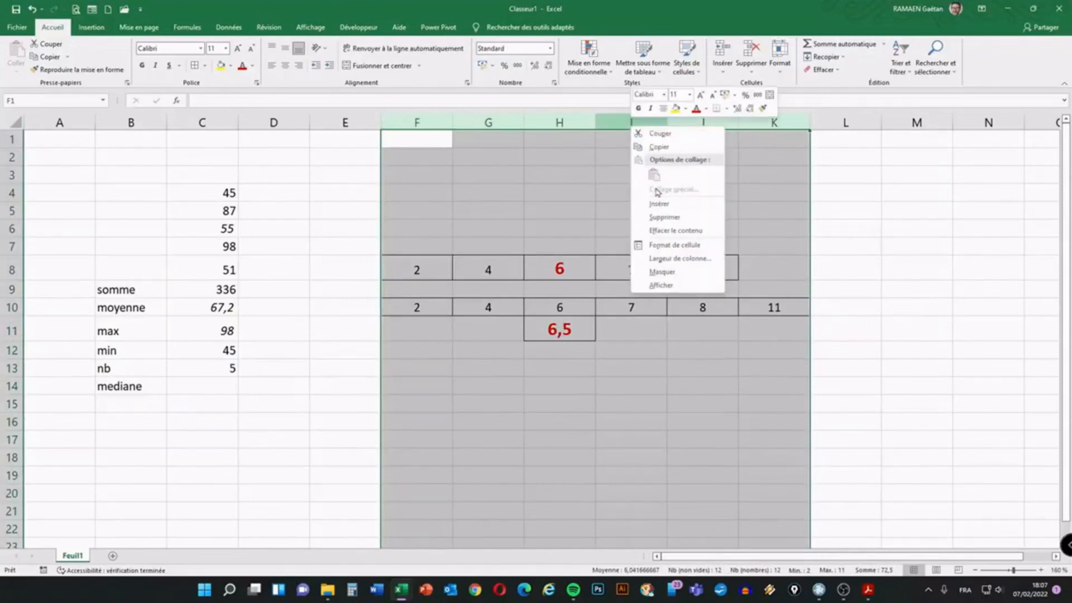
{"action": "left_click", "coordinate": [664, 216]}
{"action": "left_click", "coordinate": [391, 407]}
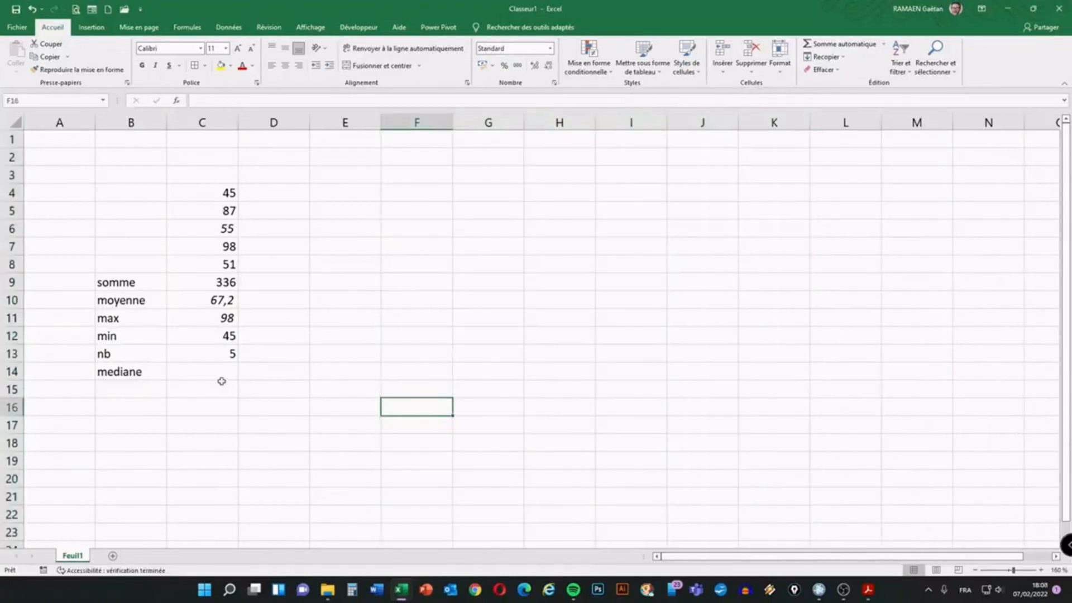
{"action": "left_click", "coordinate": [204, 368]}
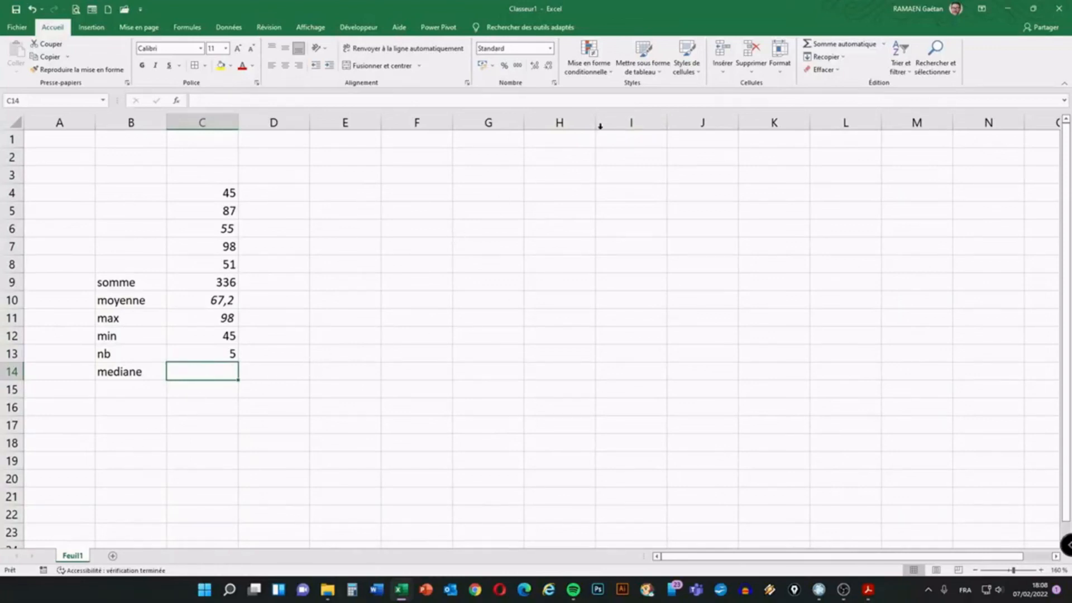
Enter =MEDIANE(C4:C8) in C14 beside mediane, giving a median of 55
{"action": "left_click", "coordinate": [884, 45]}
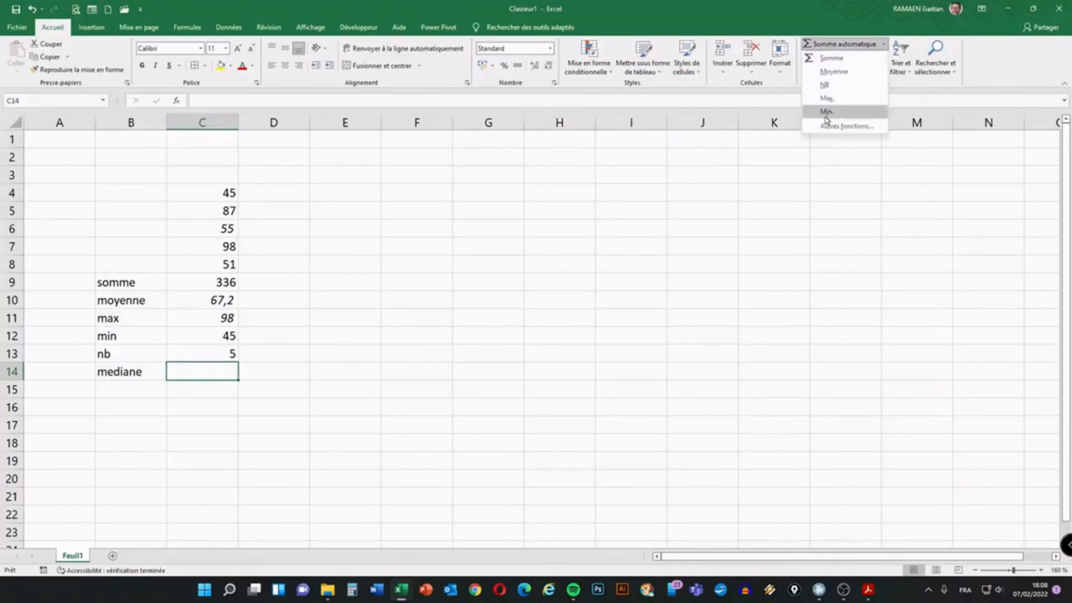
{"action": "left_click", "coordinate": [886, 46]}
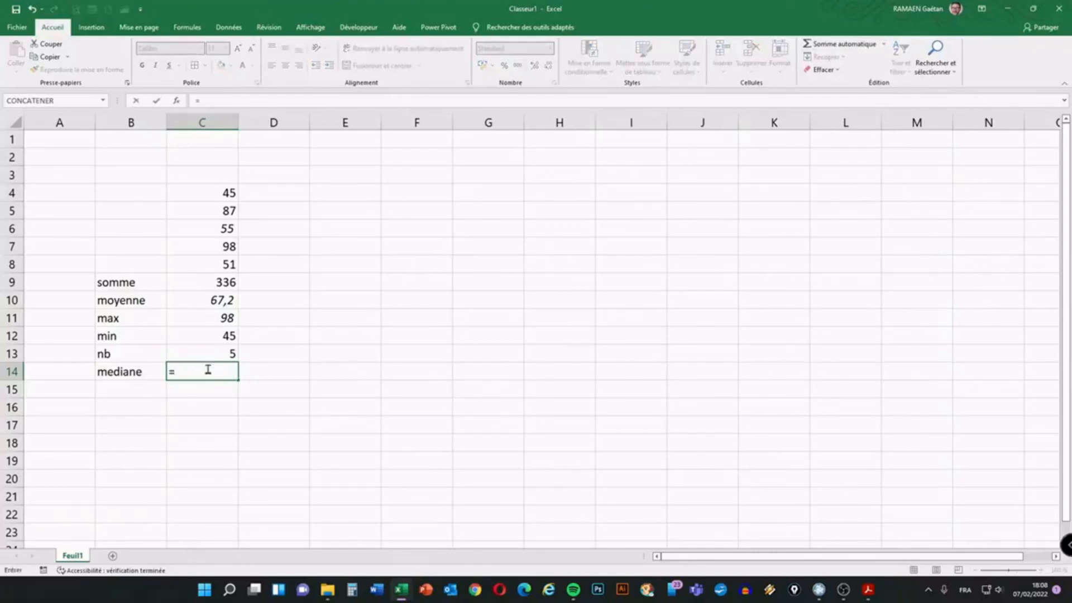
{"action": "type", "text": "me"}
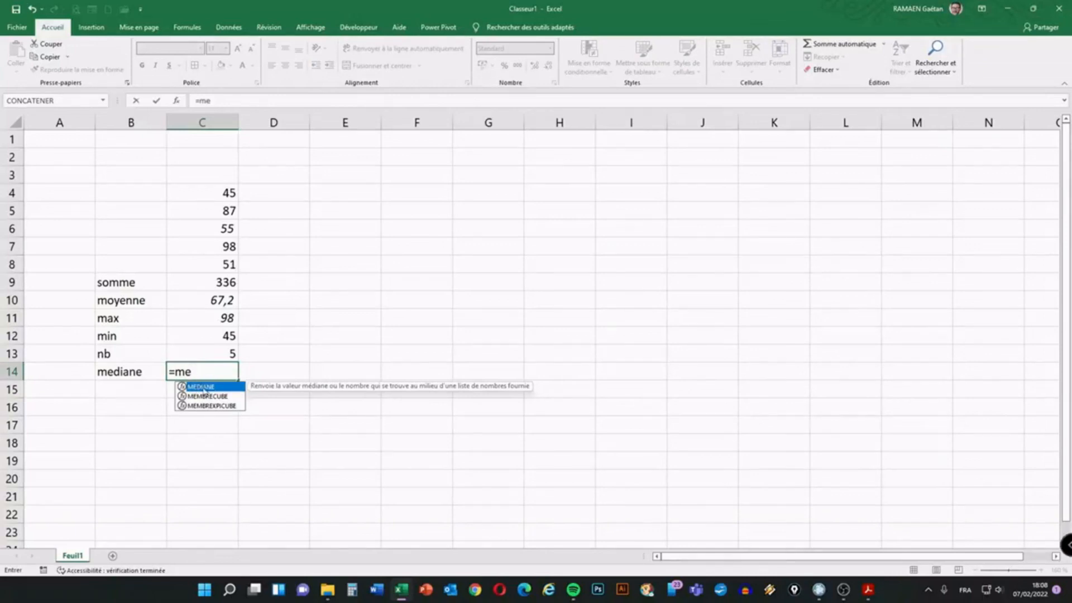
{"action": "double_click", "coordinate": [196, 388]}
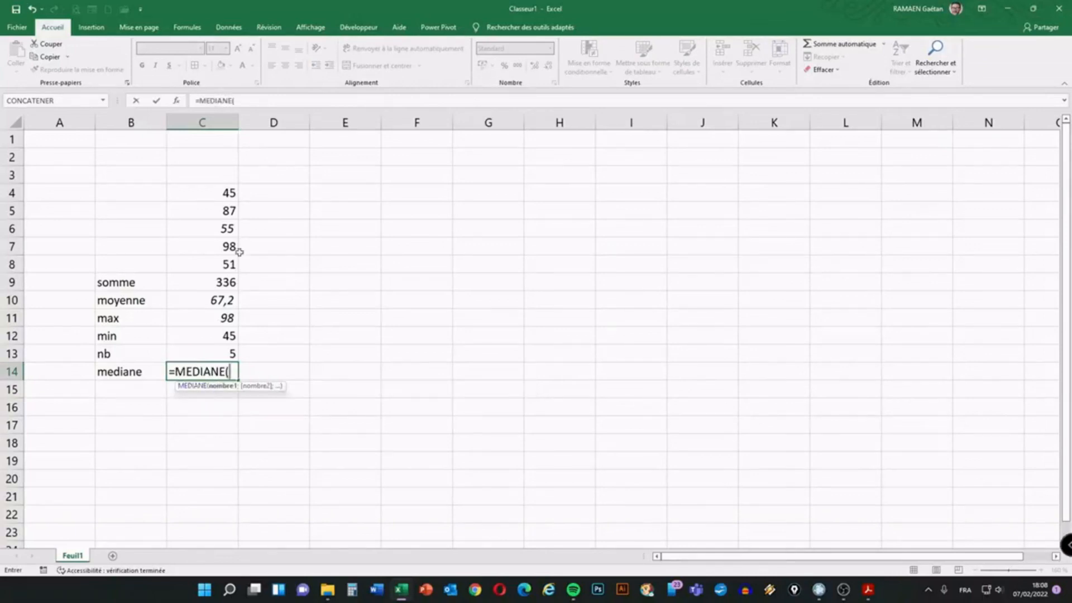
{"action": "left_click_drag", "start_coordinate": [218, 192], "coordinate": [222, 262]}
{"action": "type", "text": ")"}
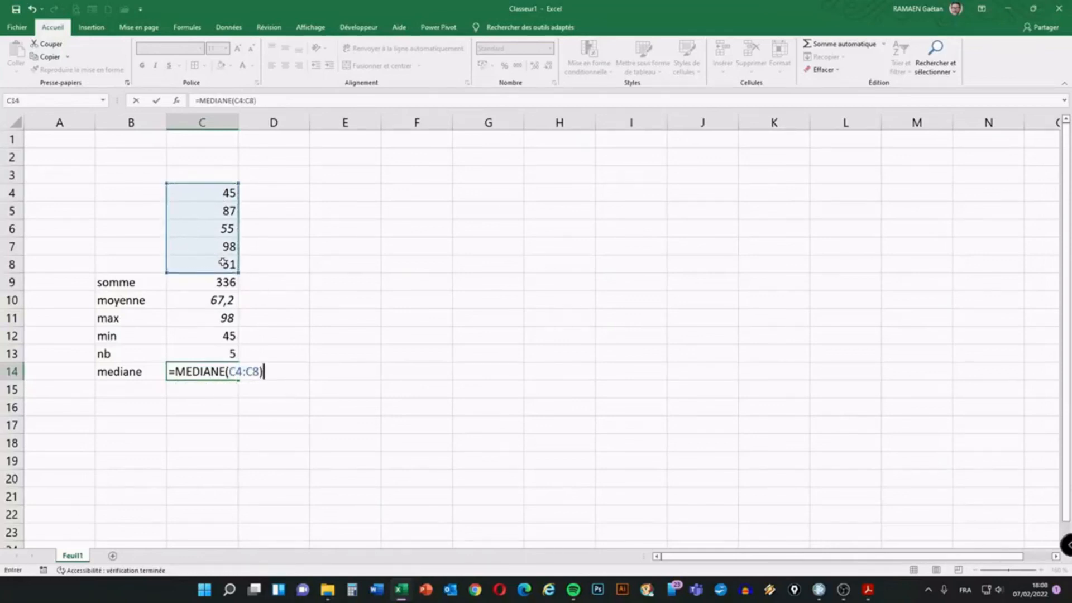
{"action": "key", "text": "Return"}
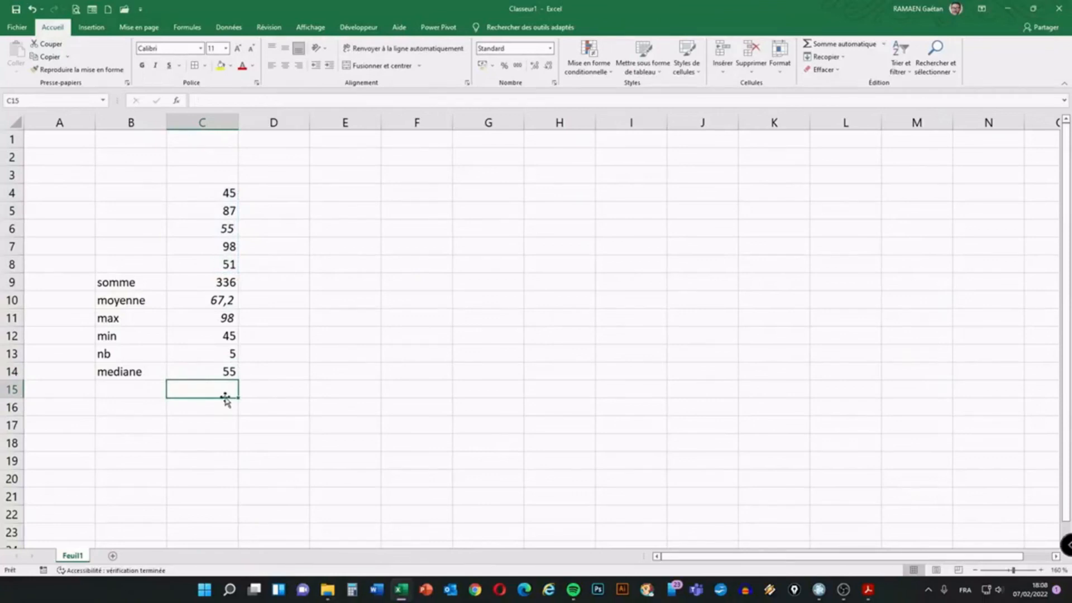
{"action": "left_click", "coordinate": [219, 369]}
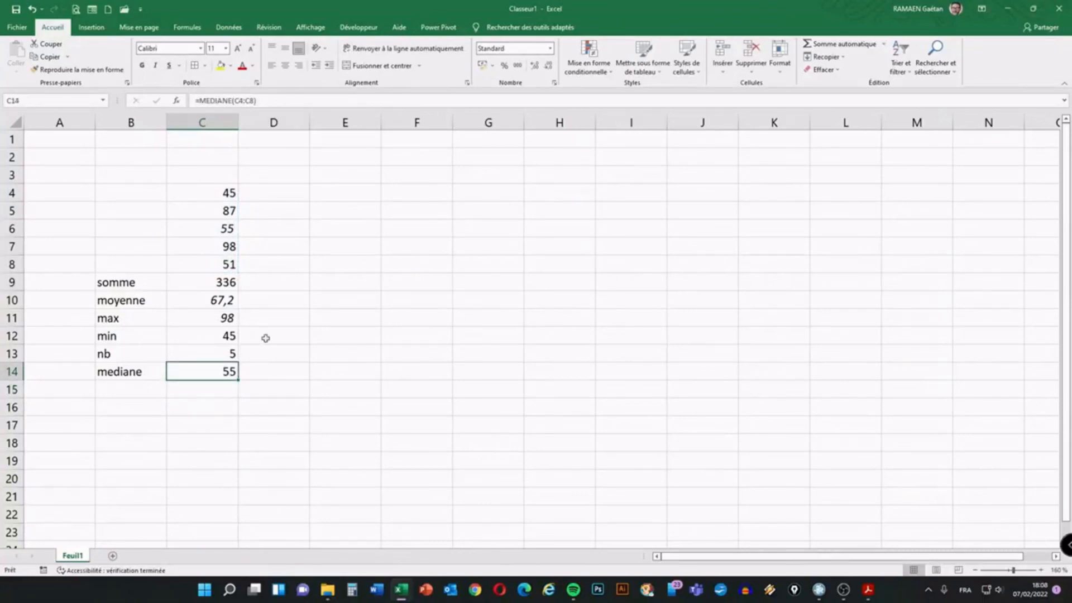
{"action": "left_click_drag", "start_coordinate": [225, 190], "coordinate": [216, 261]}
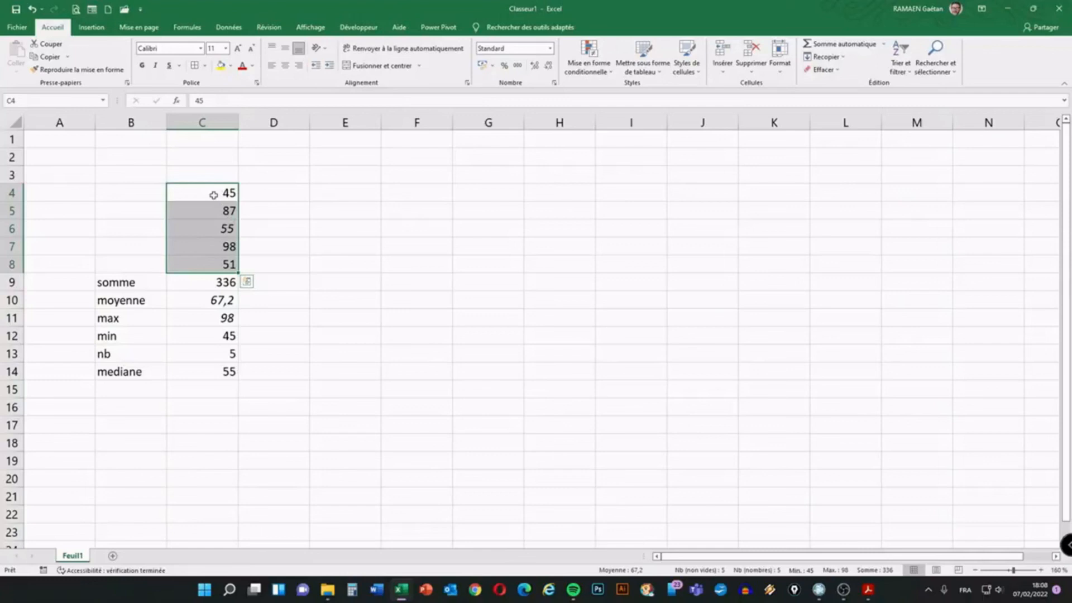
{"action": "left_click", "coordinate": [223, 374]}
{"action": "left_click", "coordinate": [142, 278]}
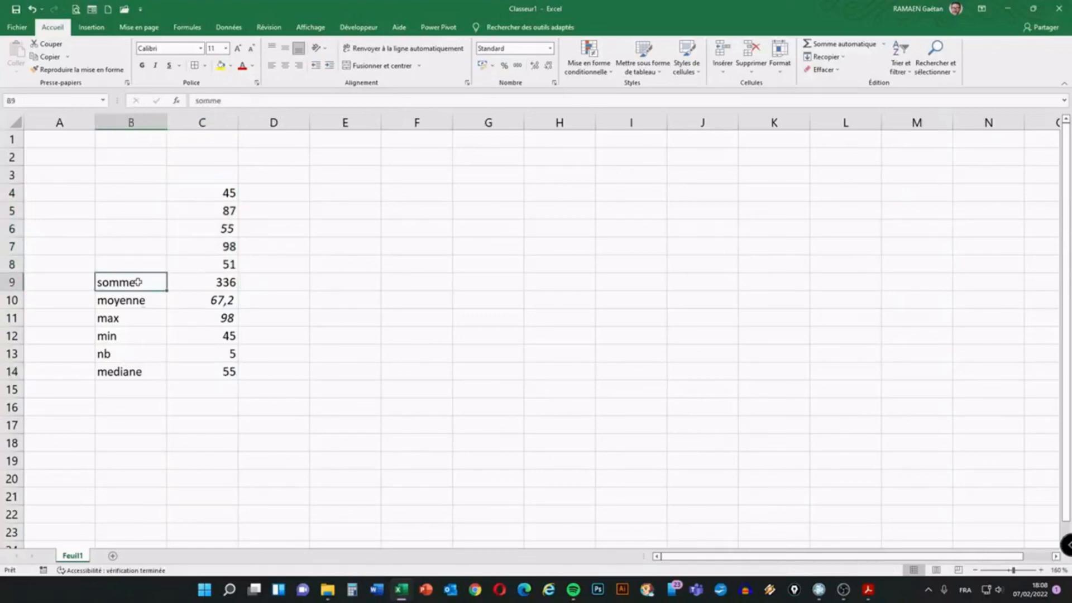
{"action": "left_click", "coordinate": [143, 404]}
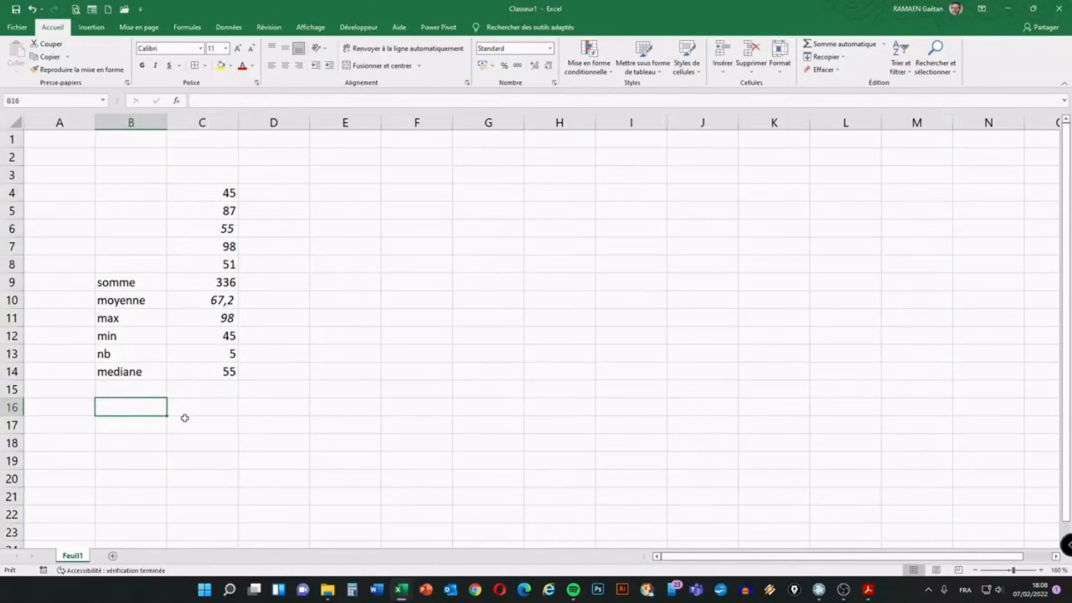